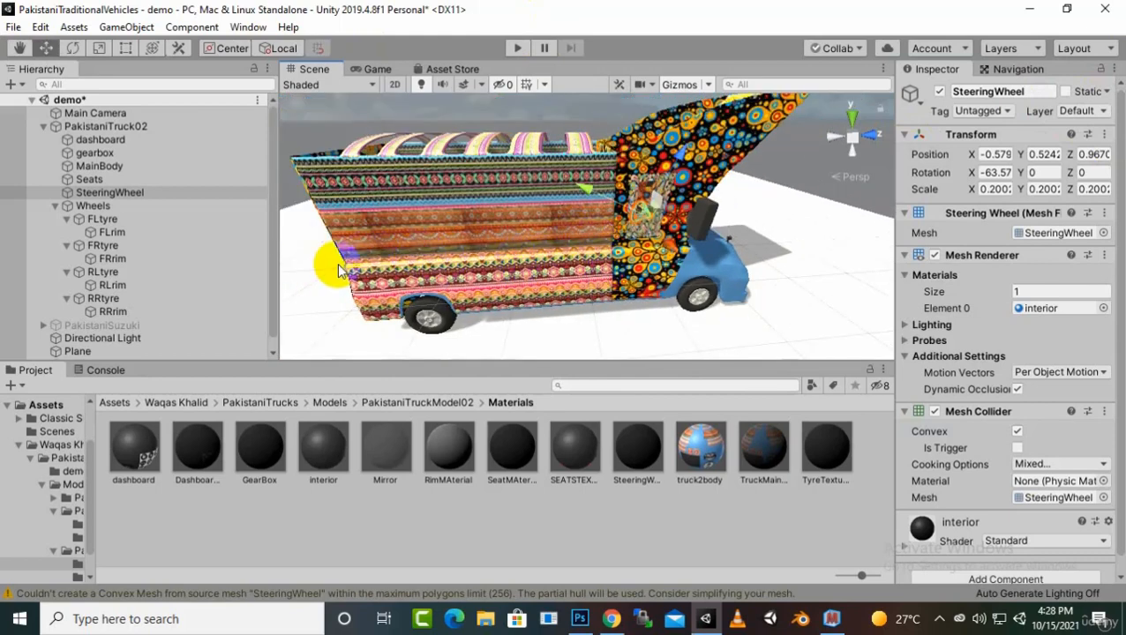
# - Activate the inactive PakistaniSuzuki object in the demo scene
pyautogui.click(33, 126)
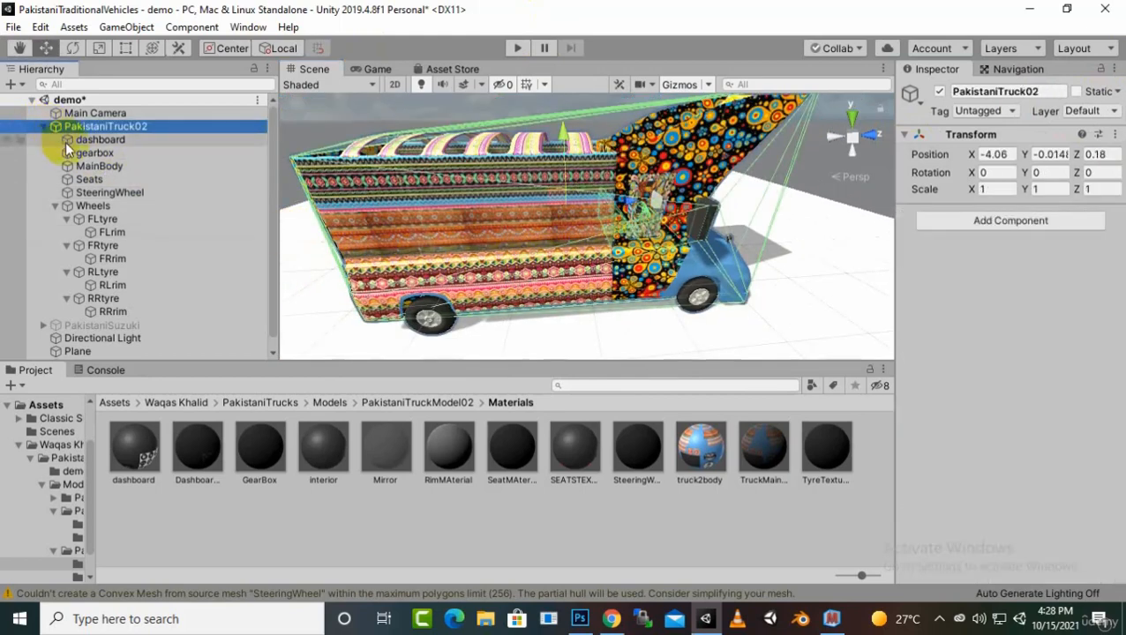
pyautogui.click(102, 326)
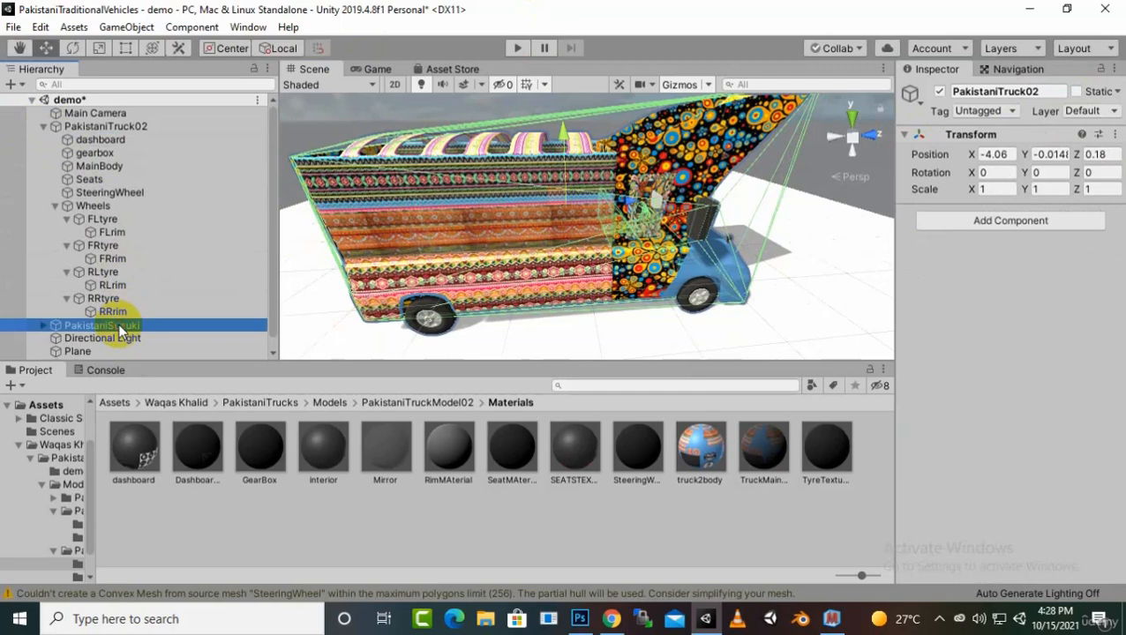
pyautogui.click(940, 93)
pyautogui.scroll(-5, 634, 212)
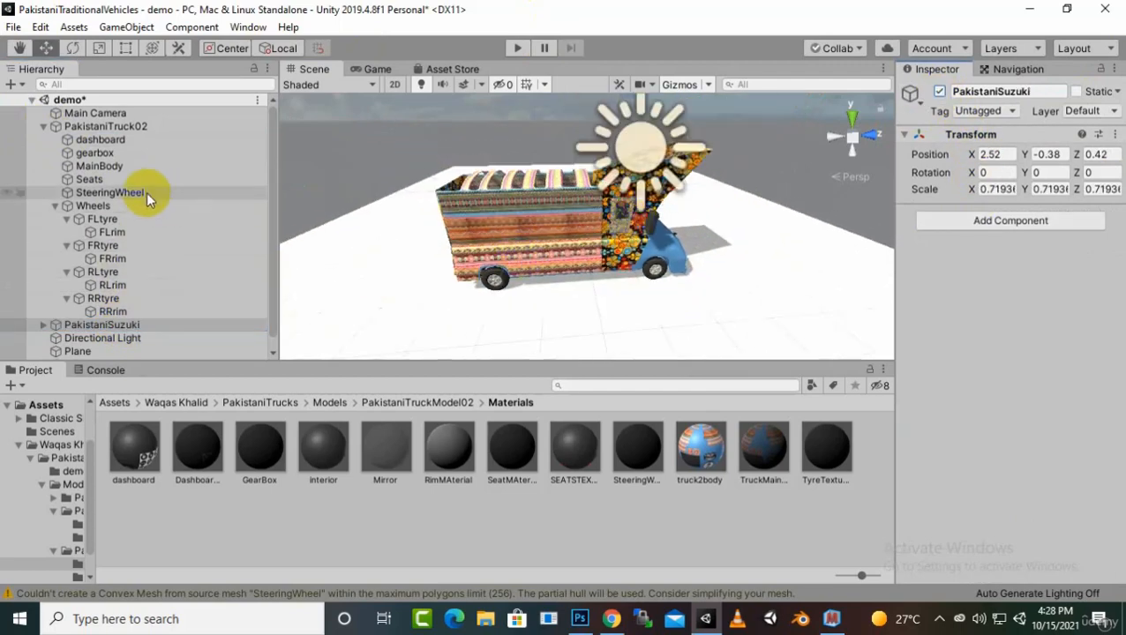
# - Collapse the expanded PakistaniTruck02 hierarchy and activate the inactive TruckModelIsuzu prefab in the scene
pyautogui.click(54, 205)
pyautogui.click(43, 126)
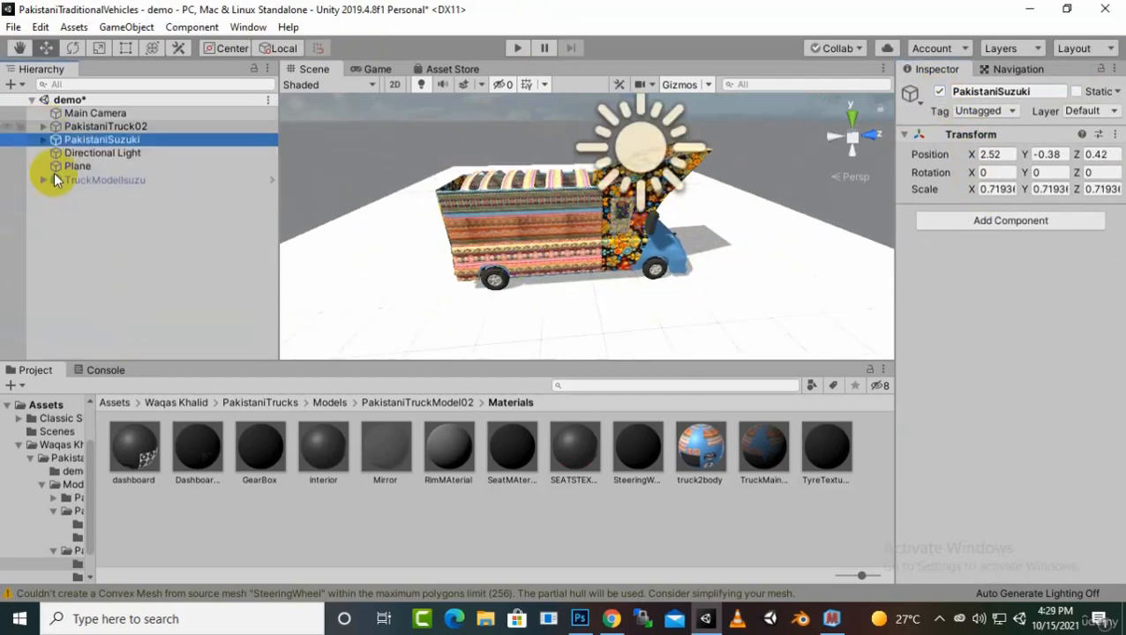
pyautogui.click(106, 180)
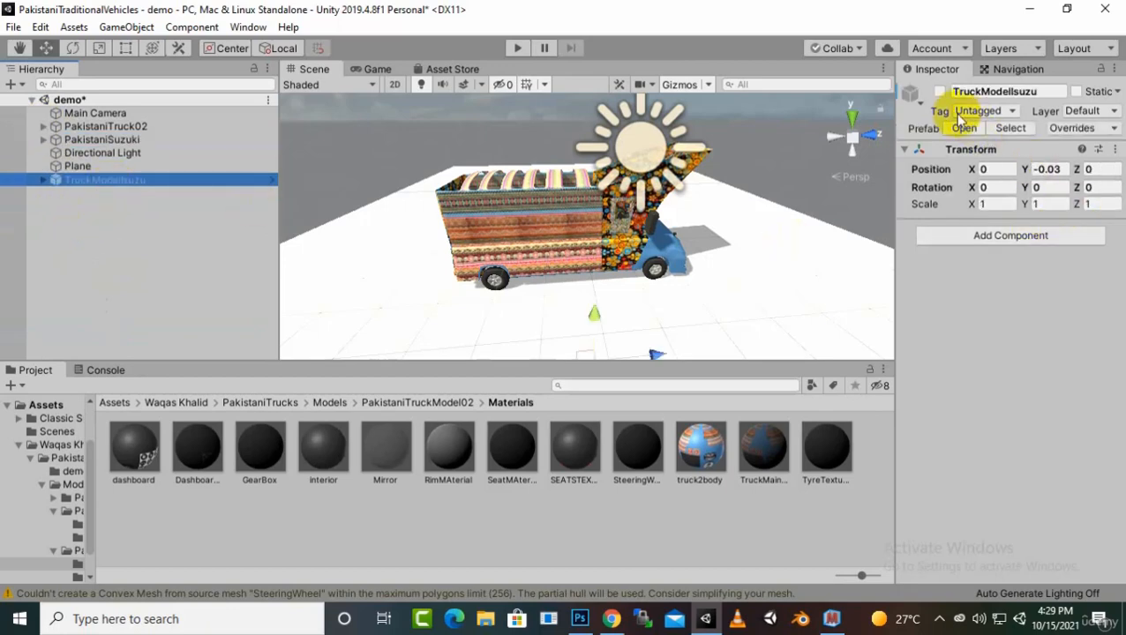
pyautogui.click(937, 92)
# - Examine the three decorated vehicles side by side in the scene, comparing the small Suzuki with the larger trucks
pyautogui.moveTo(700, 218); pyautogui.dragTo(607, 218, button='middle')
pyautogui.scroll(-3, 618, 221)
pyautogui.moveTo(389, 309); pyautogui.dragTo(465, 208, button='middle')
pyautogui.moveTo(549, 259); pyautogui.dragTo(544, 282, button='middle')
pyautogui.moveTo(583, 198); pyautogui.dragTo(572, 261, button='middle')
pyautogui.moveTo(600, 160); pyautogui.dragTo(600, 272, button='middle')
pyautogui.scroll(1, 589, 302)
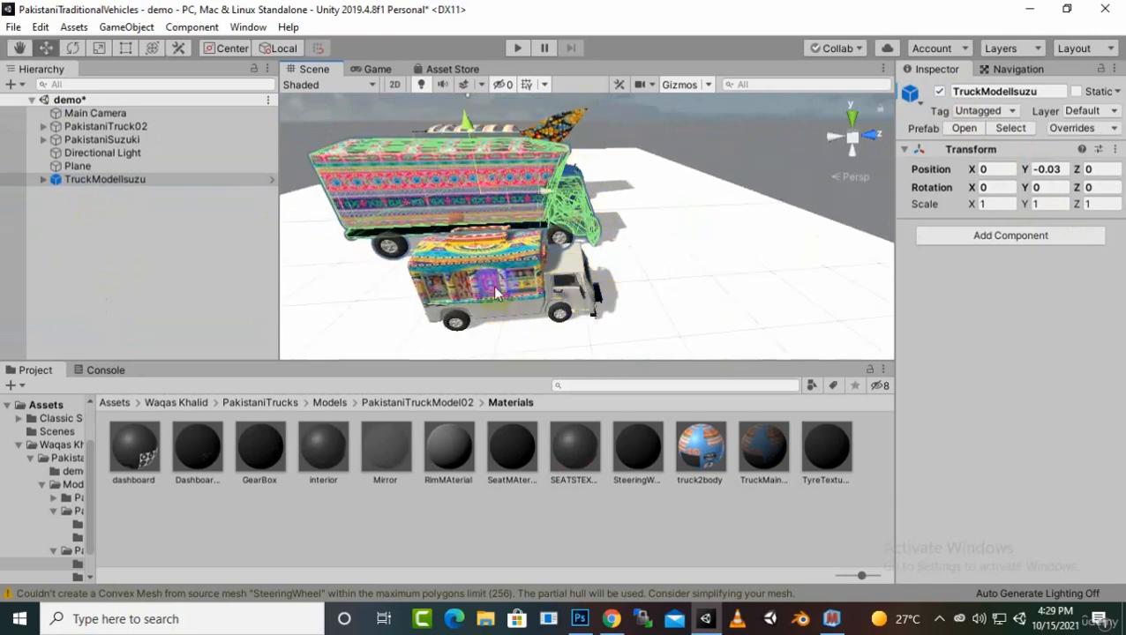
pyautogui.scroll(2, 496, 295)
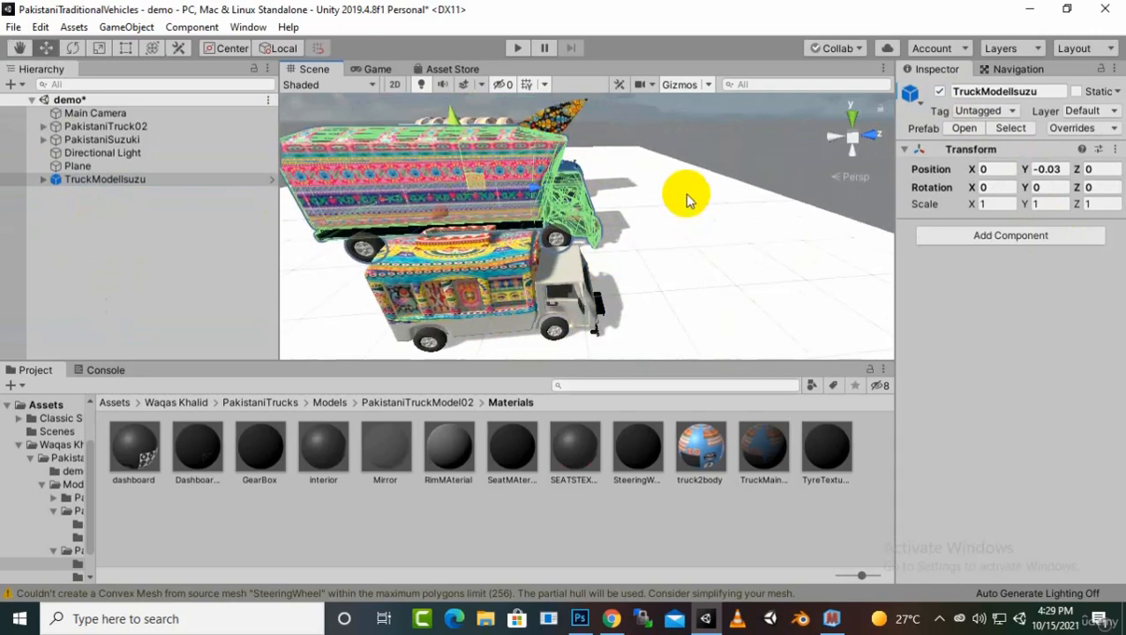
pyautogui.scroll(2, 651, 245)
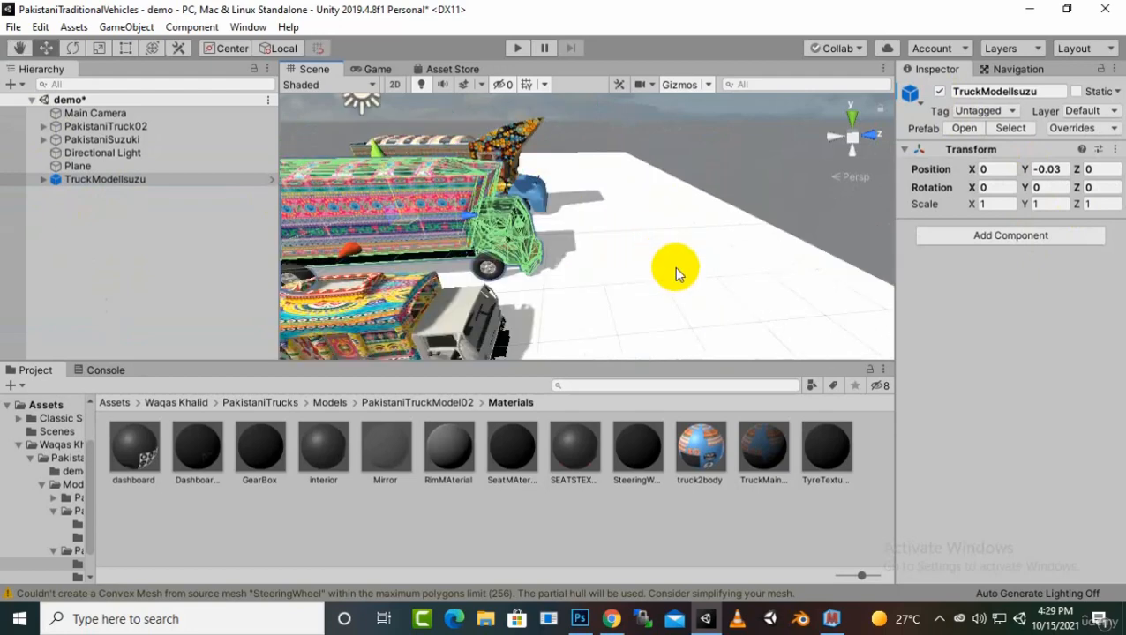
pyautogui.scroll(-2, 675, 266)
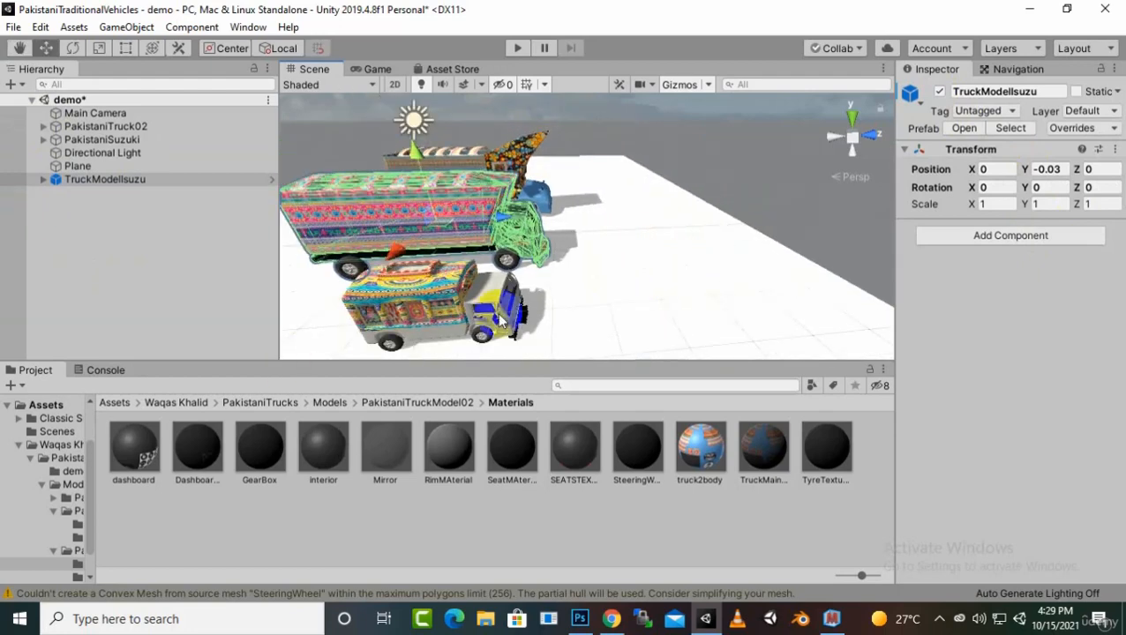
pyautogui.moveTo(535, 288); pyautogui.dragTo(496, 301, button='middle')
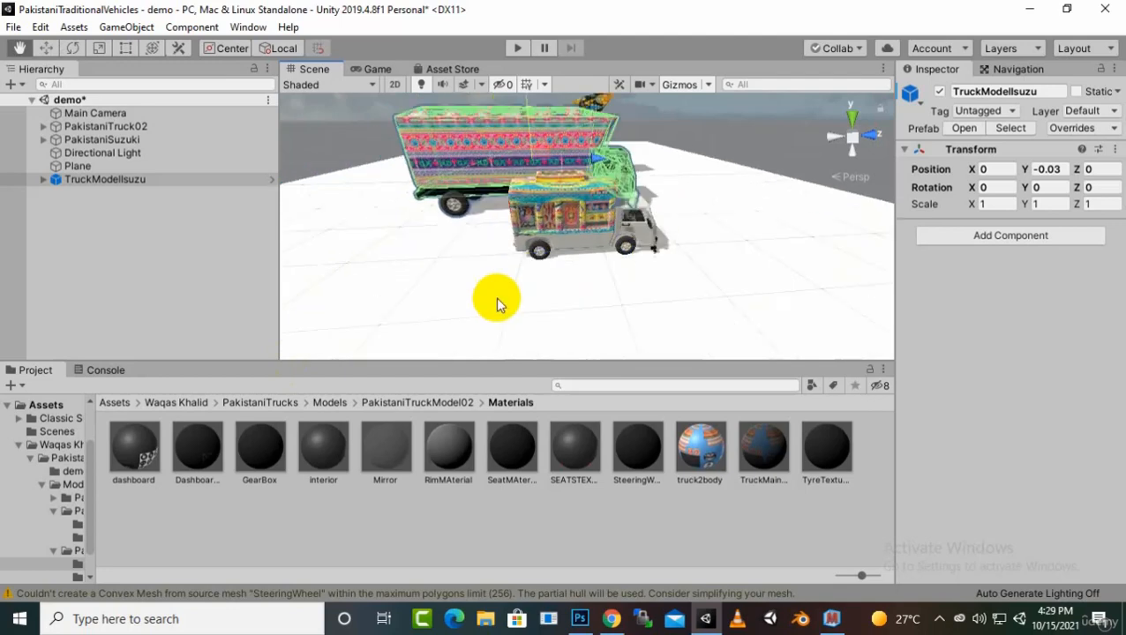
pyautogui.click(570, 228)
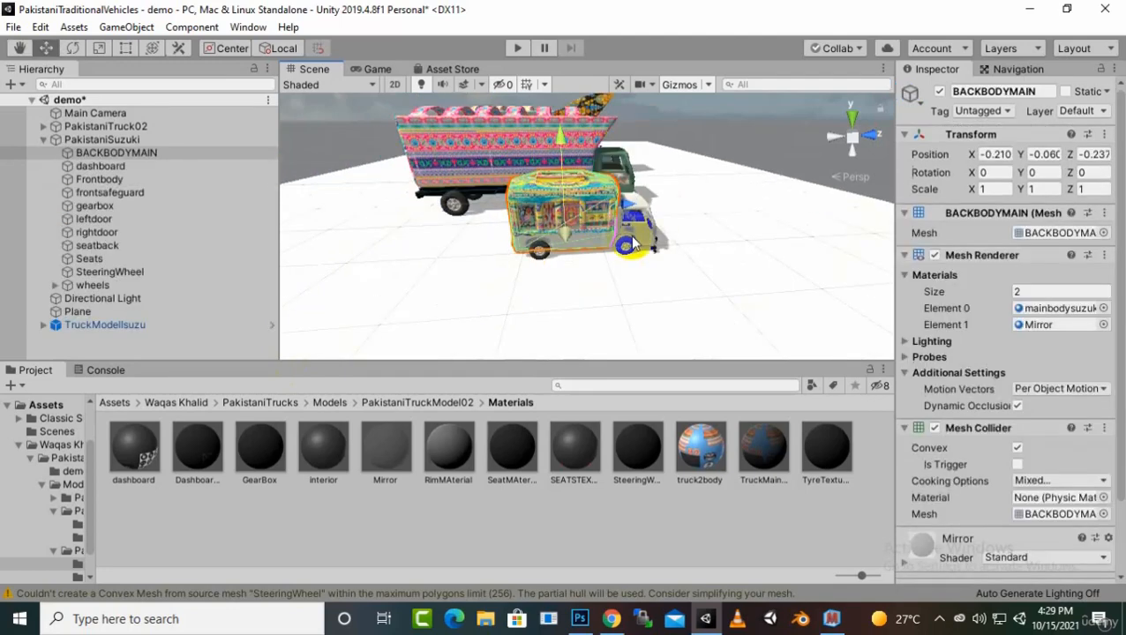
pyautogui.moveTo(767, 243); pyautogui.dragTo(732, 267, button='middle')
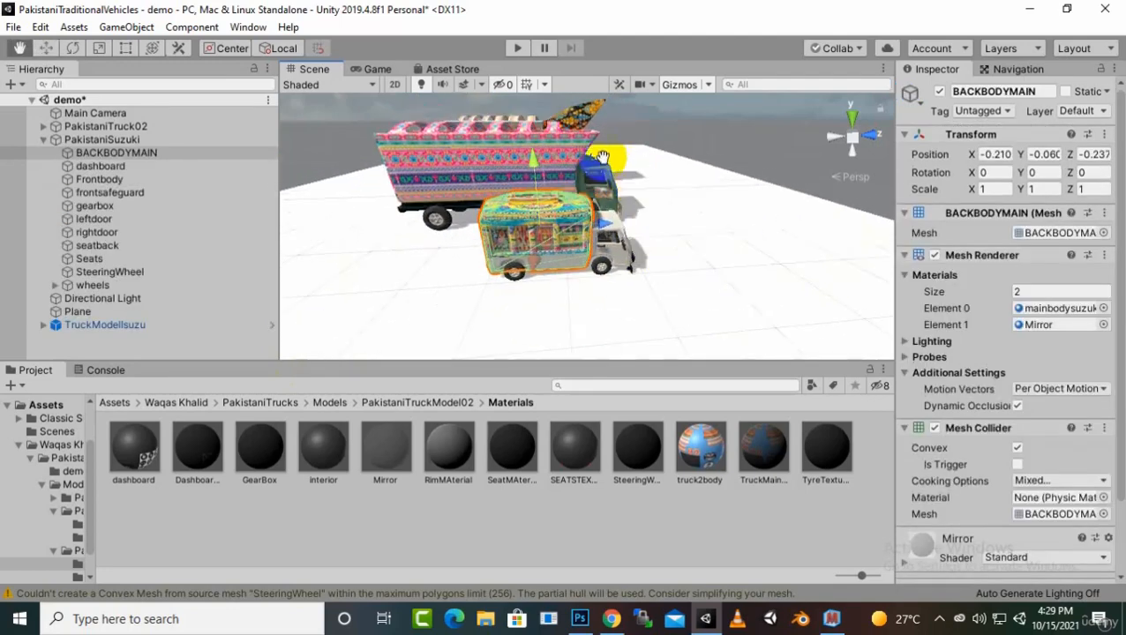
pyautogui.moveTo(609, 166); pyautogui.dragTo(585, 179, button='middle')
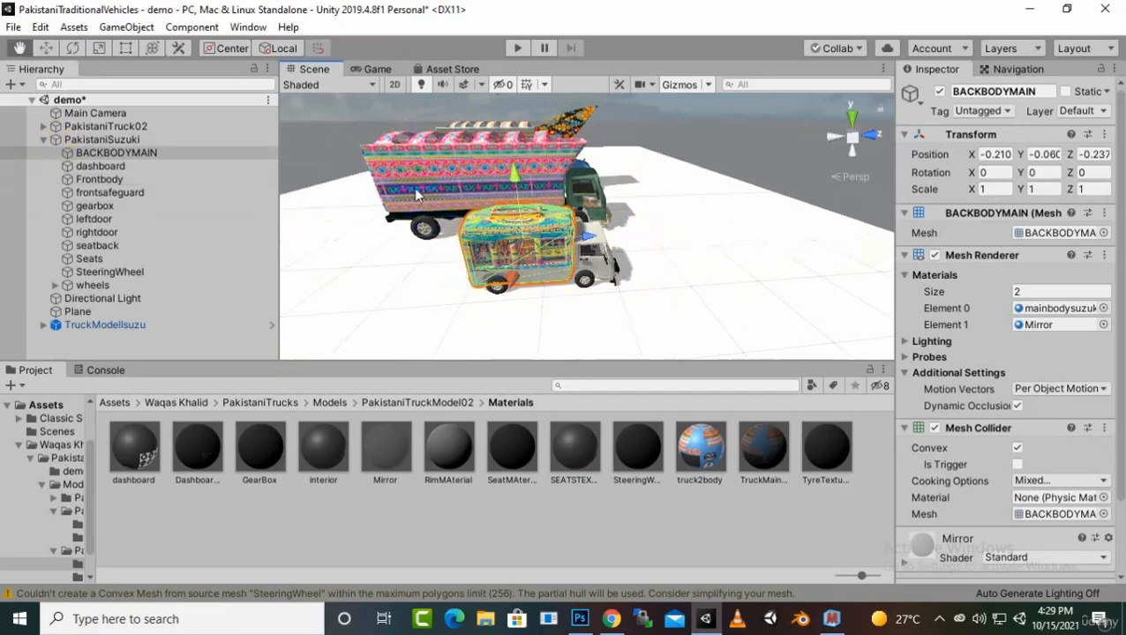
pyautogui.moveTo(439, 112); pyautogui.dragTo(420, 195, button='middle')
# - Deactivate PakistaniTruck02 and PakistaniSuzuki, and select TruckModelIsuzu
pyautogui.click(535, 234)
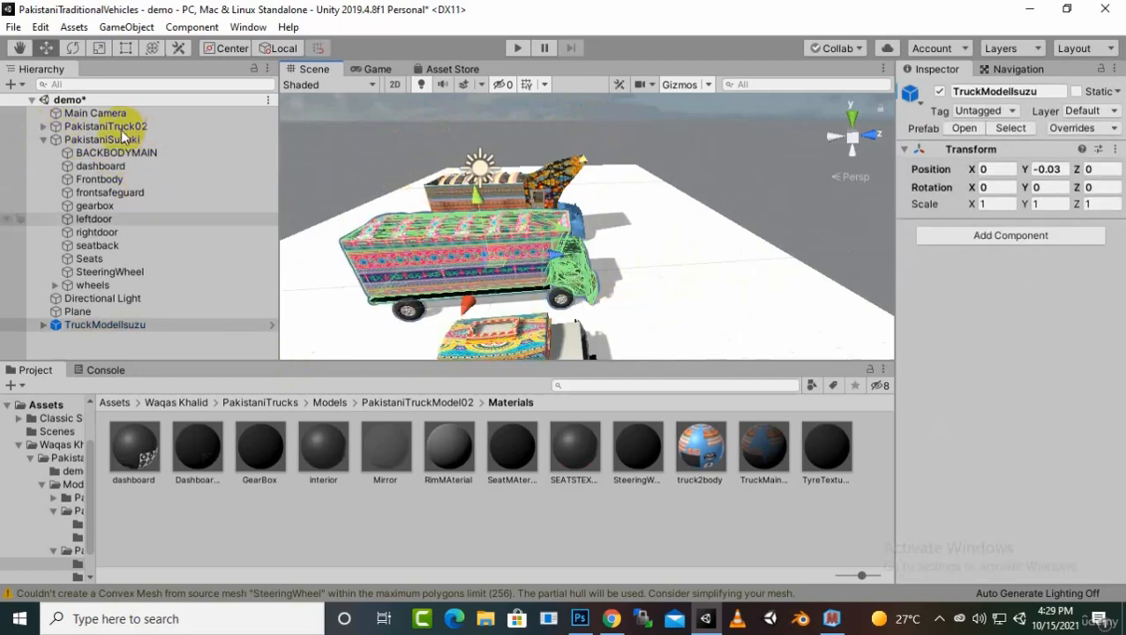
pyautogui.click(181, 129)
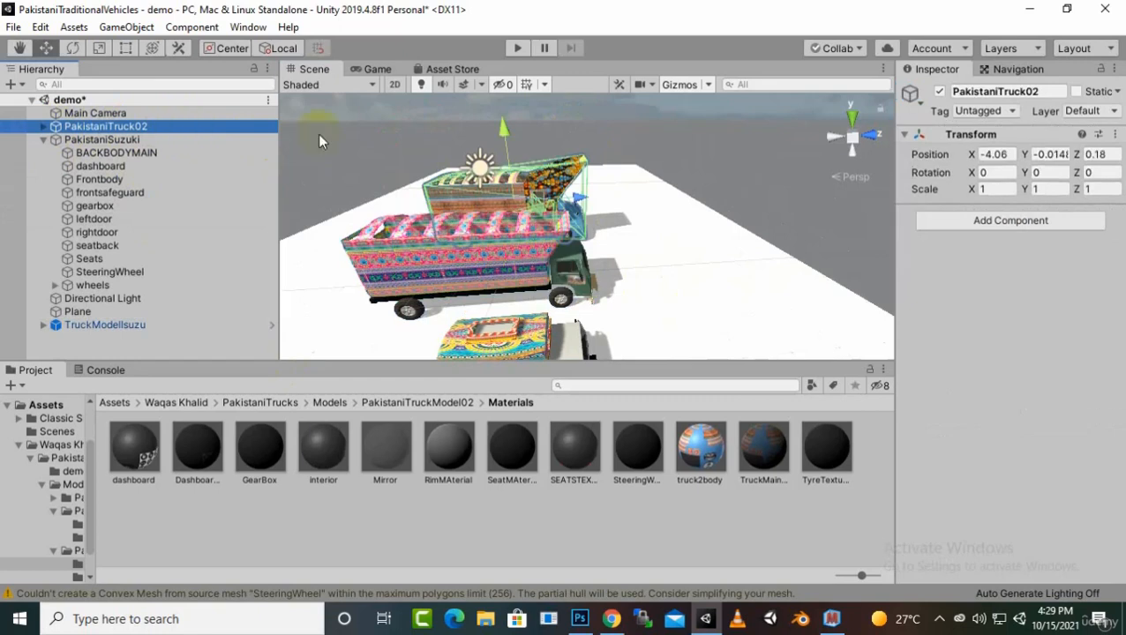
pyautogui.click(940, 92)
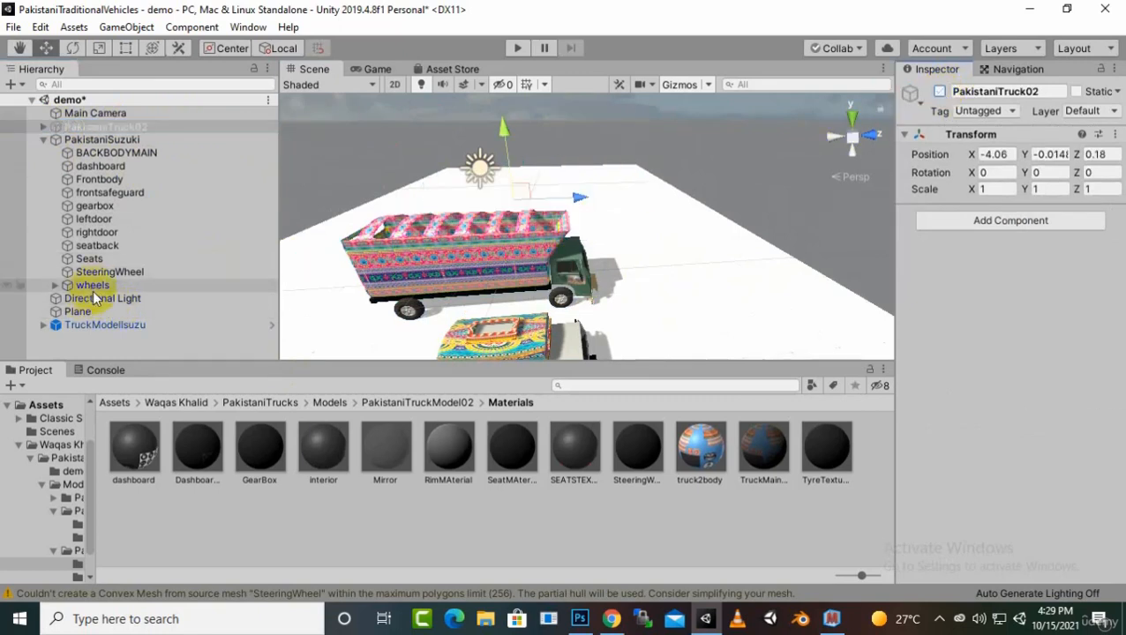
pyautogui.click(97, 325)
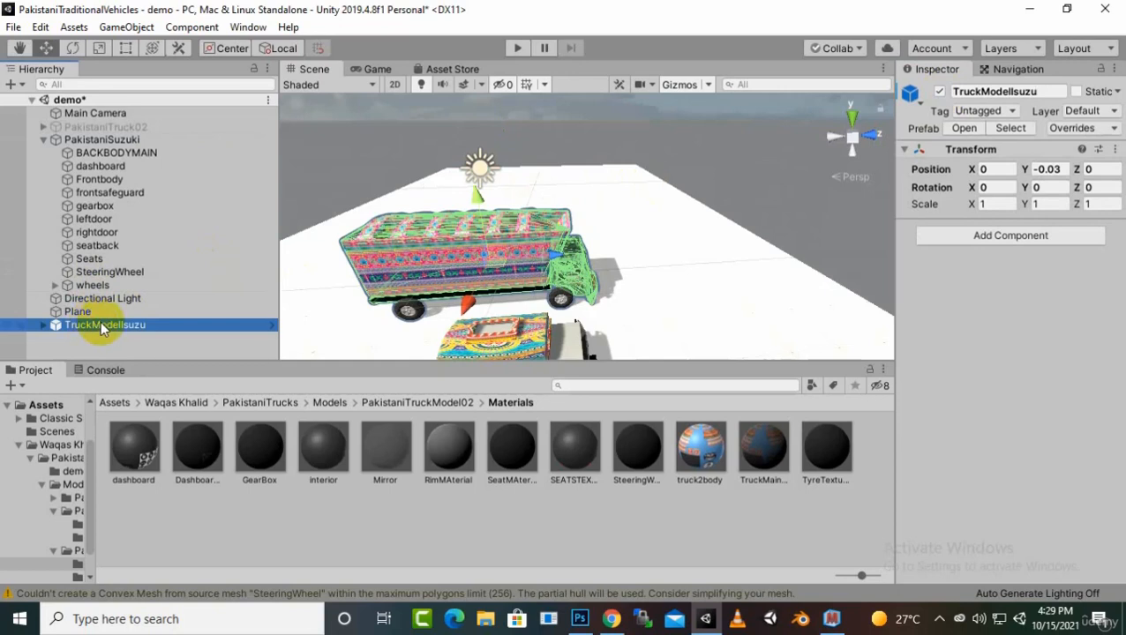
pyautogui.click(77, 139)
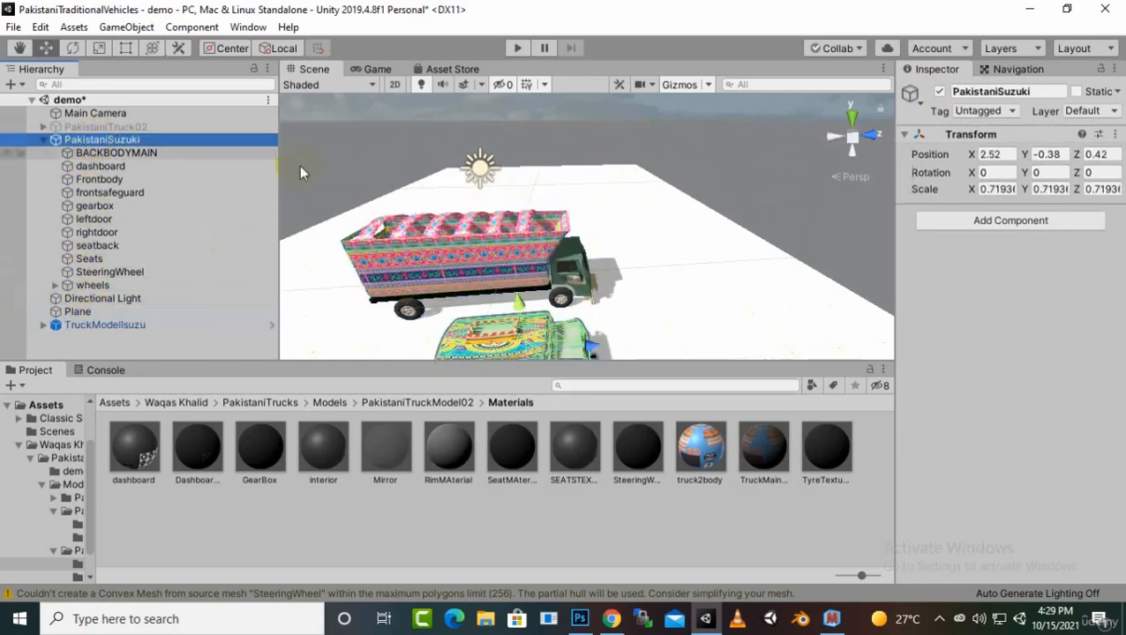
pyautogui.click(940, 91)
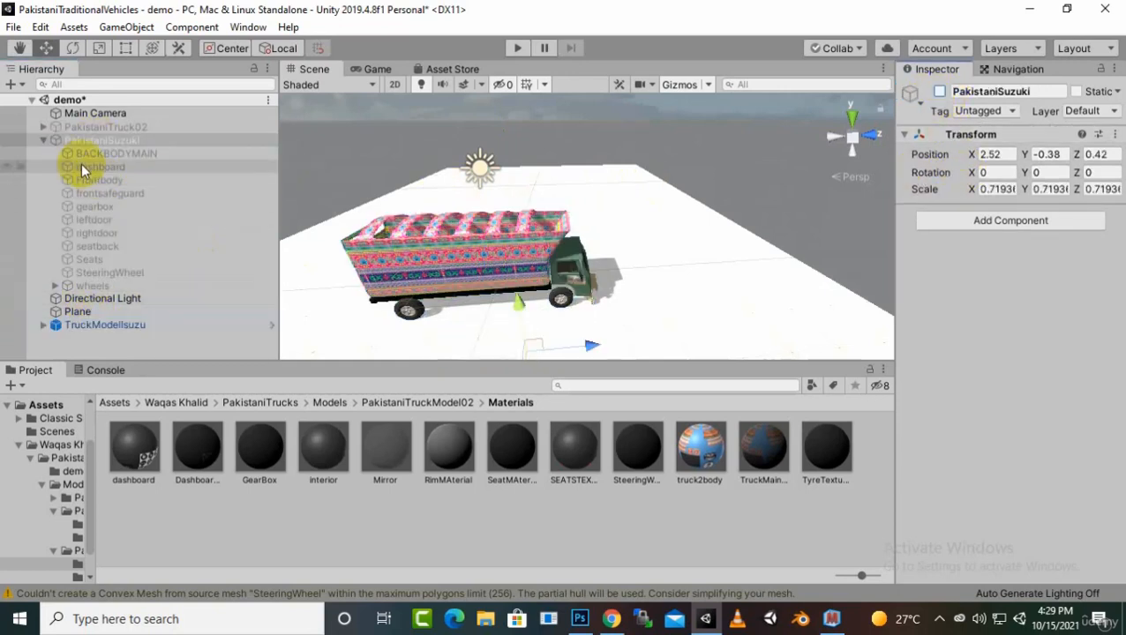
pyautogui.click(44, 140)
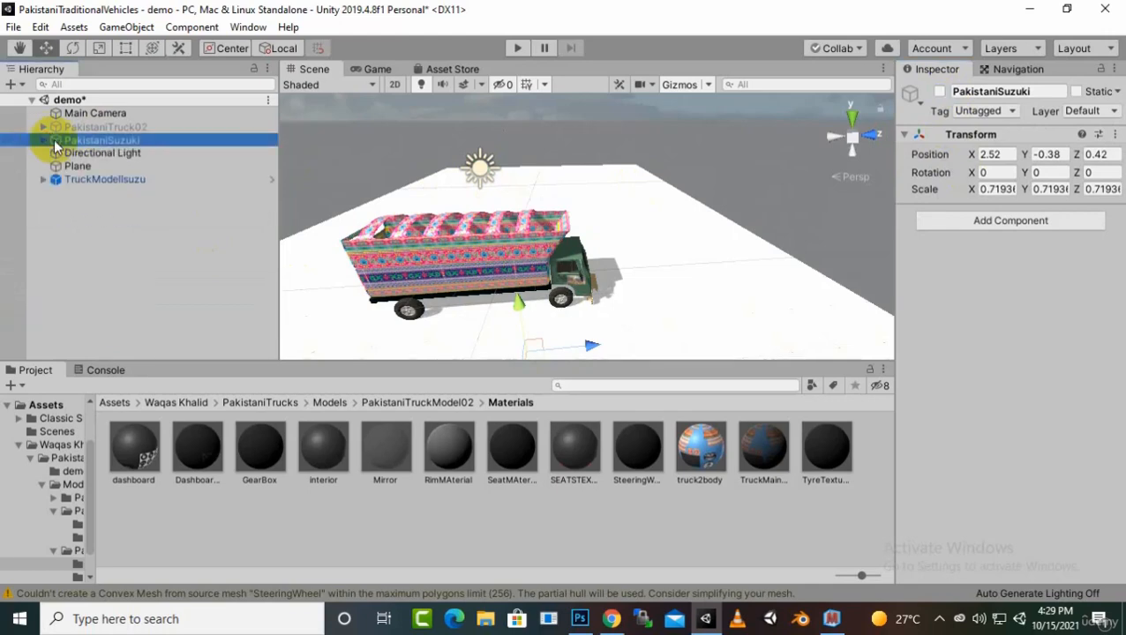
pyautogui.click(113, 179)
pyautogui.scroll(3, 581, 319)
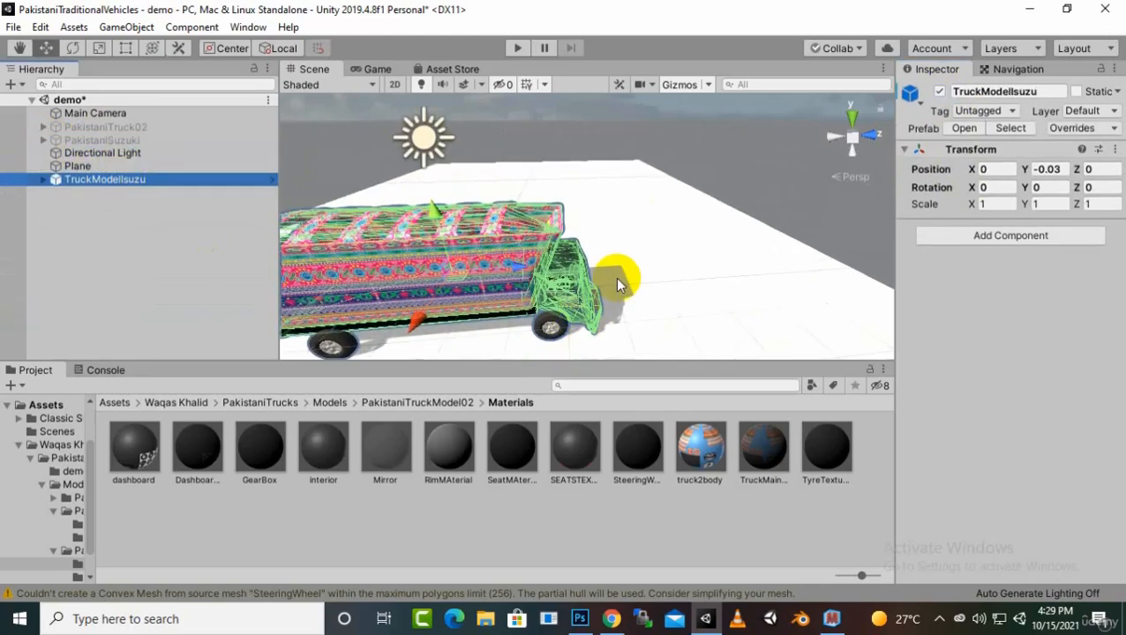
pyautogui.moveTo(686, 243); pyautogui.dragTo(771, 221, button='middle')
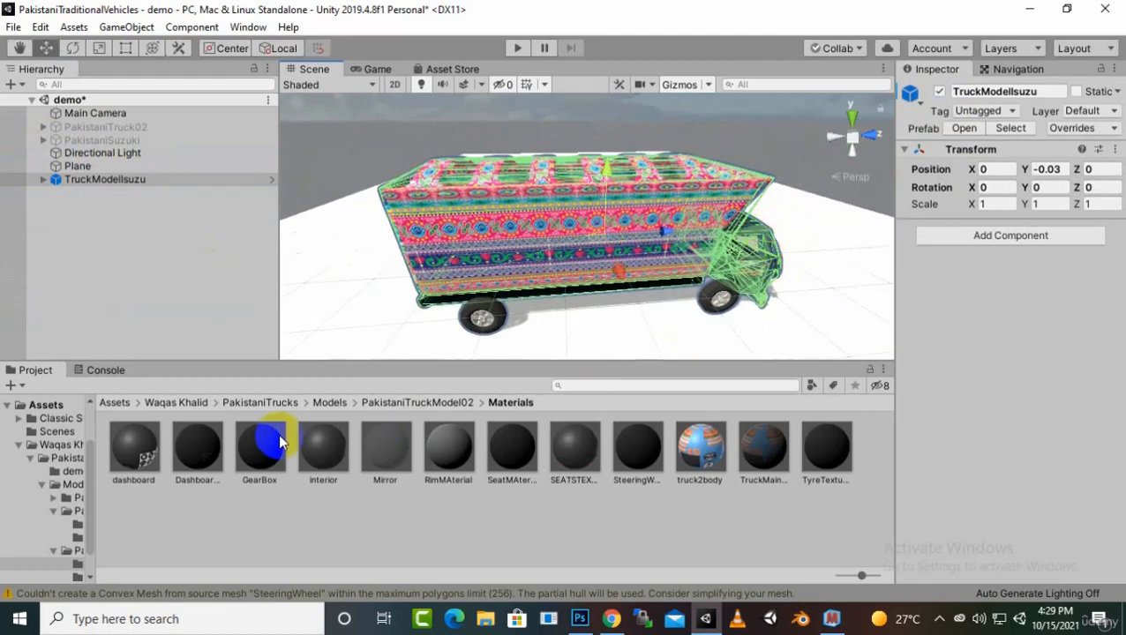
# - Open the Textures folder of PakistaniTruckModel01 inside the PakistaniTrucks Models folder
pyautogui.click(245, 403)
pyautogui.doubleClick(209, 454)
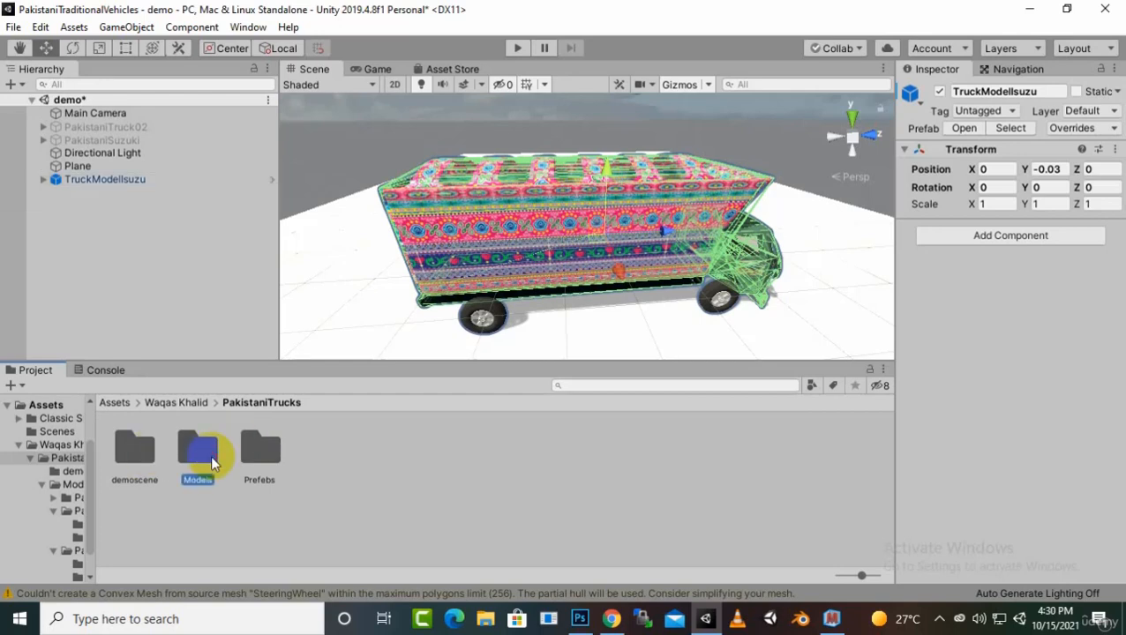
pyautogui.click(274, 456)
pyautogui.doubleClick(274, 456)
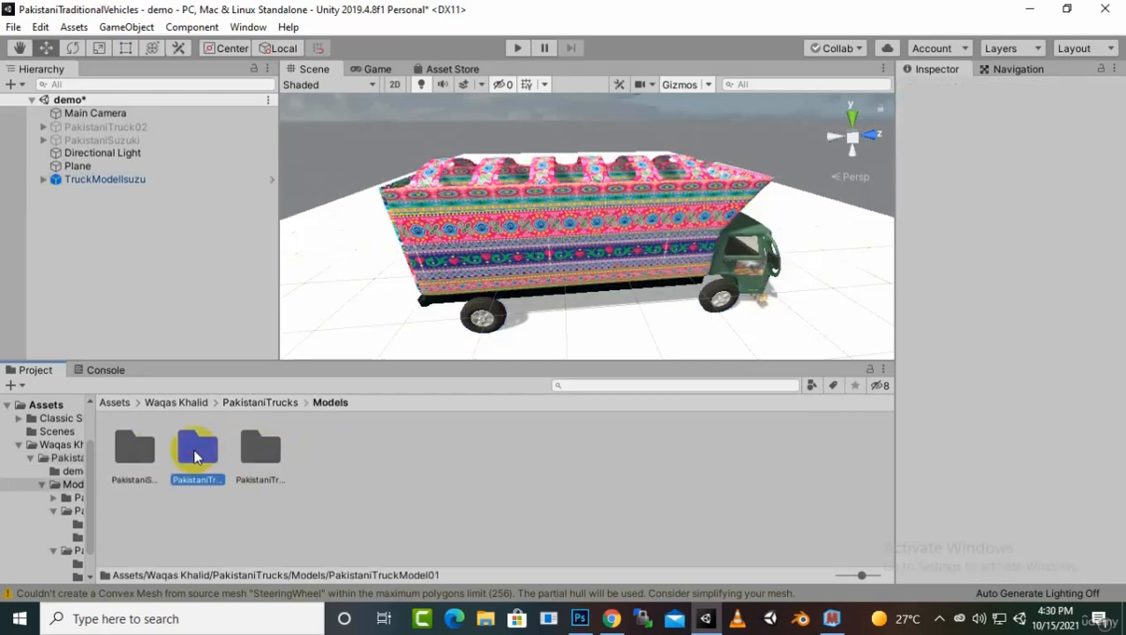
pyautogui.doubleClick(205, 460)
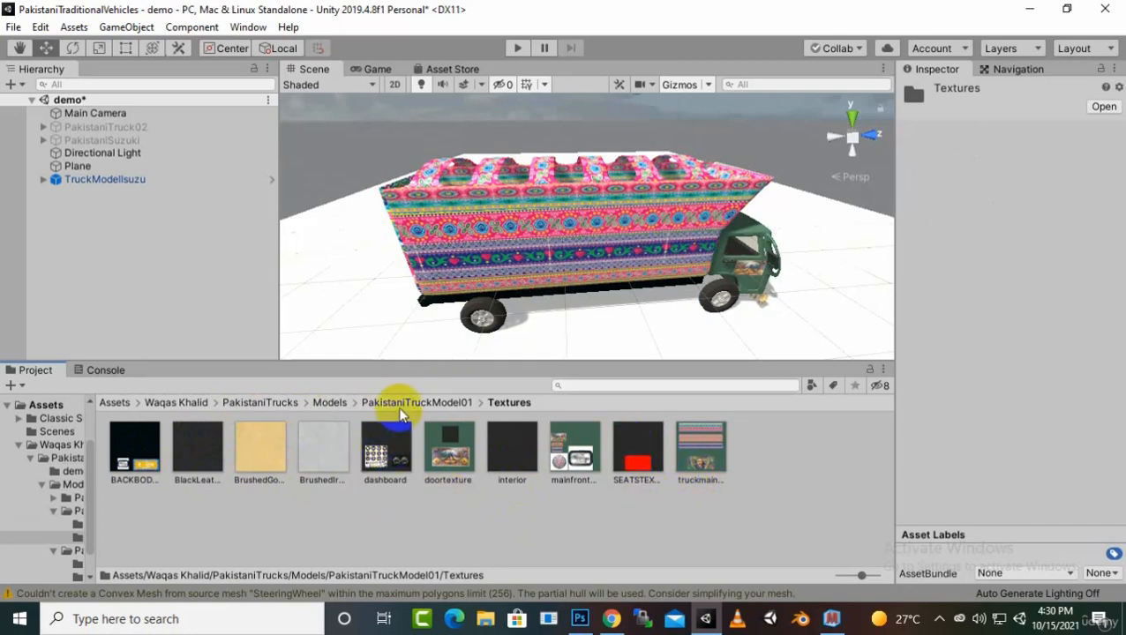
# - Select the Isuzu truck's BackBodymain part and review the main and secondary maps of its truckmainbody material
pyautogui.click(572, 225)
pyautogui.click(546, 221)
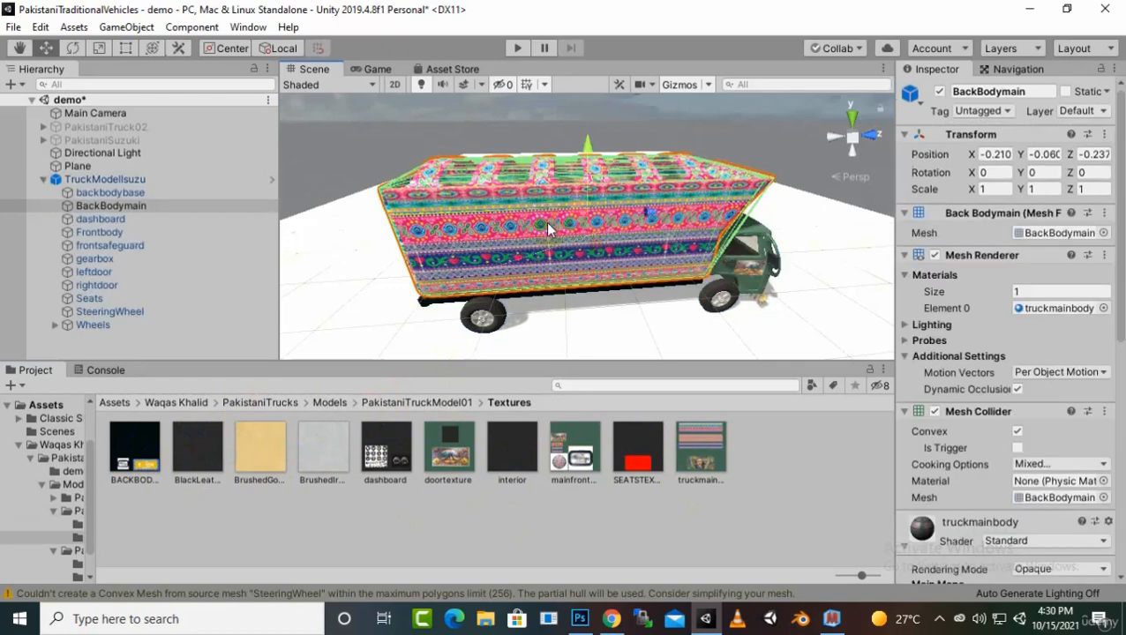
pyautogui.scroll(-10, 995, 367)
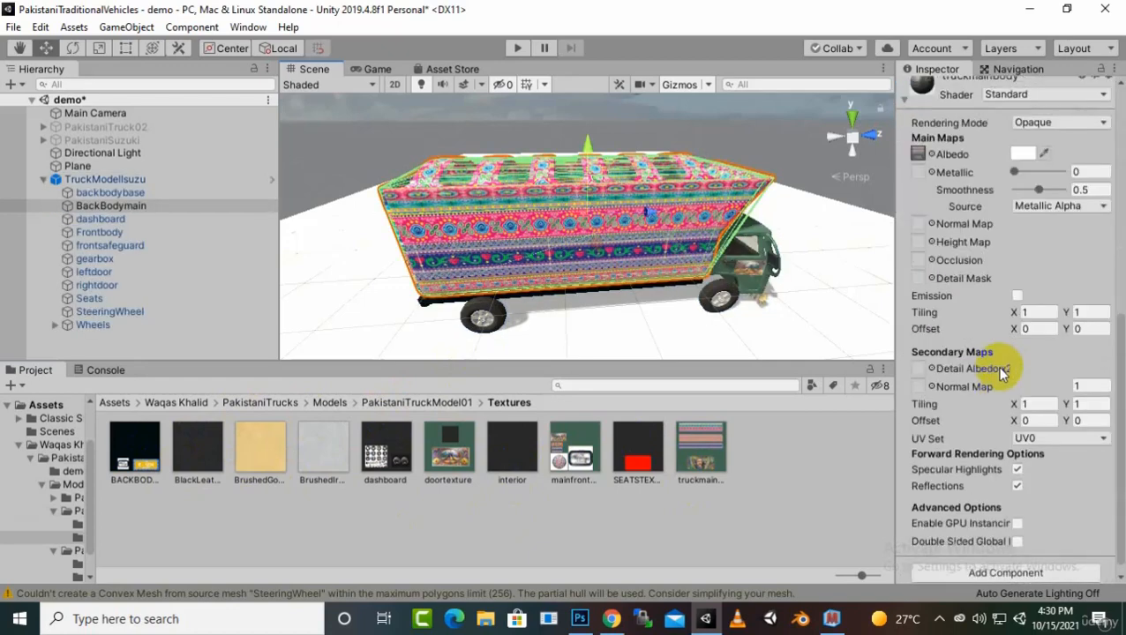
pyautogui.scroll(3, 933, 212)
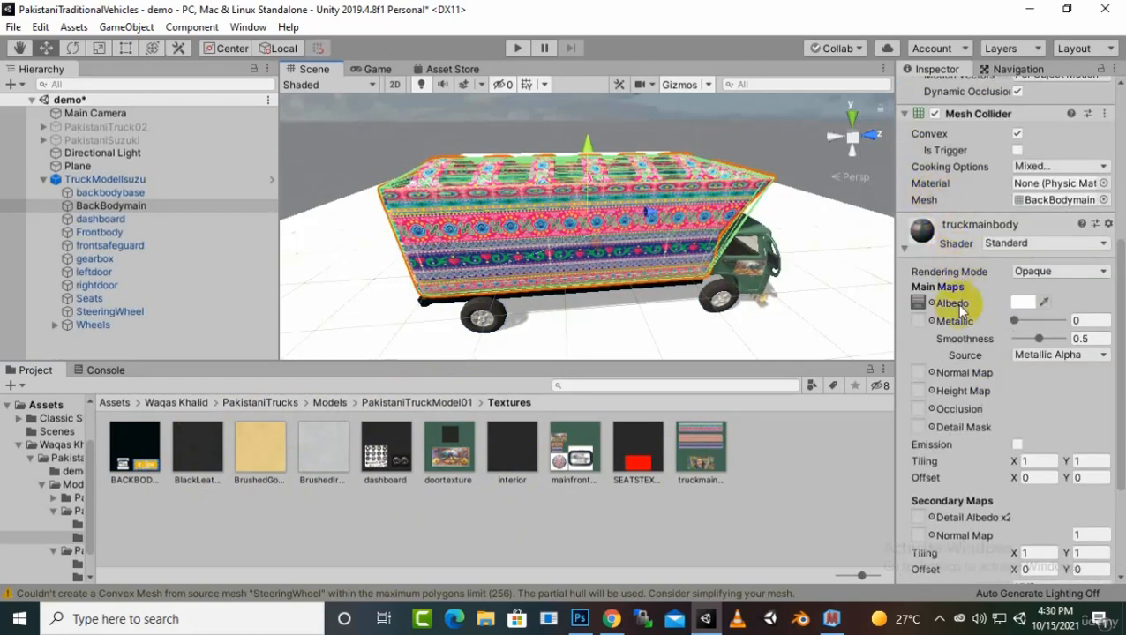
pyautogui.scroll(-3, 953, 291)
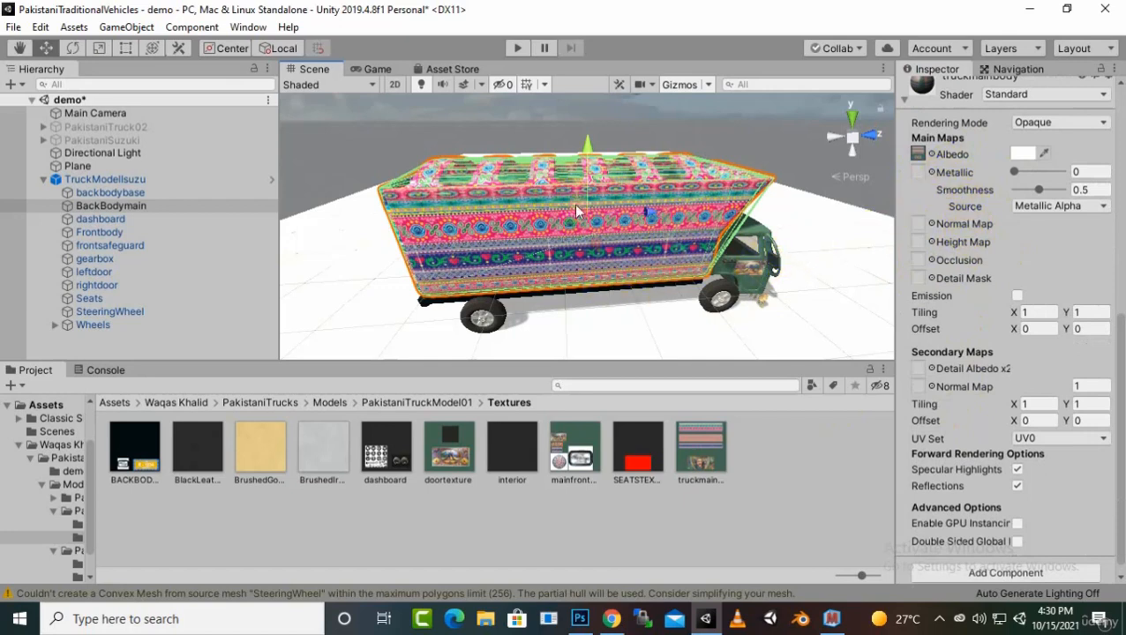
# - Switch to Materialize and browse for a diffuse map in the Assets folder of the PakistaniTraditionalVehicles project under Documents
pyautogui.click(831, 619)
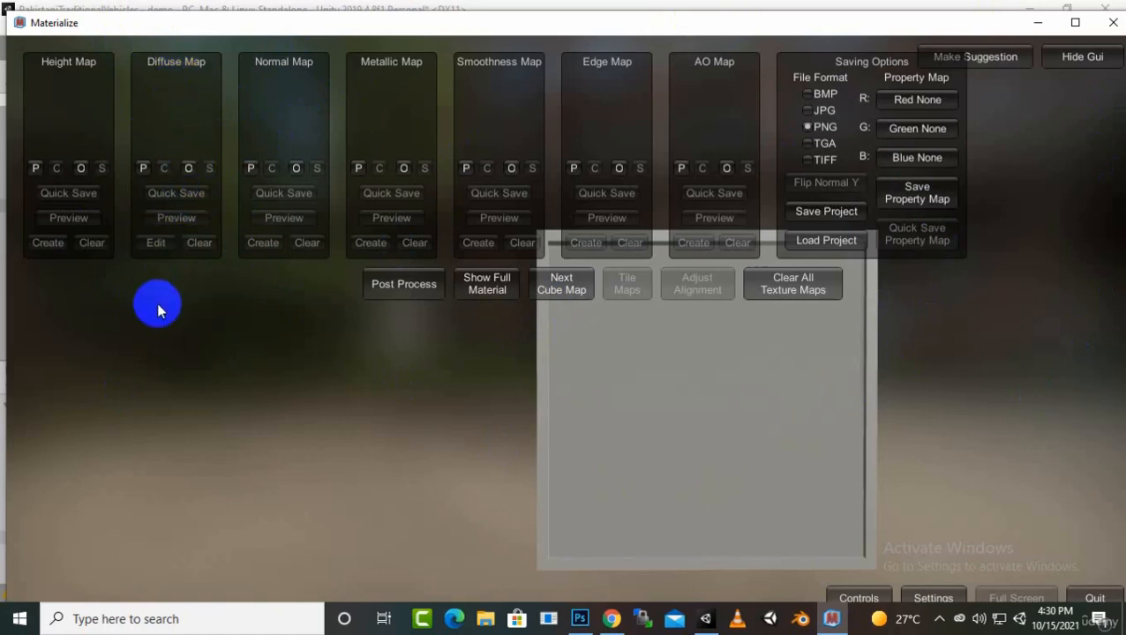
pyautogui.click(188, 169)
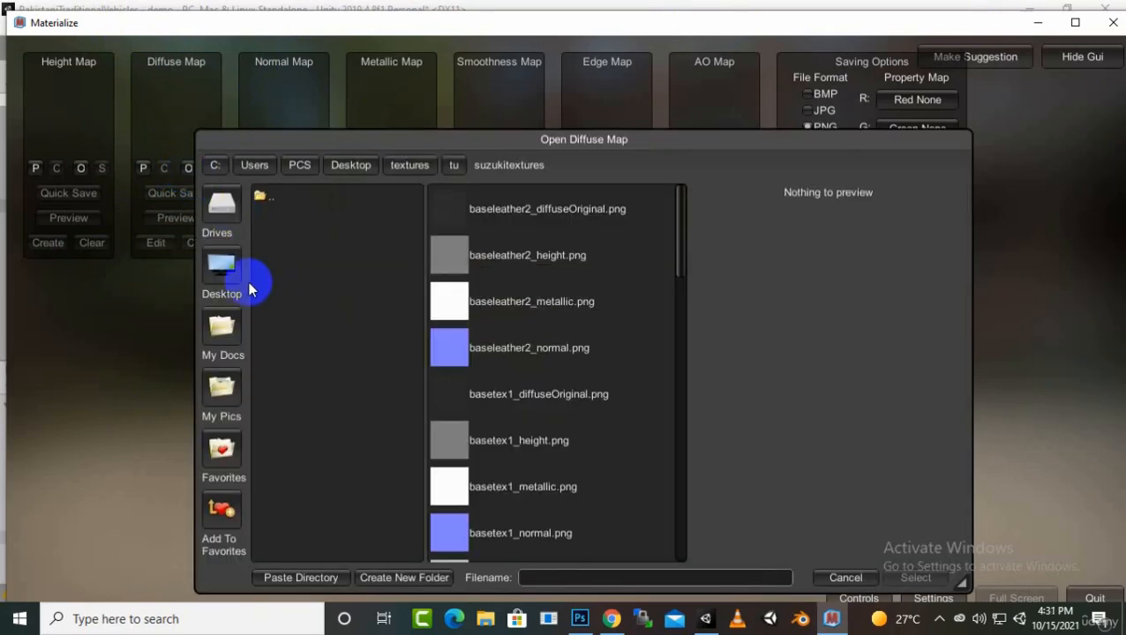
pyautogui.click(226, 334)
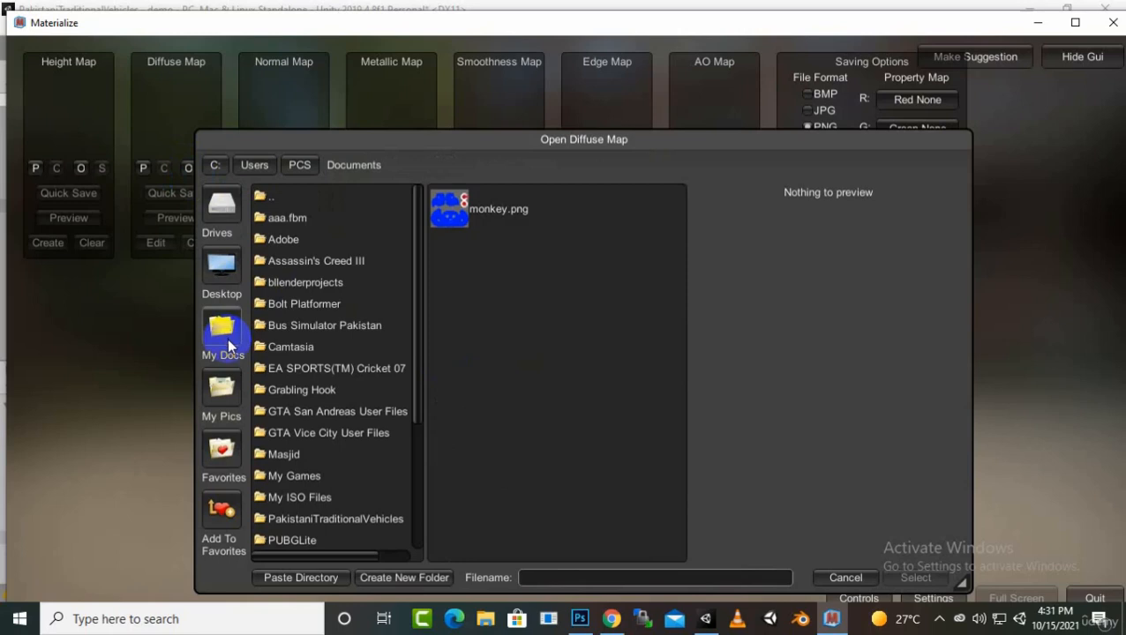
pyautogui.doubleClick(341, 520)
pyautogui.doubleClick(286, 219)
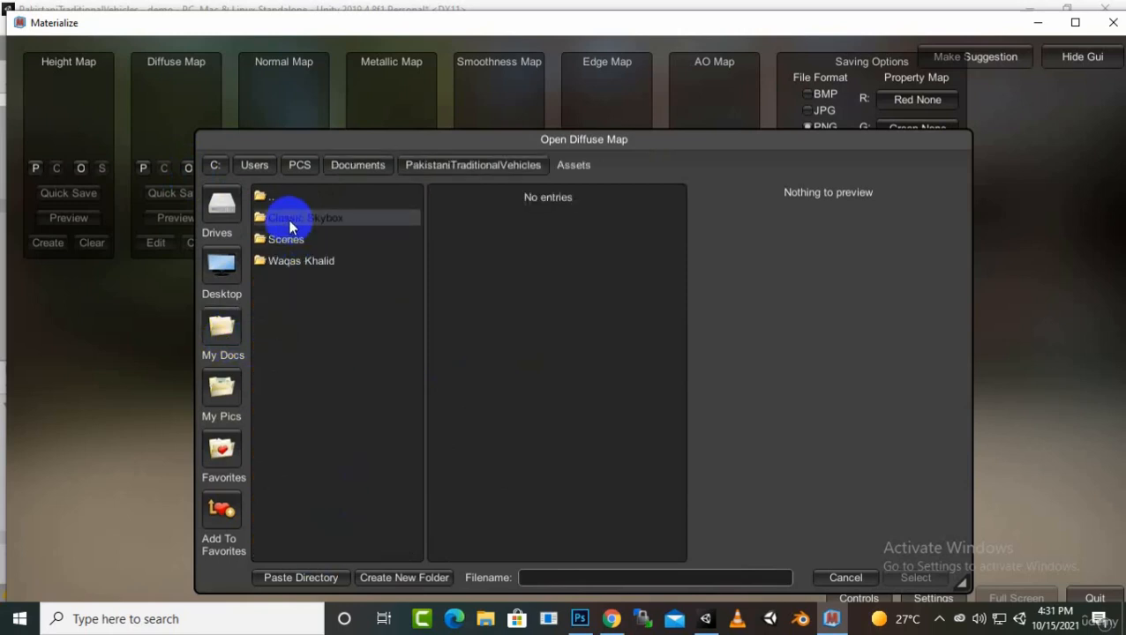
# - Load truckmainbody.png from the Textures folder of PakistaniTruckModel01, inside the PakistaniTrucks Models folder, as the diffuse map
pyautogui.click(295, 263)
pyautogui.doubleClick(295, 265)
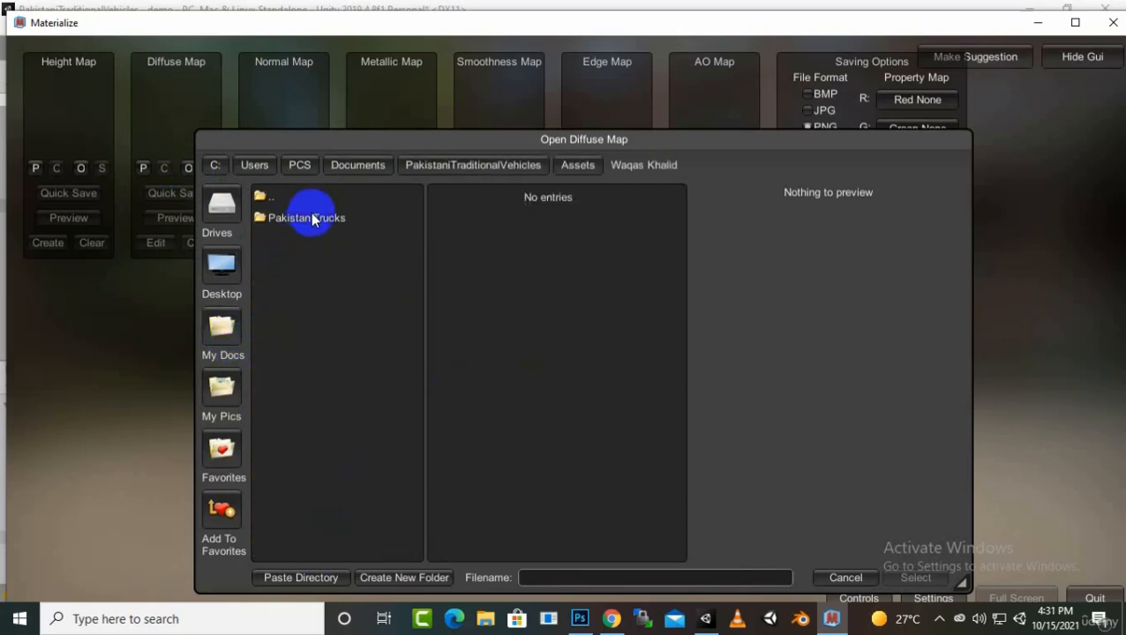
pyautogui.doubleClick(308, 217)
pyautogui.doubleClick(302, 246)
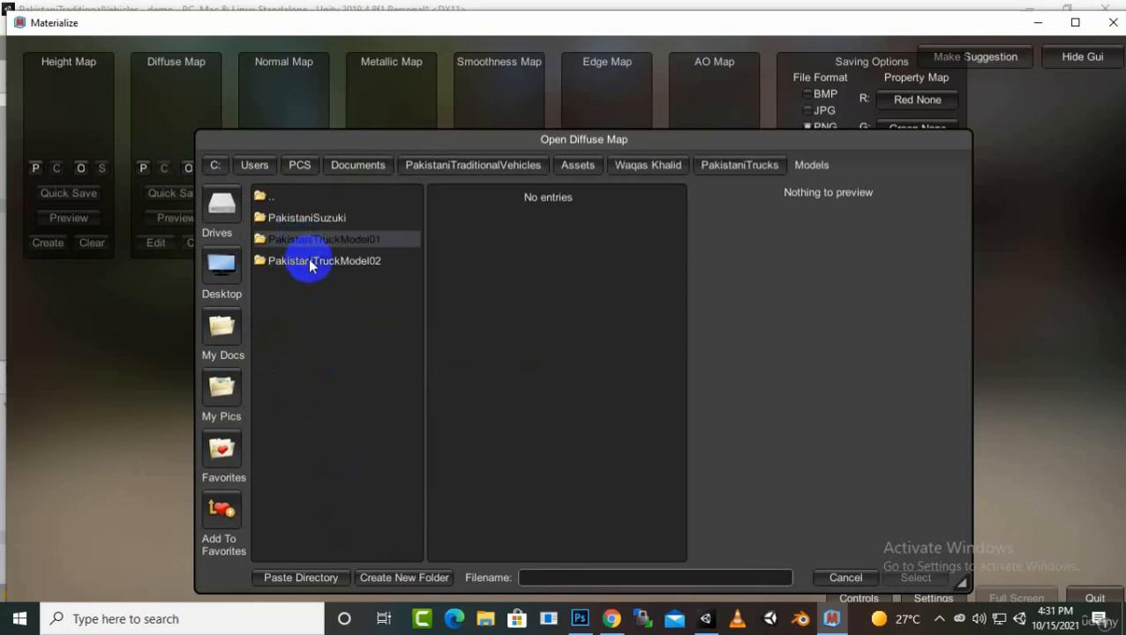
pyautogui.click(325, 235)
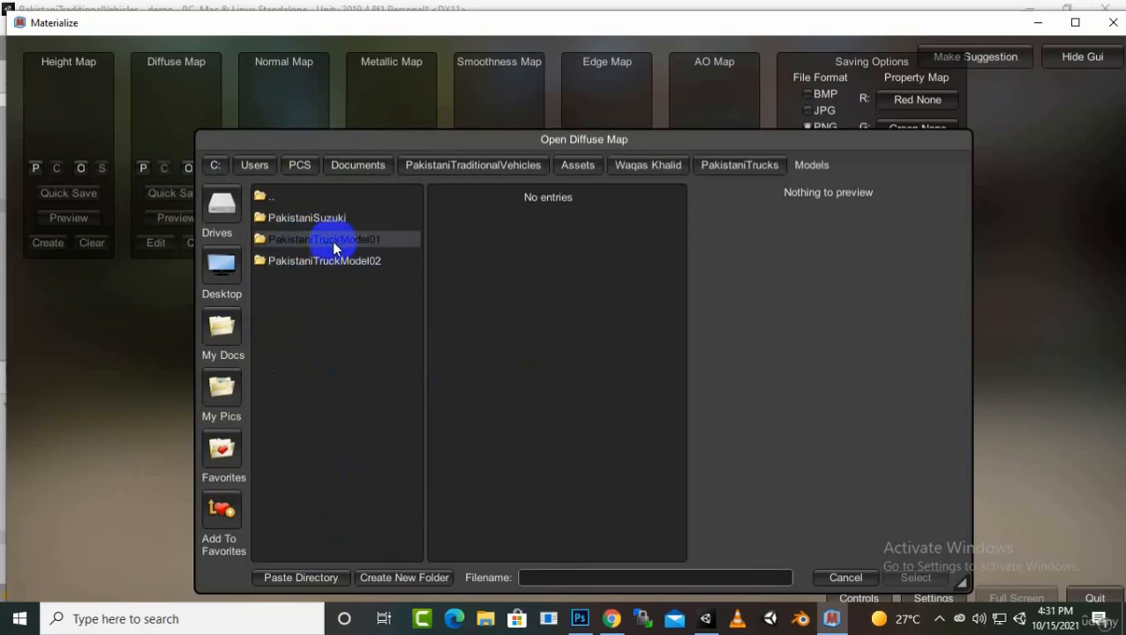
pyautogui.doubleClick(331, 241)
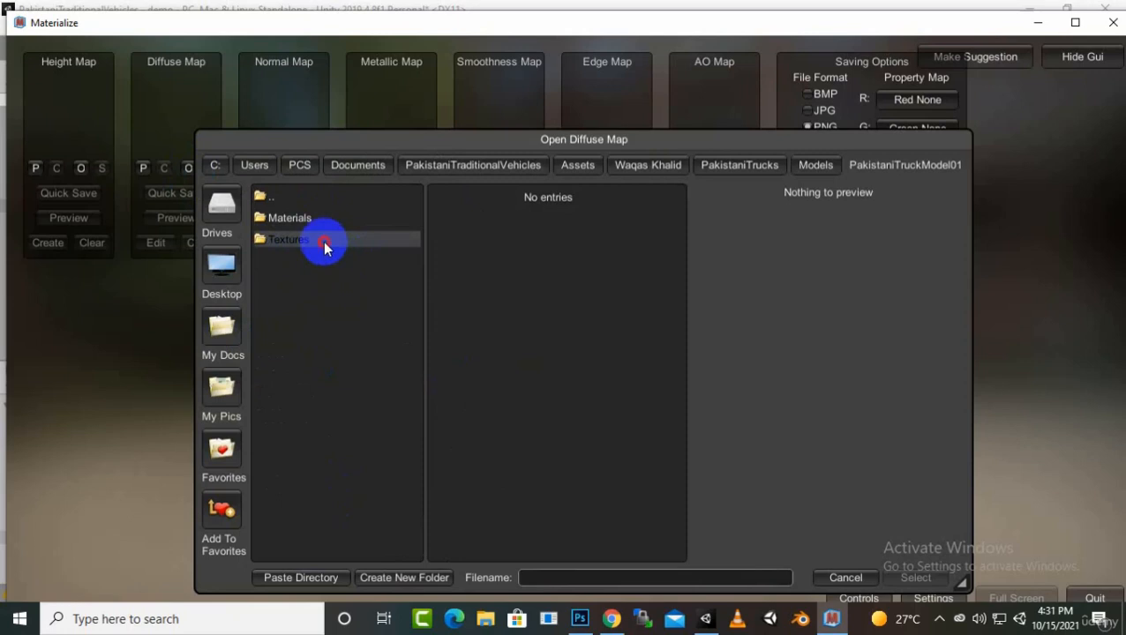
pyautogui.doubleClick(325, 242)
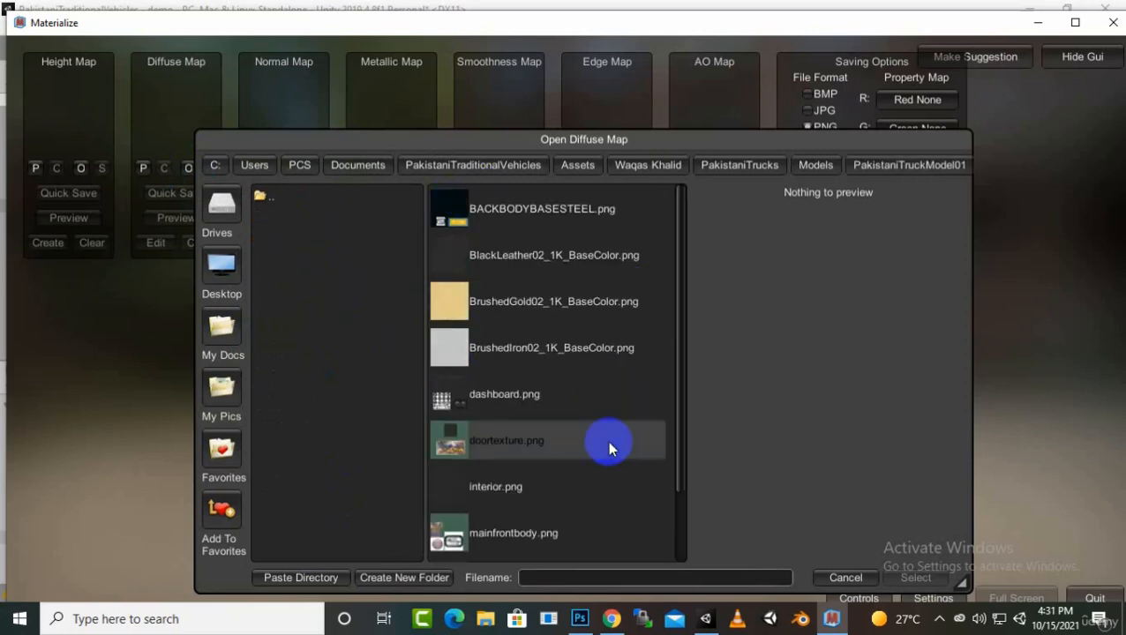
pyautogui.scroll(-2, 608, 440)
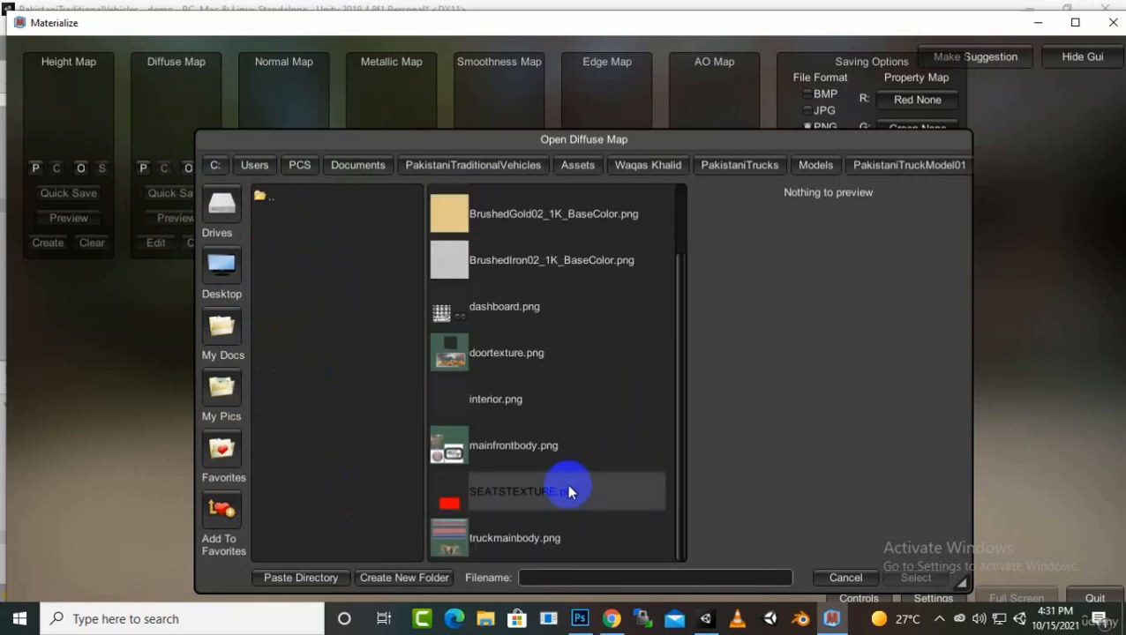
pyautogui.doubleClick(533, 549)
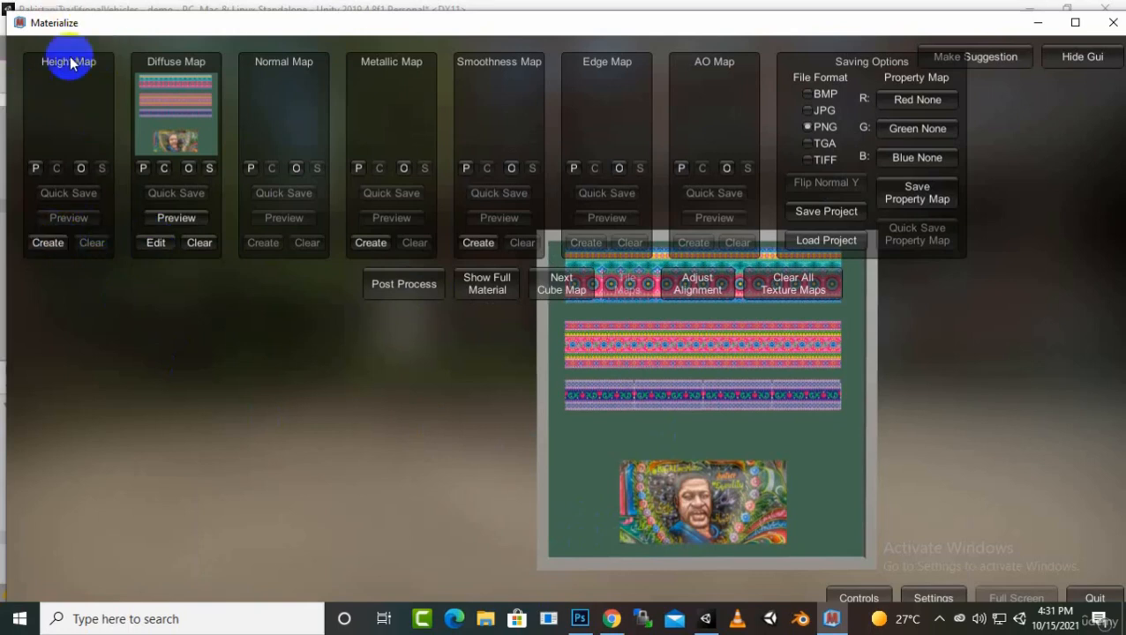
# - Generate the height map from the original diffuse and the normal map from the height, using the default settings
pyautogui.click(47, 242)
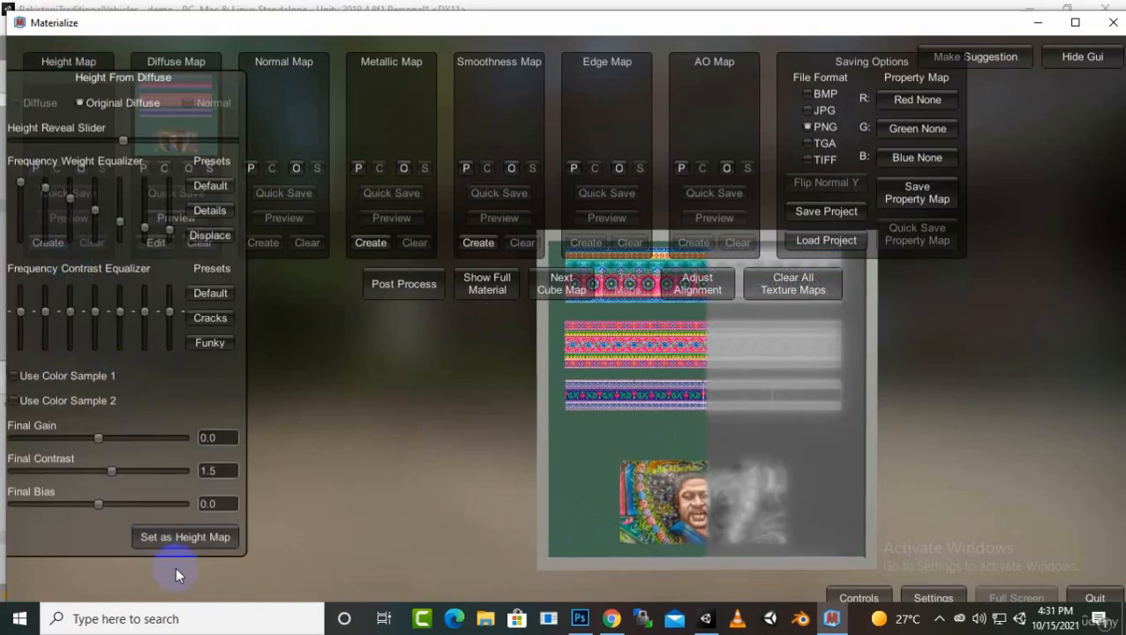
pyautogui.click(188, 534)
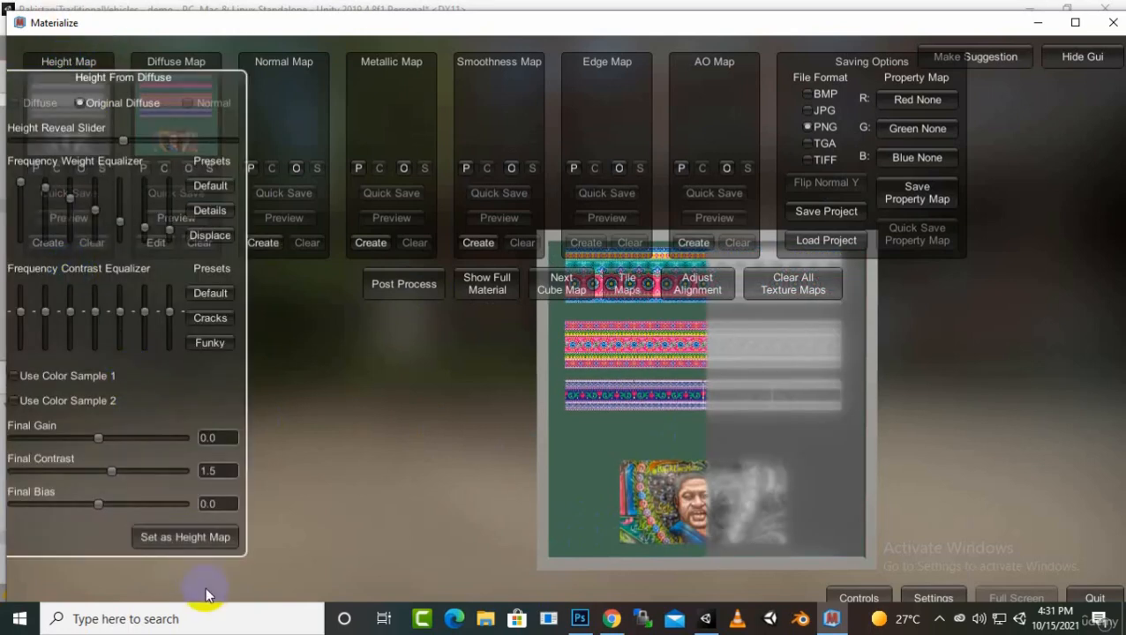
pyautogui.click(263, 243)
pyautogui.click(293, 579)
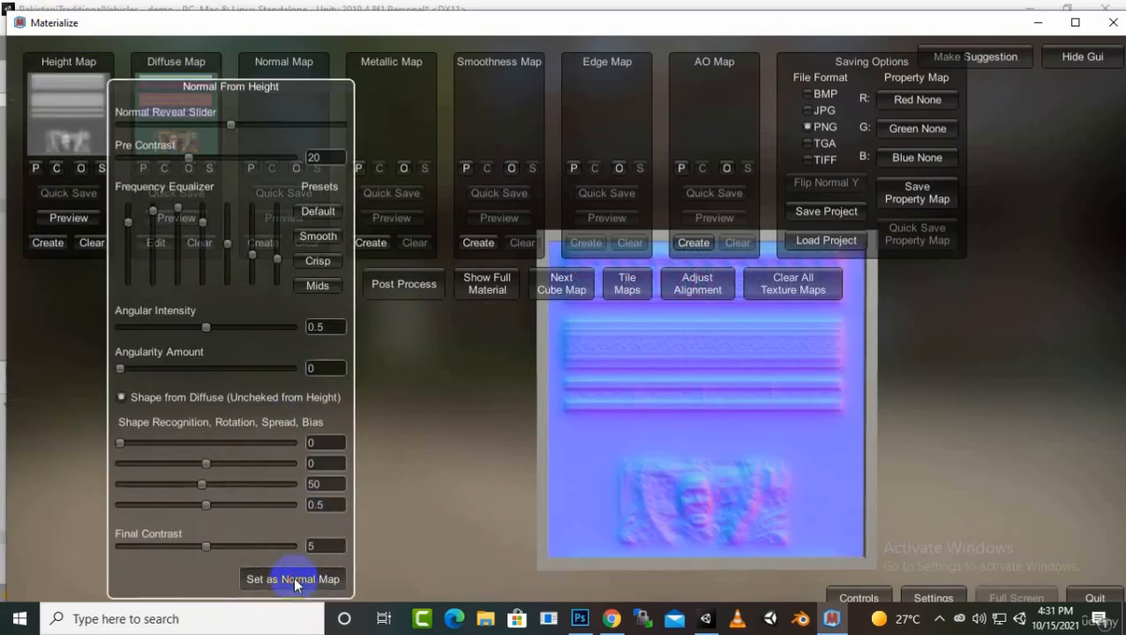
# - Generate the metallic map from the original diffuse with default settings and move its settings window clear of the map thumbnails
pyautogui.click(375, 246)
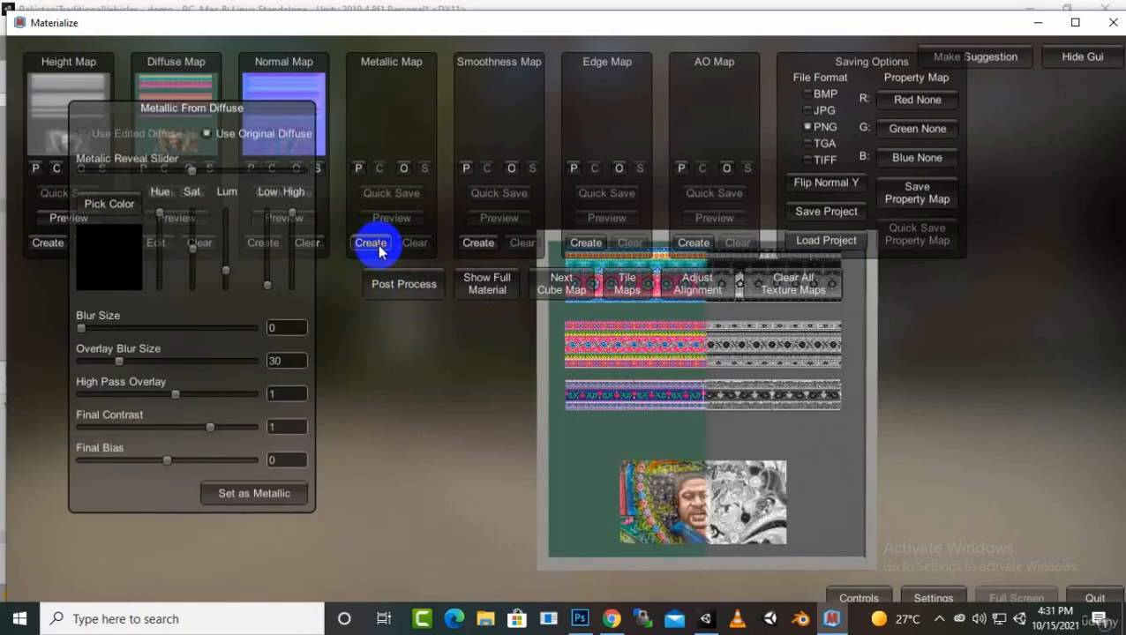
pyautogui.click(282, 488)
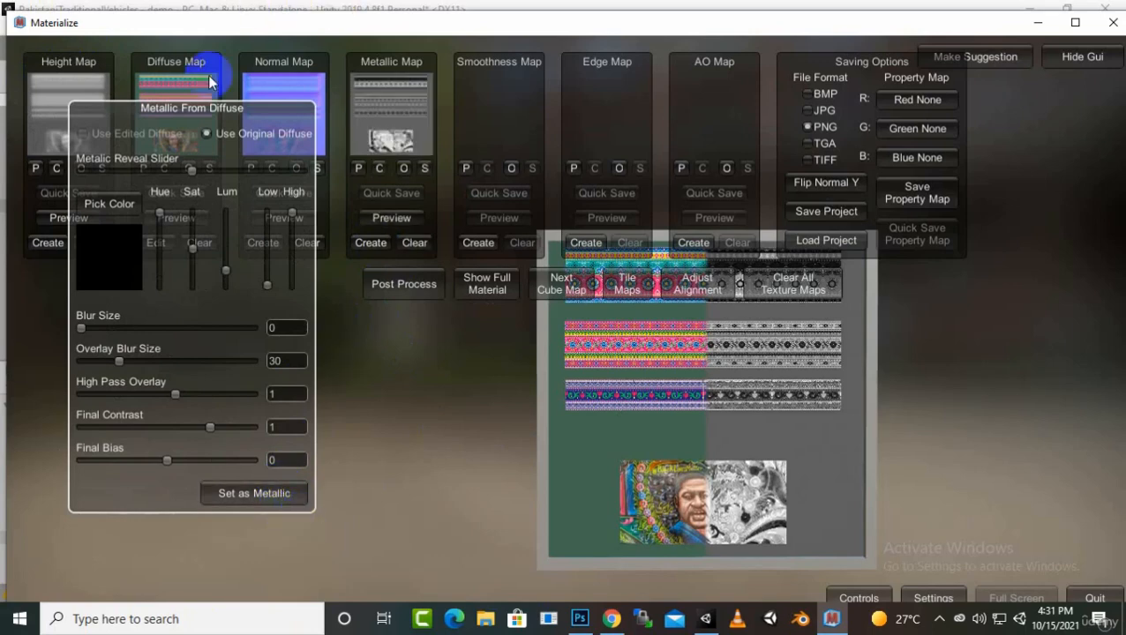
pyautogui.moveTo(226, 105); pyautogui.dragTo(221, 159)
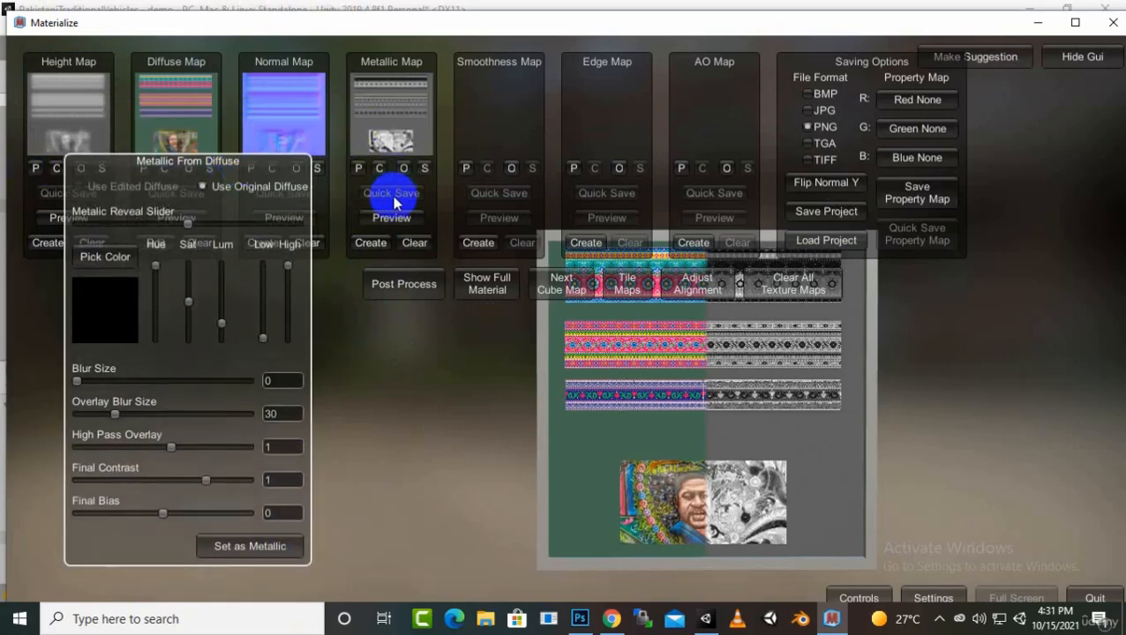
# - Start saving the project and create a new folder named Truck1textures inside the tu folder of the Desktop textures folder
pyautogui.click(837, 212)
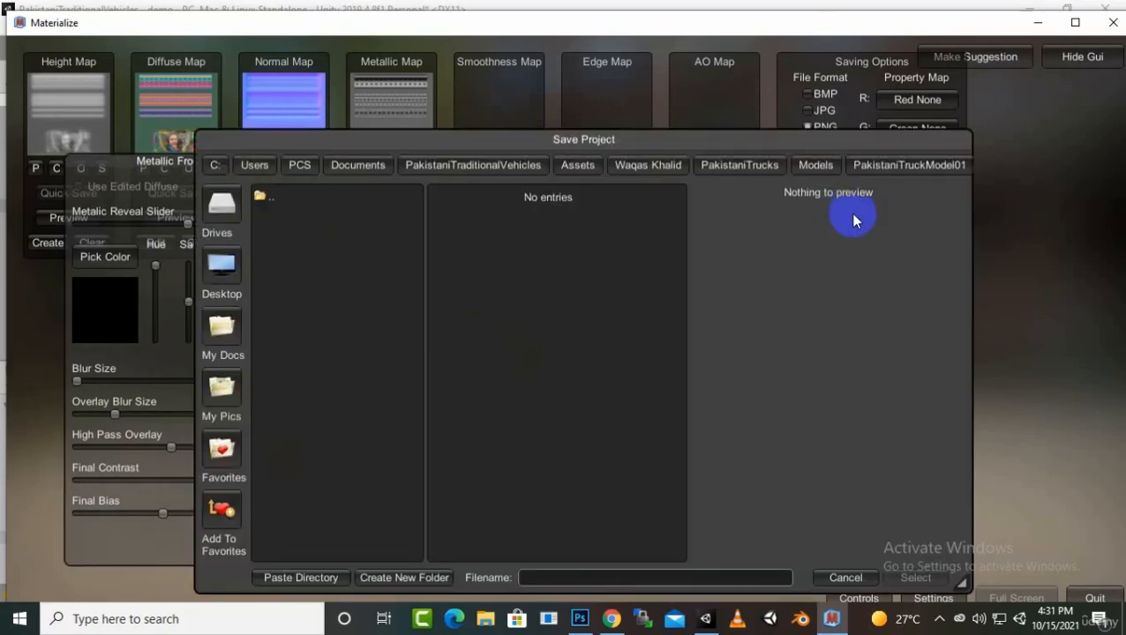
pyautogui.click(220, 269)
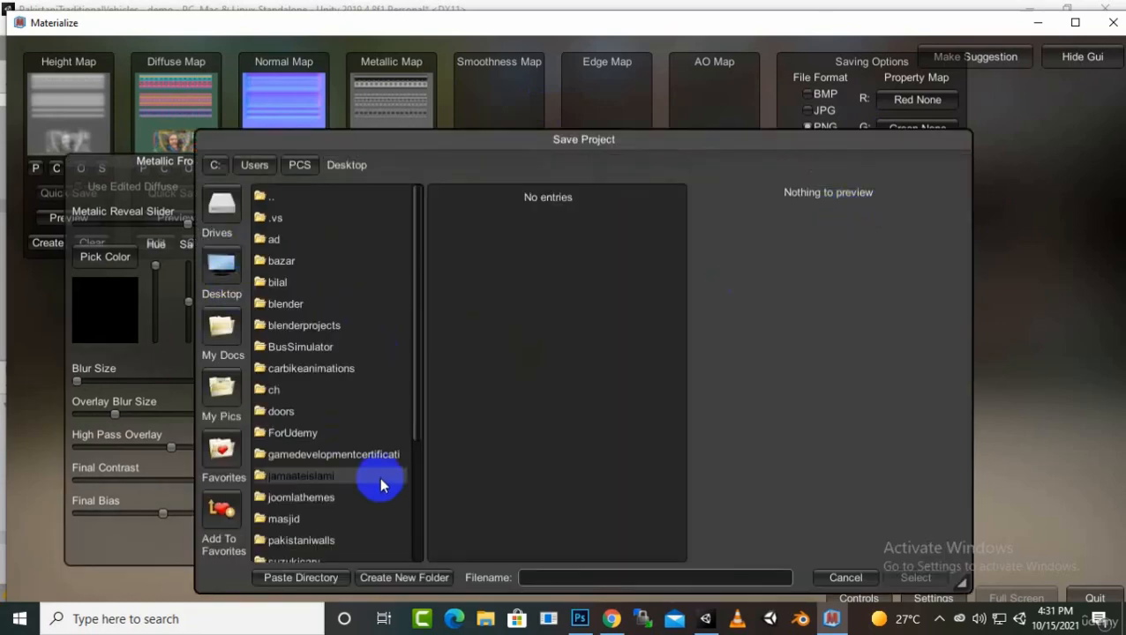
pyautogui.scroll(-3, 380, 484)
pyautogui.doubleClick(297, 432)
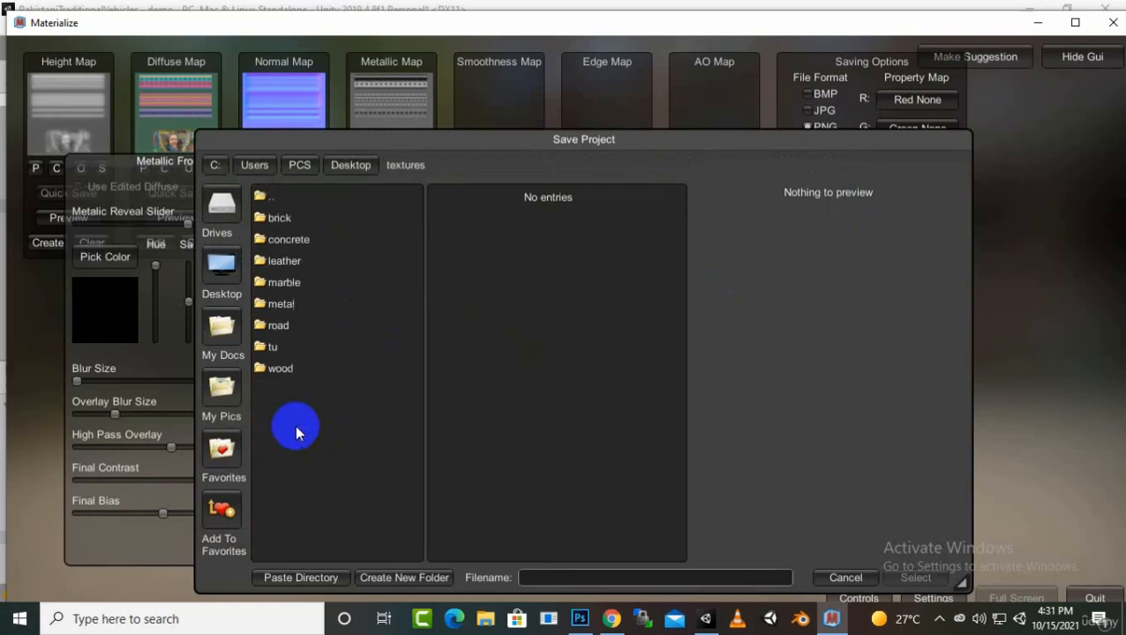
pyautogui.doubleClick(281, 346)
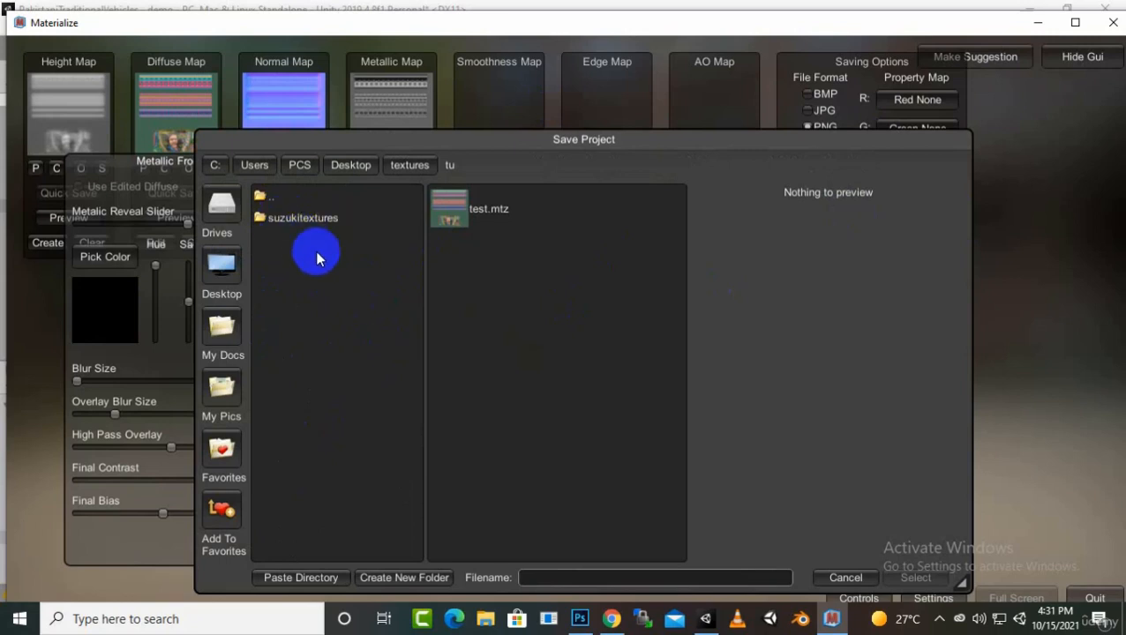
pyautogui.click(399, 580)
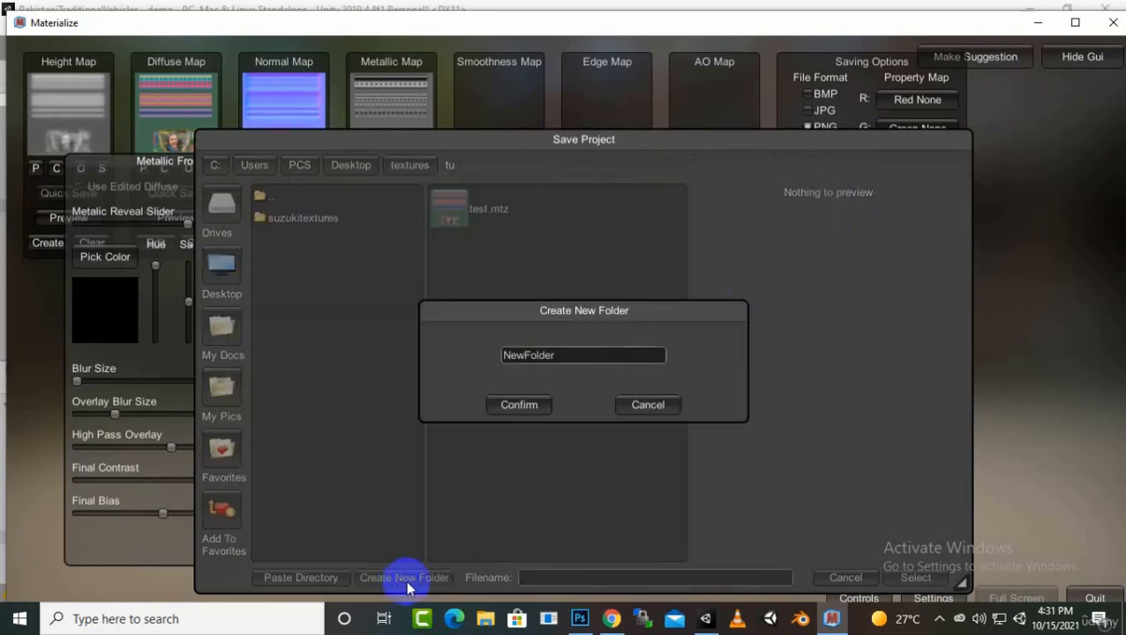
pyautogui.moveTo(596, 358); pyautogui.dragTo(403, 351)
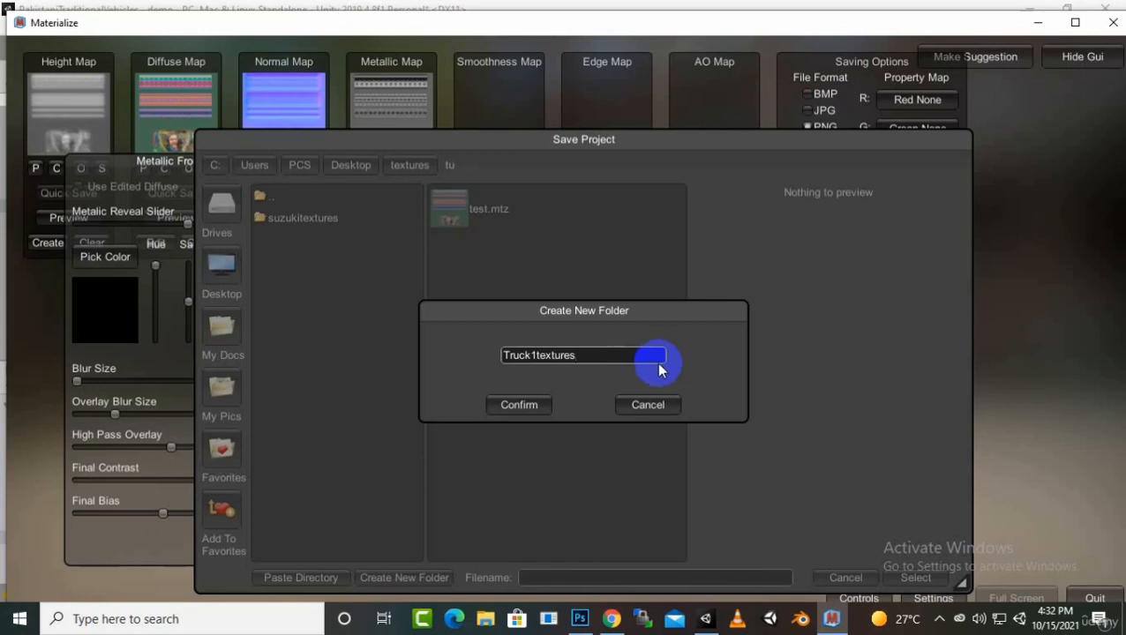
pyautogui.click(519, 408)
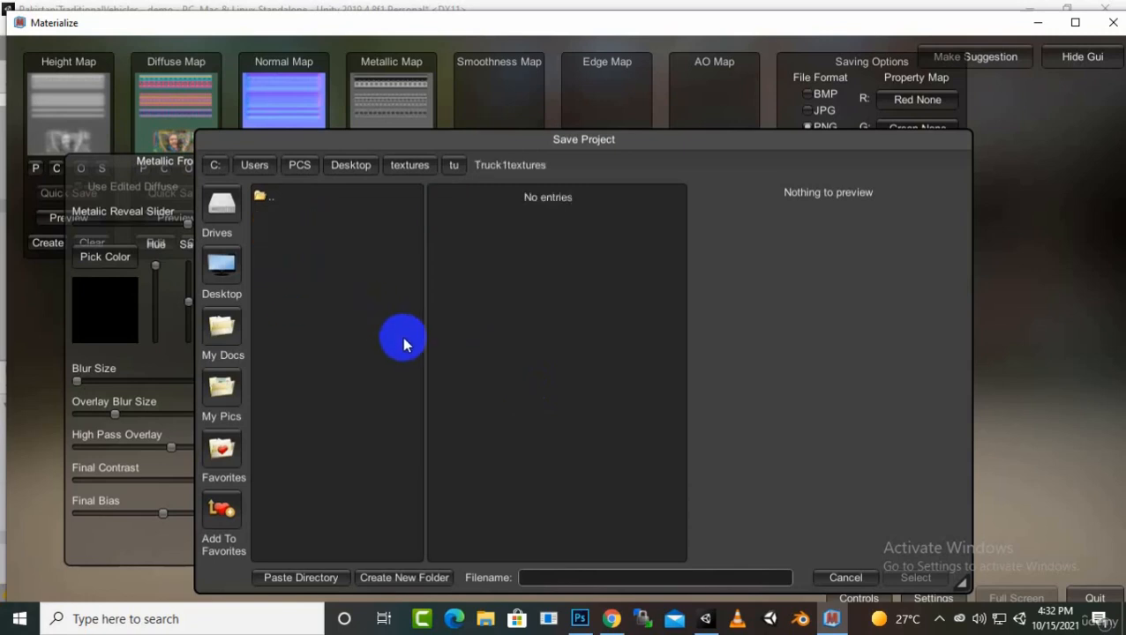
# - Save the project as mainbody in the Truck1textures folder
pyautogui.click(580, 581)
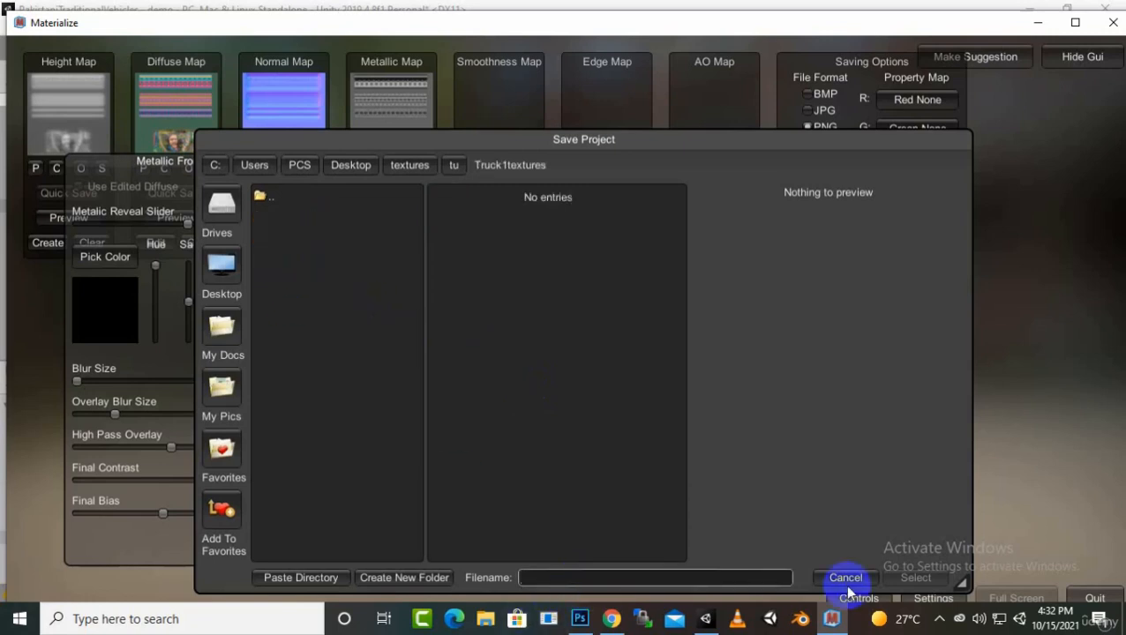
pyautogui.write('ma')
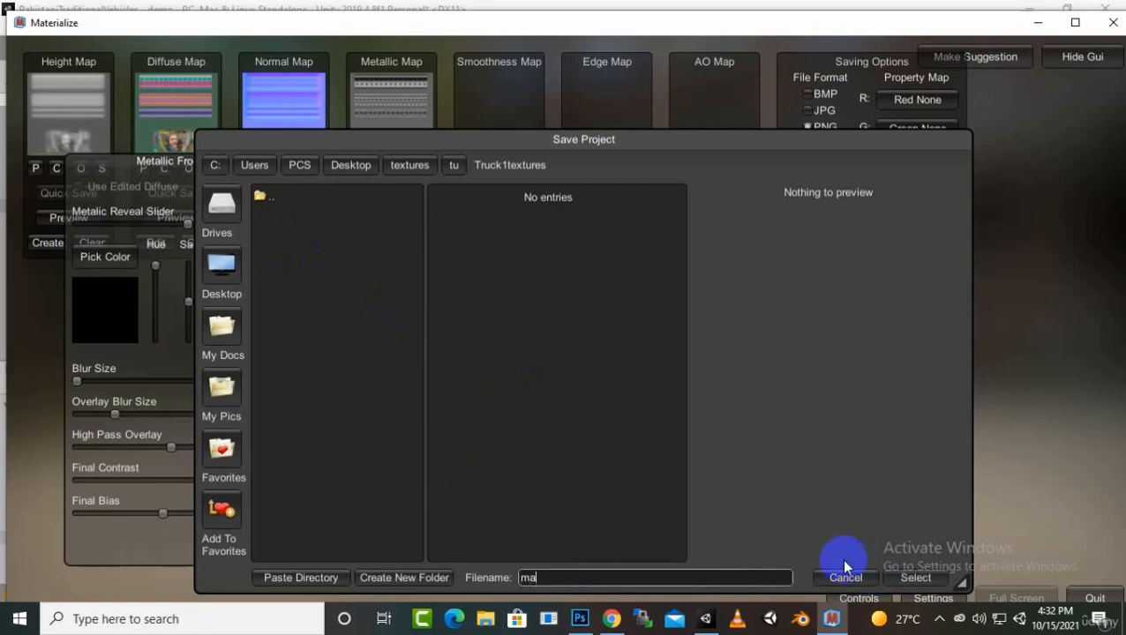
pyautogui.write('inbody')
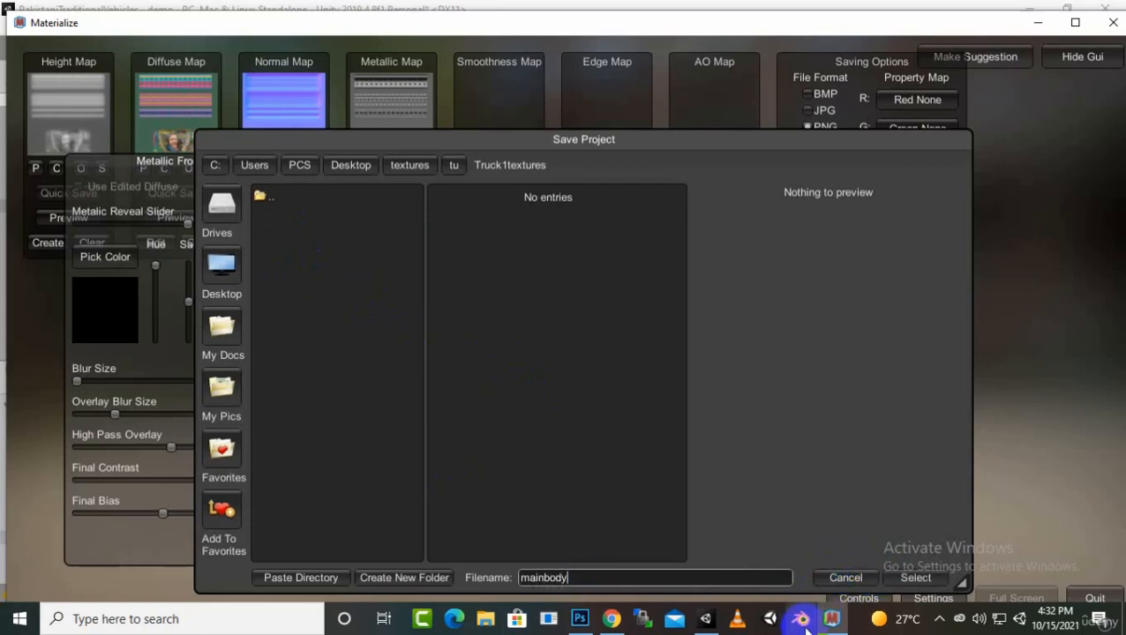
pyautogui.click(914, 579)
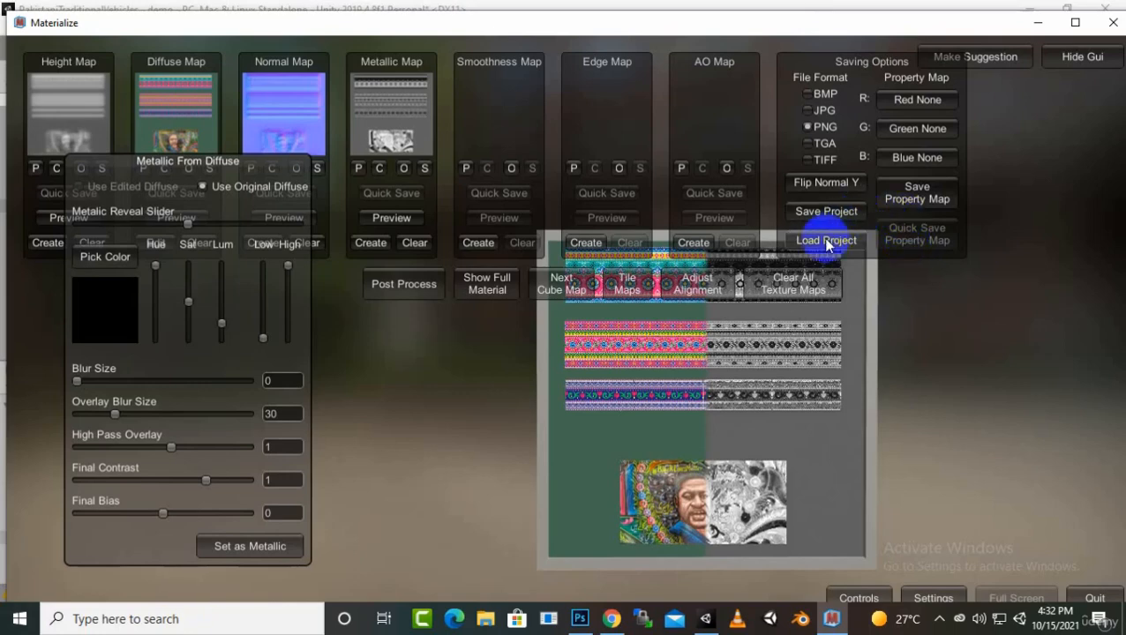
# - Clear all texture maps and browse the Documents folder for another diffuse map
pyautogui.click(804, 284)
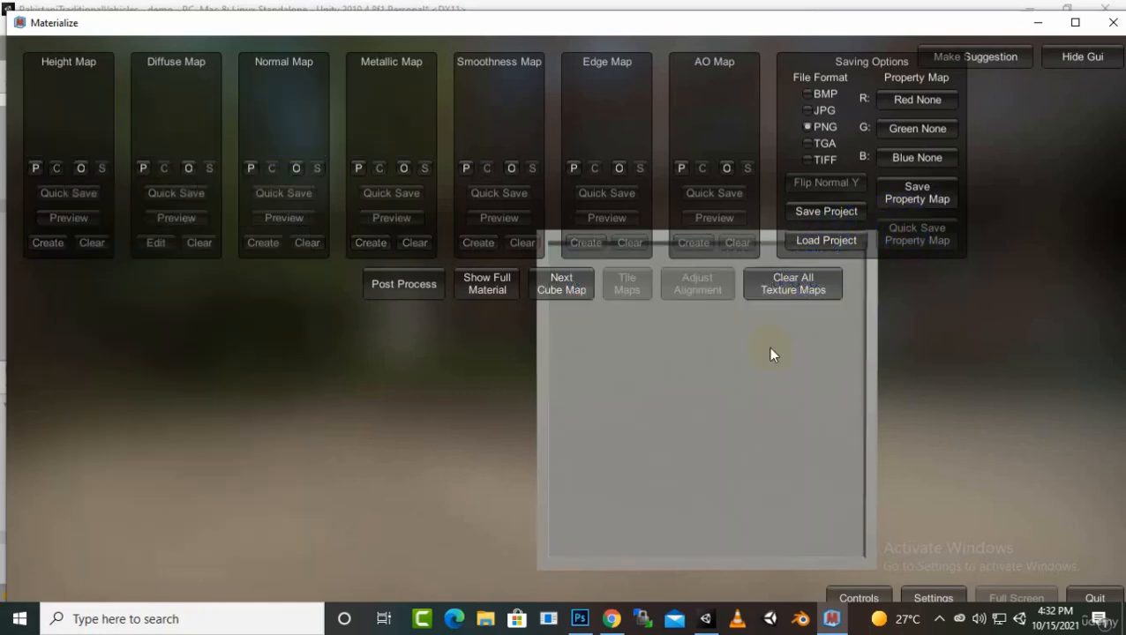
pyautogui.click(188, 168)
pyautogui.click(223, 331)
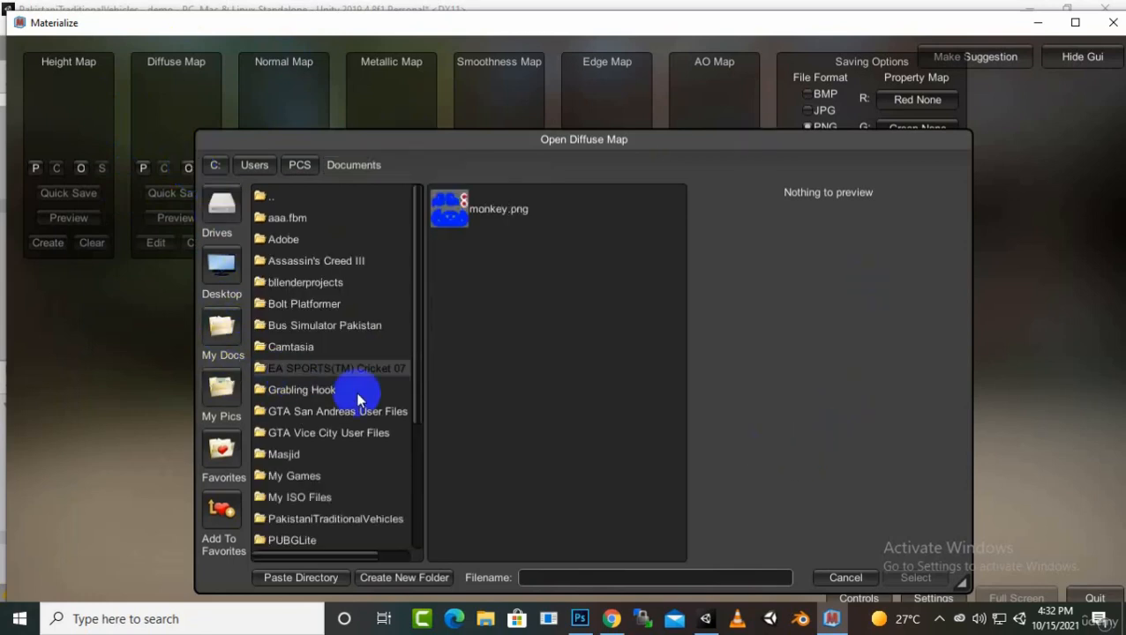
pyautogui.scroll(-2, 420, 326)
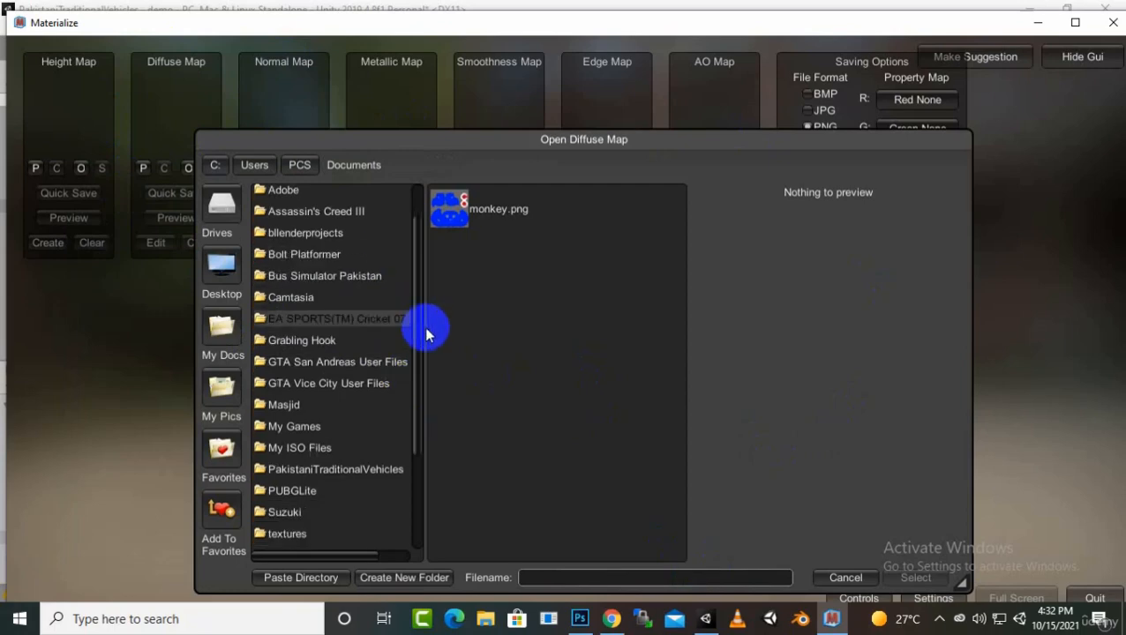
# - Switch to File Explorer and examine the diffuse, height, metallic and normal maps saved in the Truck1textures folder
pyautogui.click(941, 620)
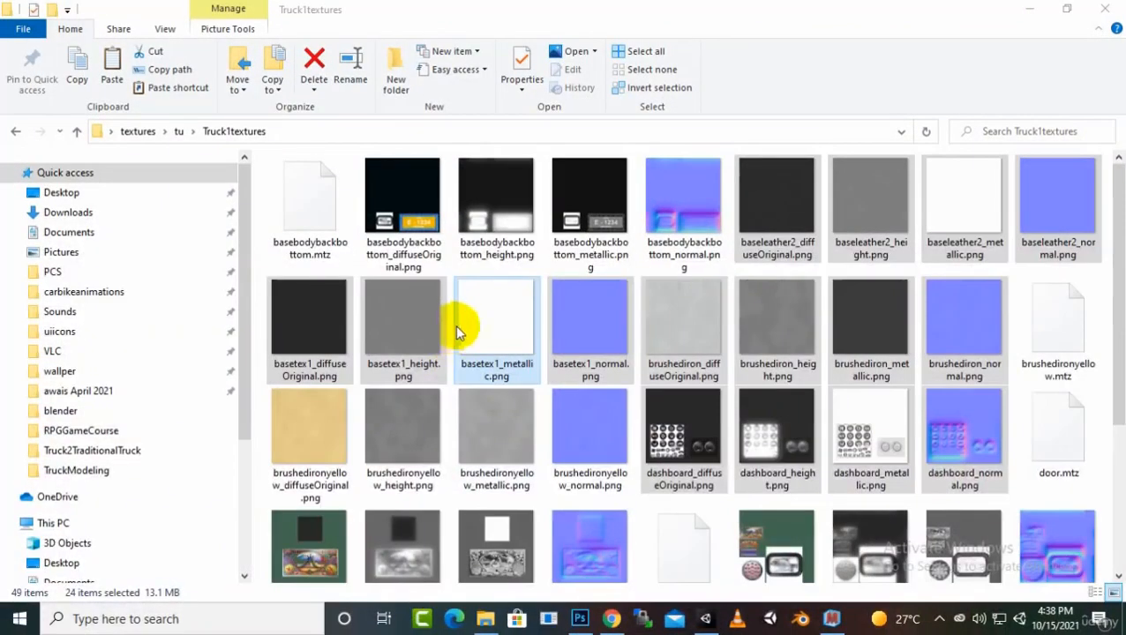
pyautogui.scroll(-3, 529, 279)
pyautogui.click(730, 554)
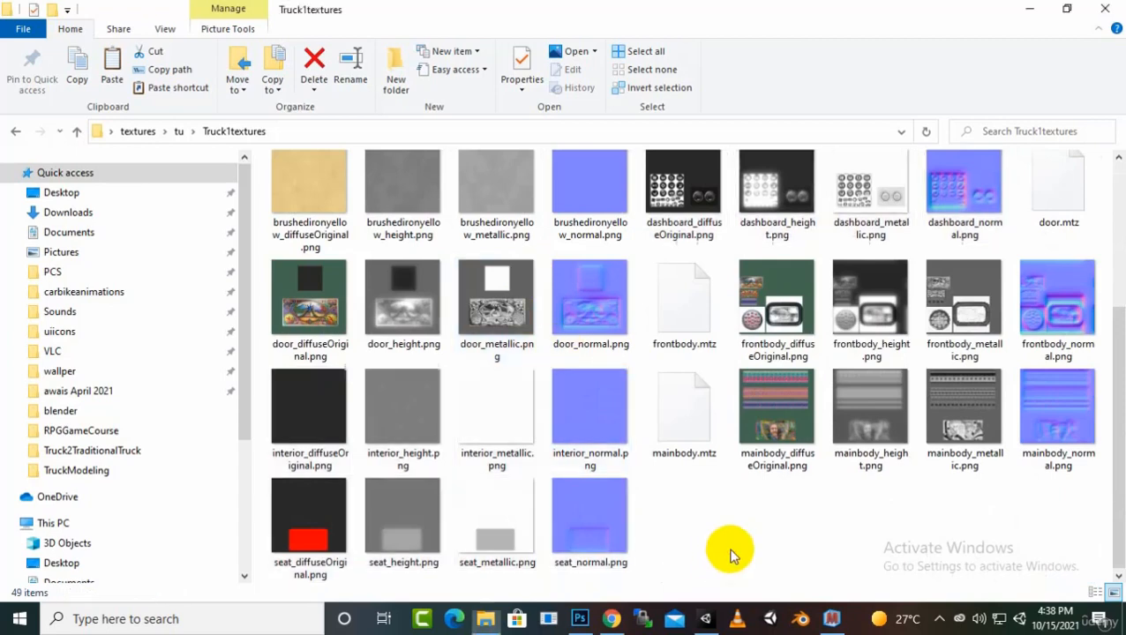
pyautogui.scroll(3, 691, 483)
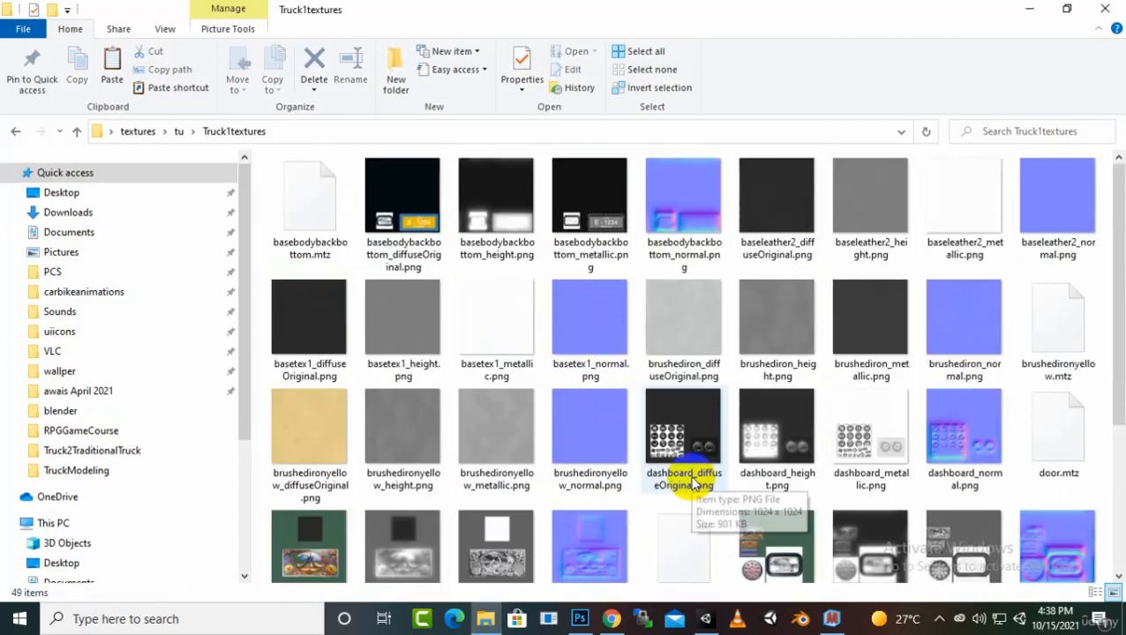
pyautogui.scroll(-3, 691, 483)
pyautogui.scroll(3, 691, 483)
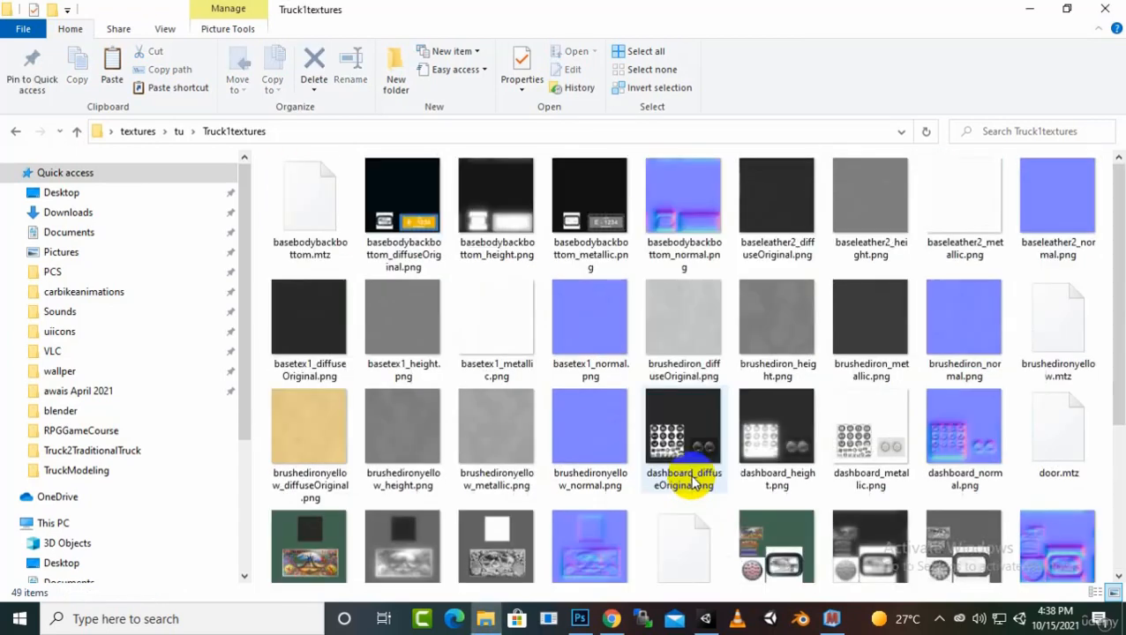
# - Copy the Truck1textures folder from the tu folder into the Textures folder of PakistaniTruckModel01 in Unity and open it there
pyautogui.click(181, 132)
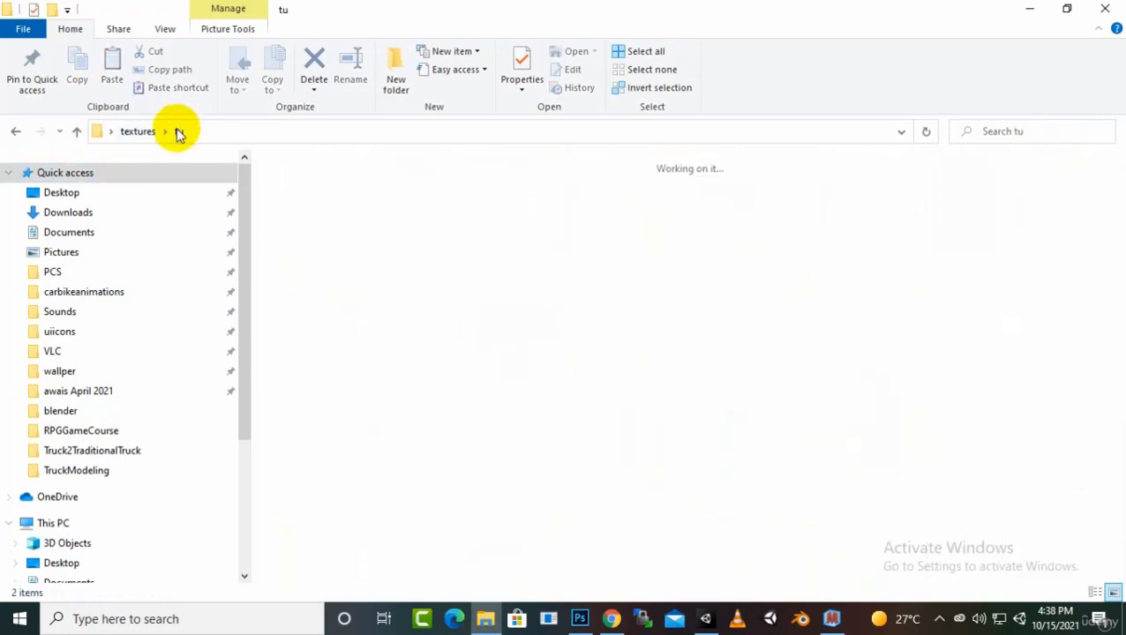
pyautogui.rightClick(403, 219)
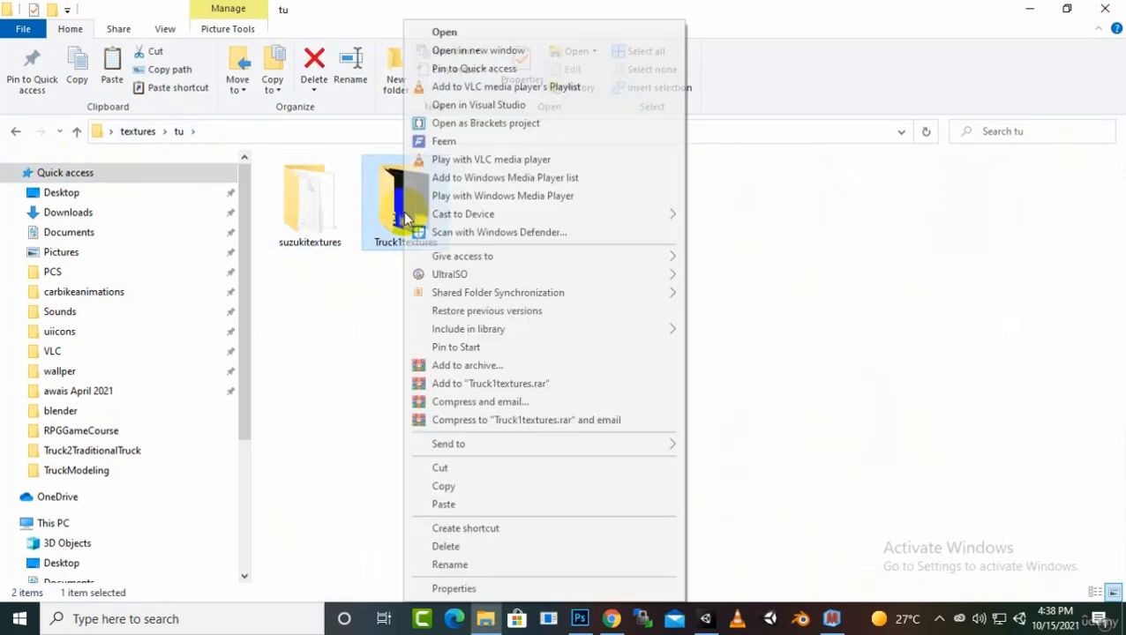
pyautogui.click(481, 484)
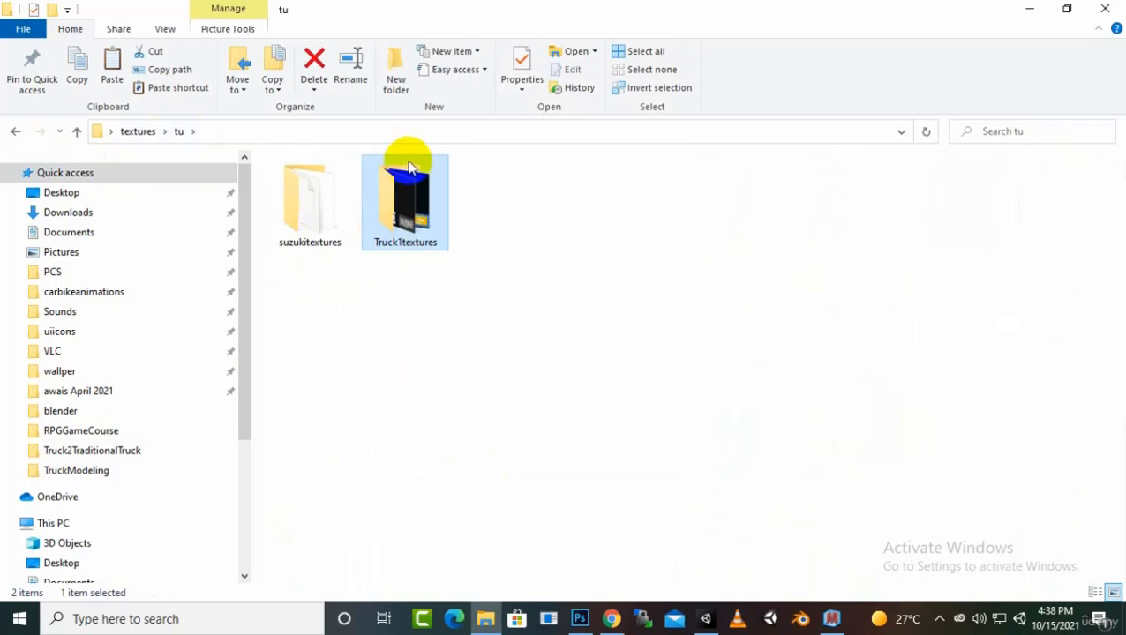
pyautogui.click(707, 621)
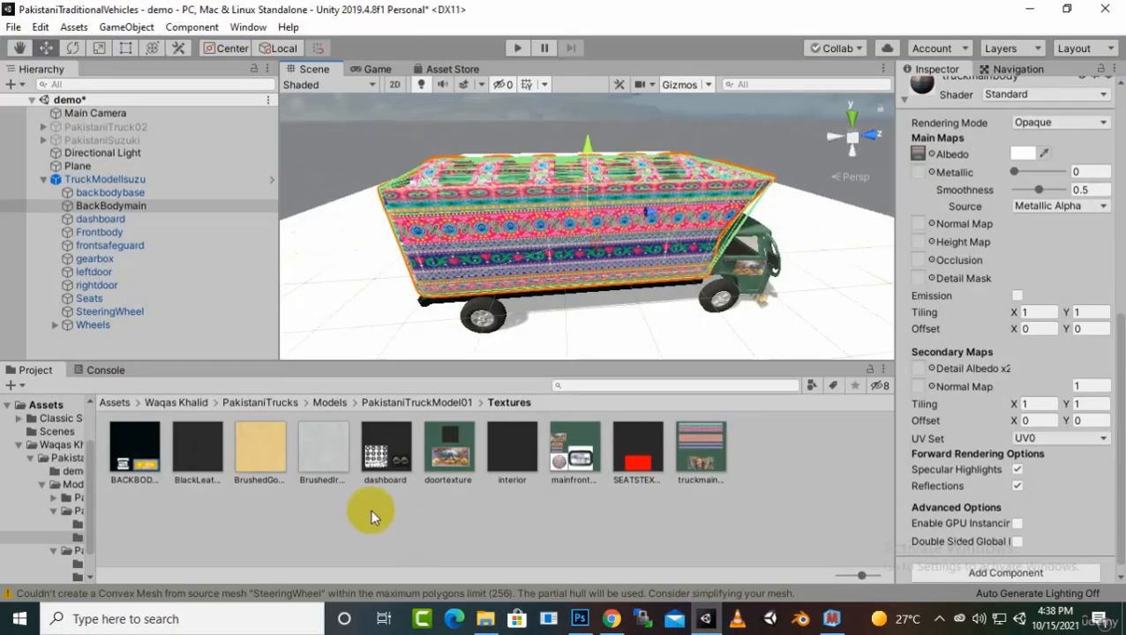
pyautogui.click(485, 620)
pyautogui.moveTo(383, 205); pyautogui.dragTo(671, 535)
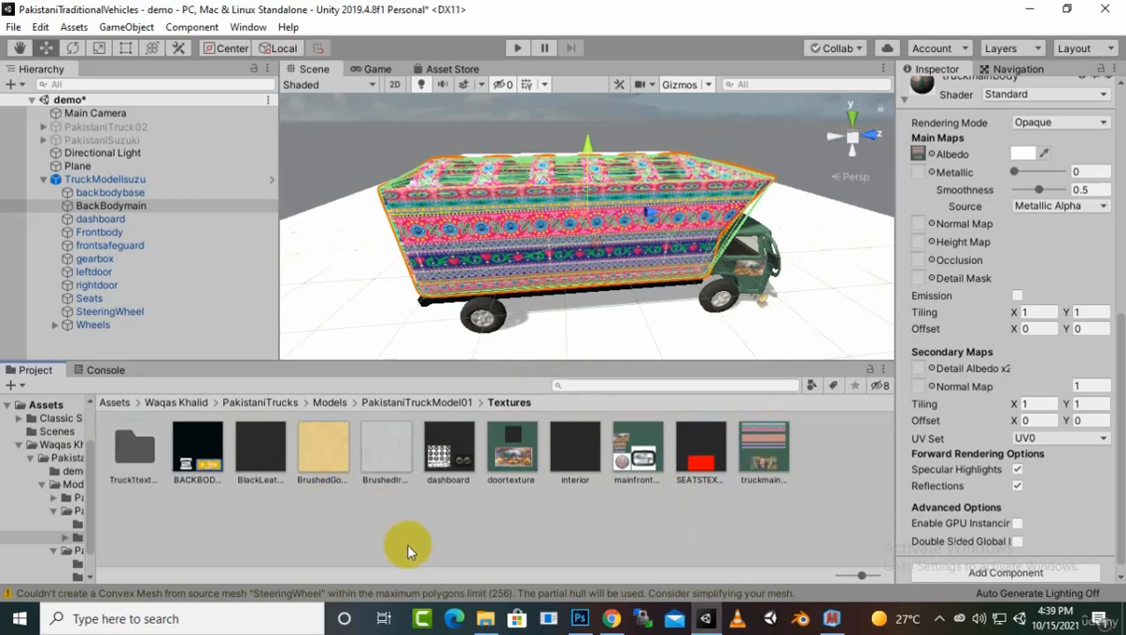
pyautogui.doubleClick(159, 481)
pyautogui.click(140, 488)
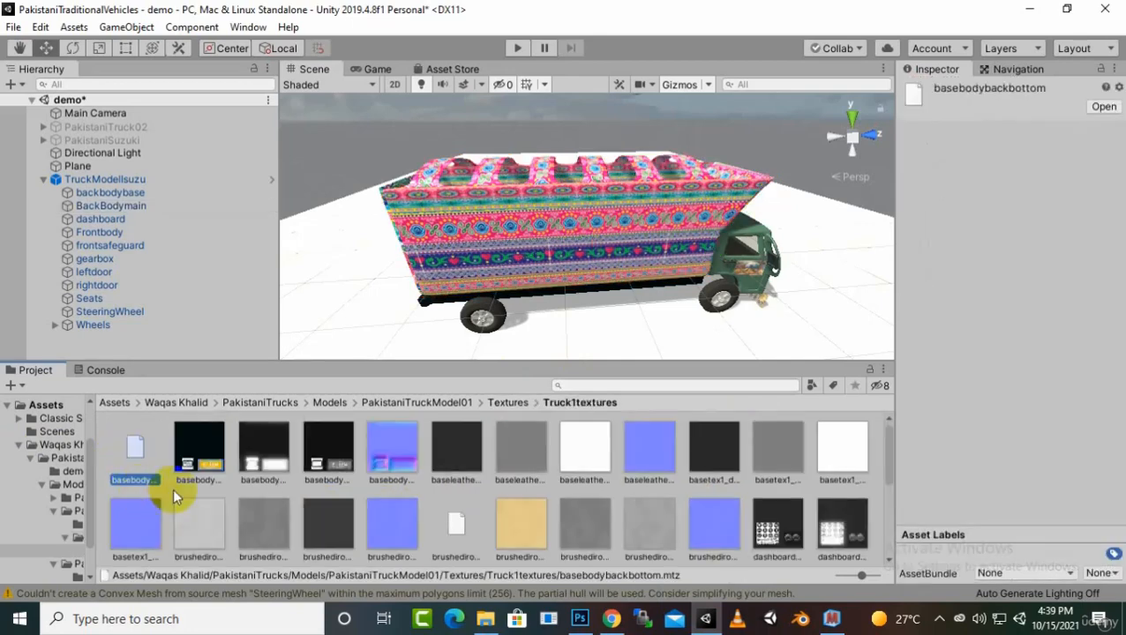
# - Delete the duplicate diffuse textures of basebodybackbottom, dashboard, frontbody, seat, mainbody and door from the imported Truck1textures folder
pyautogui.click(198, 445)
pyautogui.scroll(-1, 457, 516)
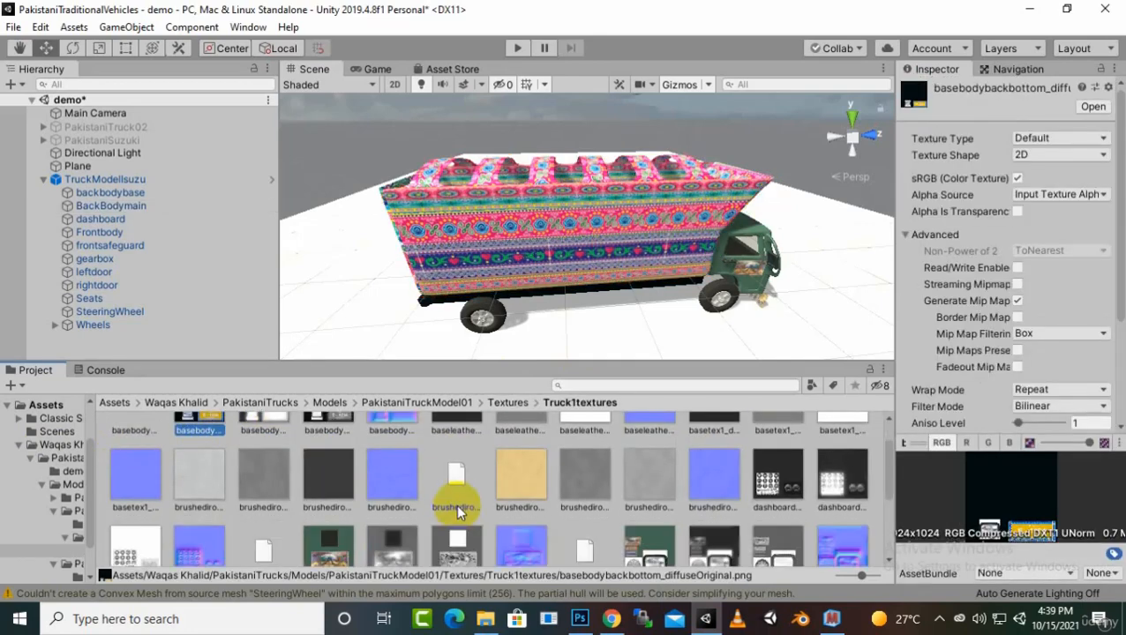
pyautogui.keyDown('ctrl'); pyautogui.click(778, 481); pyautogui.keyUp('ctrl')
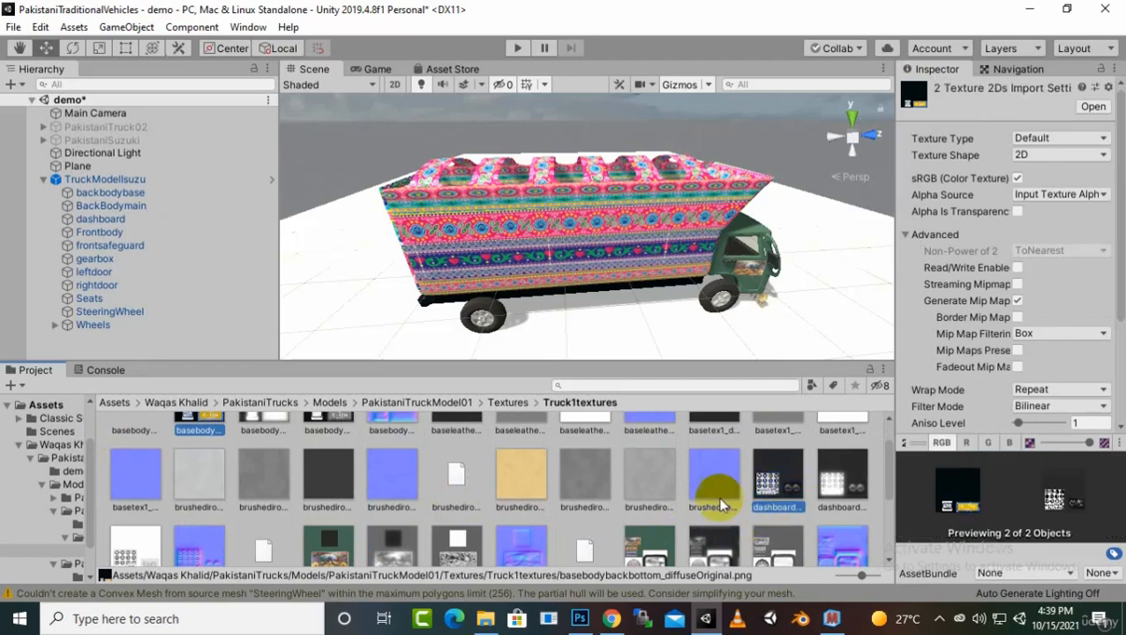
pyautogui.scroll(-1, 535, 496)
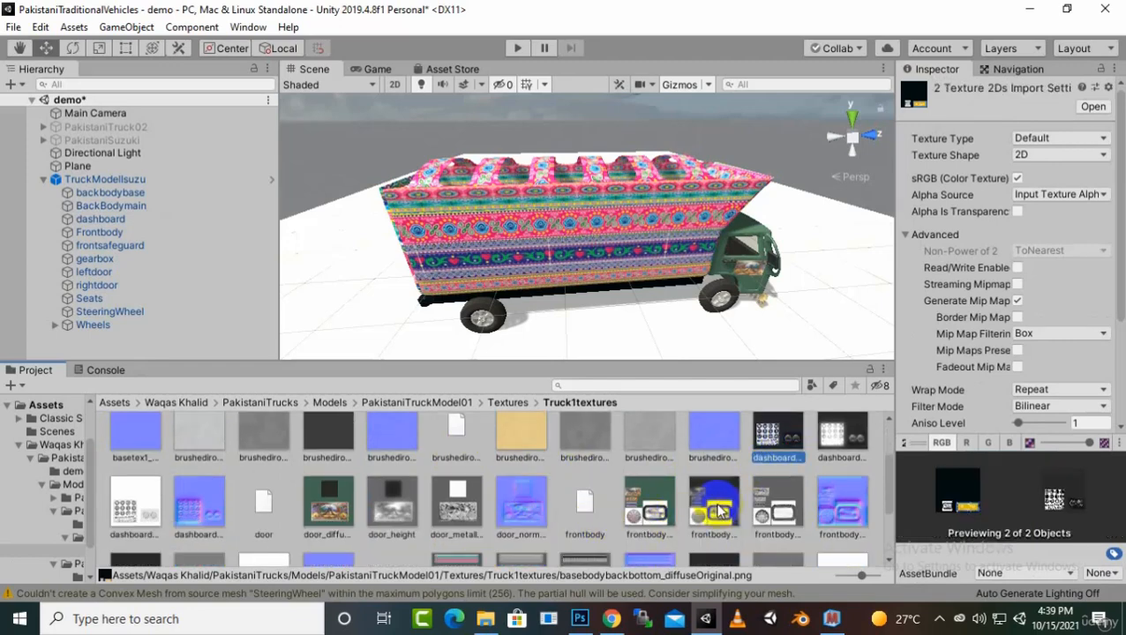
pyautogui.keyDown('ctrl'); pyautogui.click(637, 499); pyautogui.keyUp('ctrl')
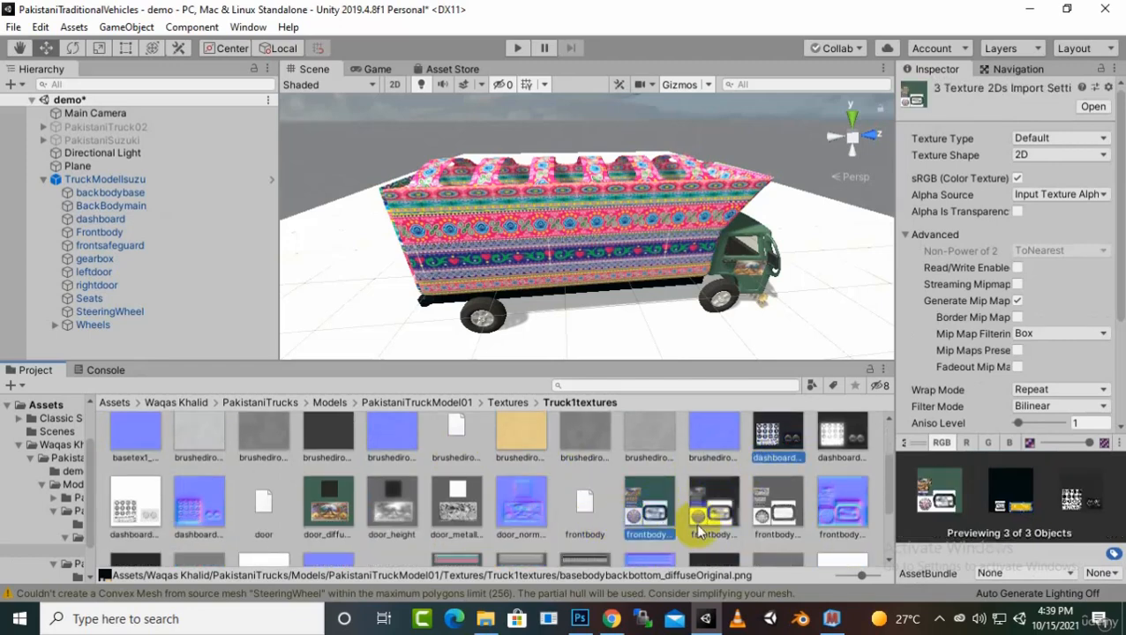
pyautogui.scroll(-1, 594, 484)
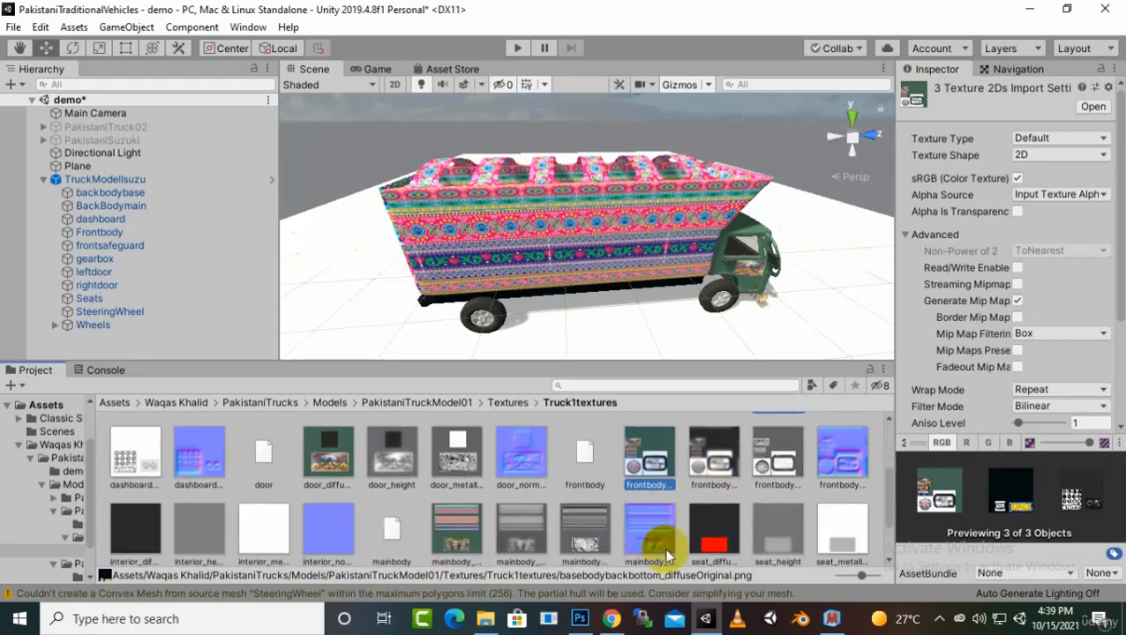
pyautogui.scroll(-4, 679, 530)
pyautogui.keyDown('ctrl'); pyautogui.click(716, 458); pyautogui.keyUp('ctrl')
pyautogui.scroll(1, 576, 497)
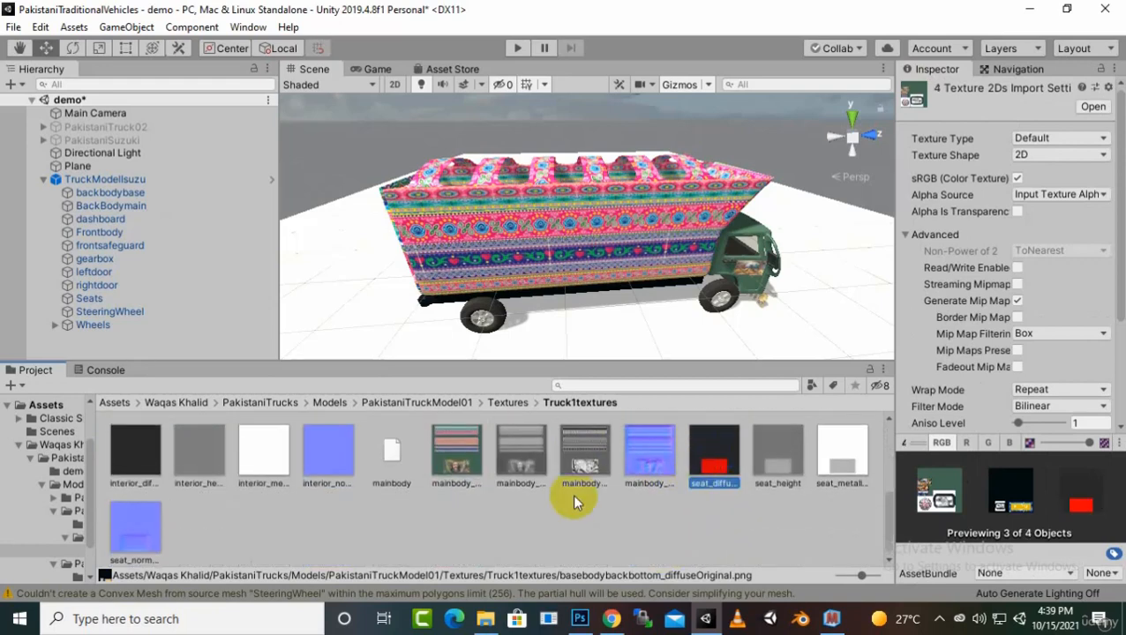
pyautogui.keyDown('ctrl'); pyautogui.click(457, 452); pyautogui.keyUp('ctrl')
pyautogui.scroll(1, 394, 517)
pyautogui.keyDown('ctrl'); pyautogui.click(329, 434); pyautogui.keyUp('ctrl')
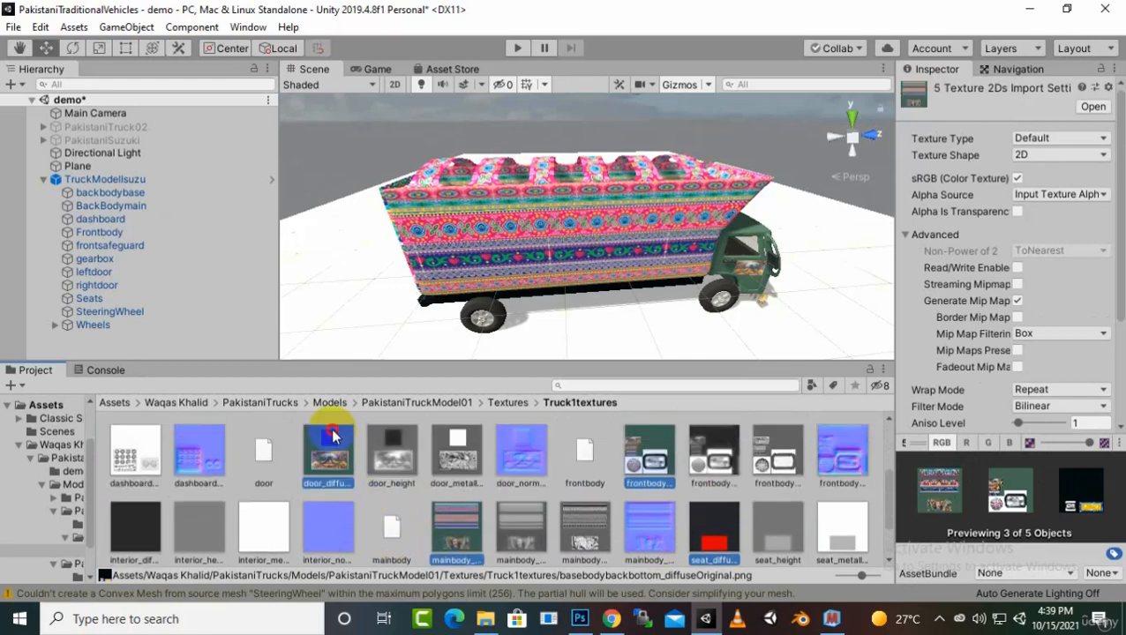
pyautogui.scroll(1, 404, 505)
pyautogui.scroll(1, 427, 503)
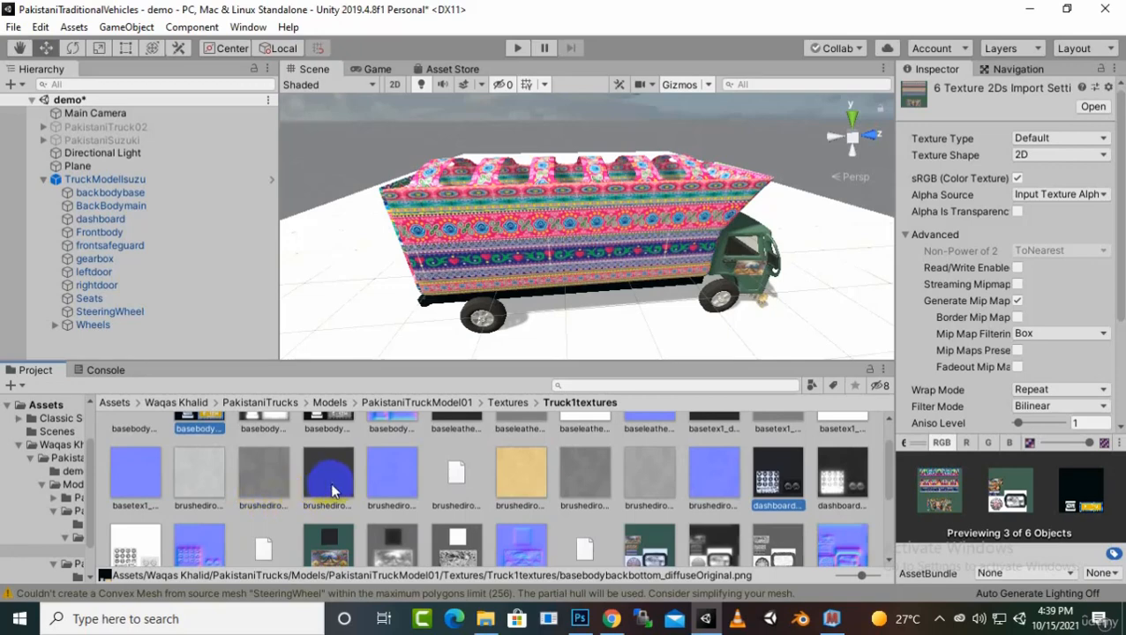
pyautogui.scroll(1, 332, 490)
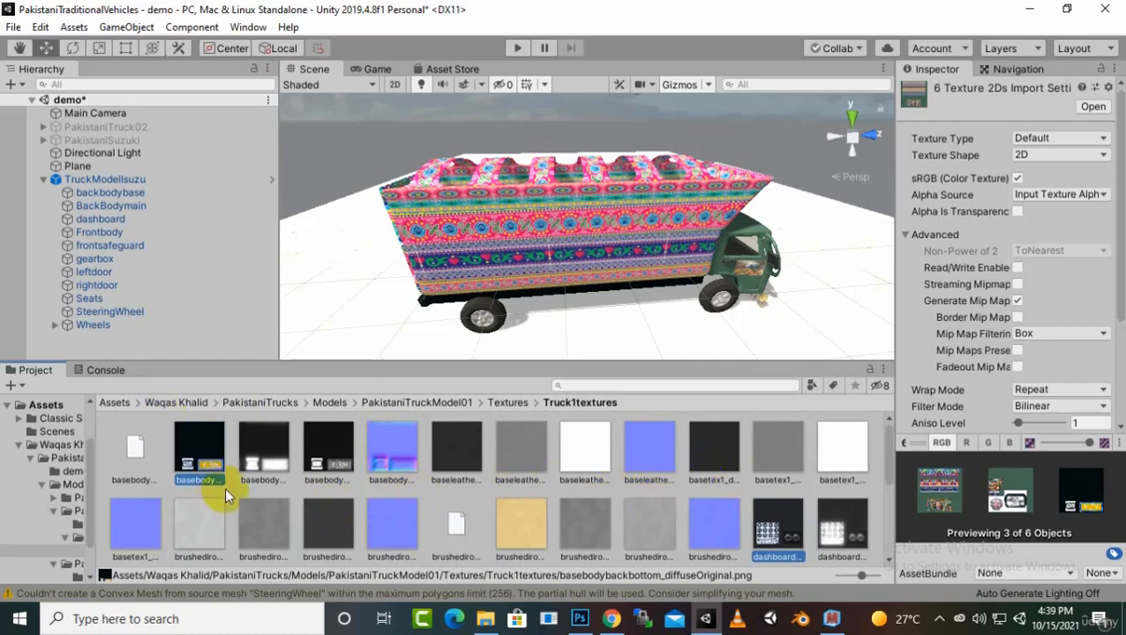
pyautogui.press('Delete')
pyautogui.click(741, 365)
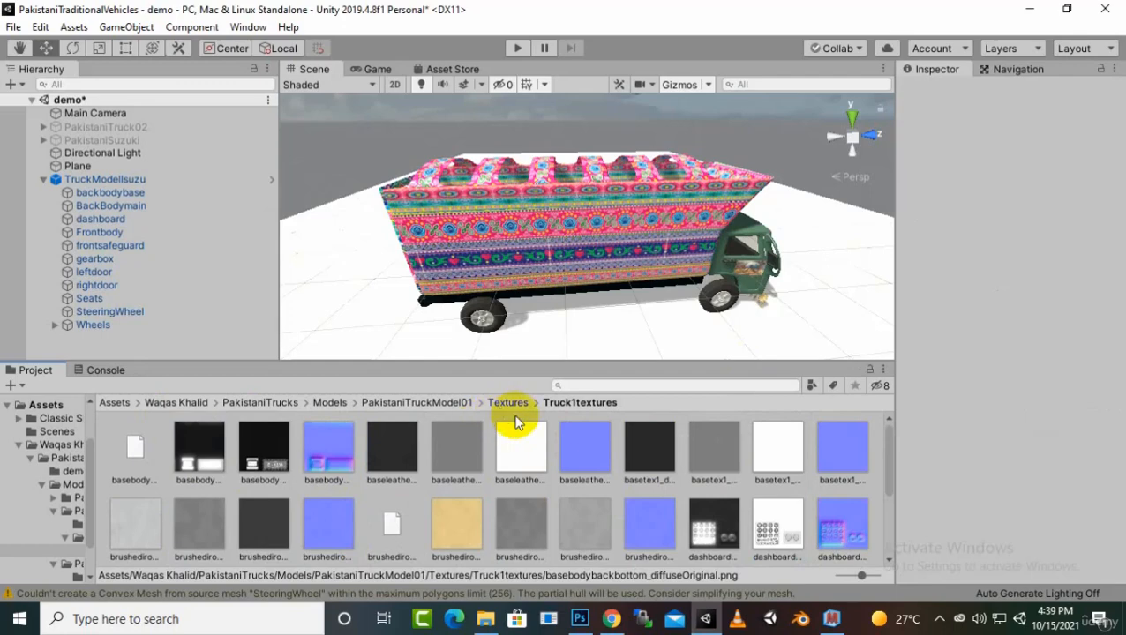
# - Select the truck's BackBodymain part and examine the map slots of its truckmainbody material
pyautogui.moveTo(588, 312)
pyautogui.mouseDown(button='middle')
pyautogui.moveTo(563, 284)
pyautogui.moveTo(580, 299)
pyautogui.mouseUp(button='middle')
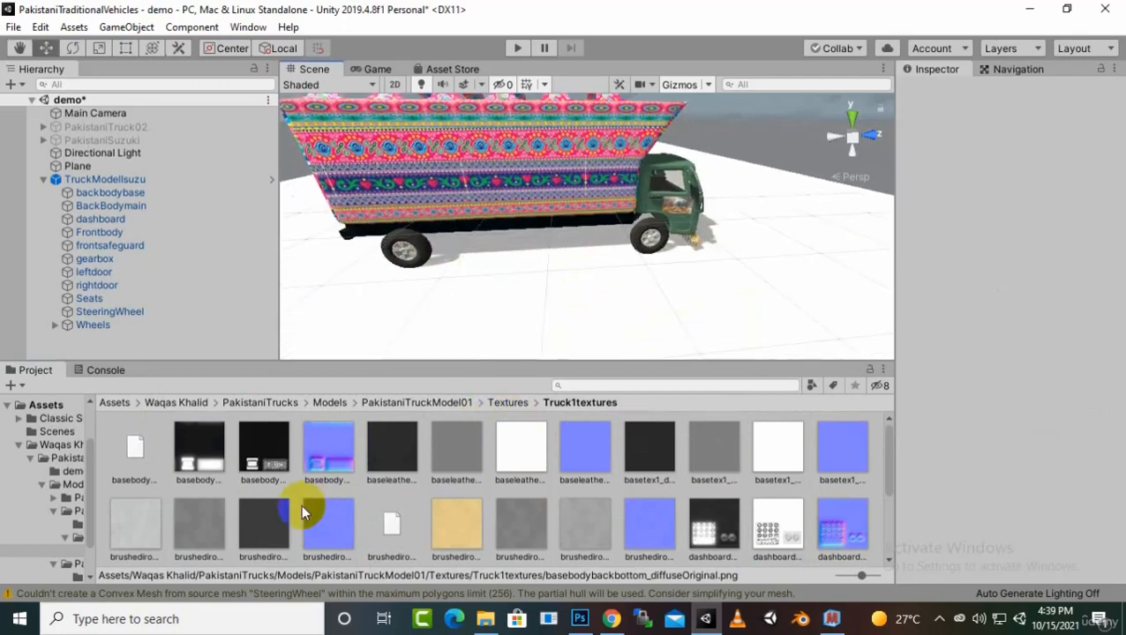
pyautogui.click(572, 174)
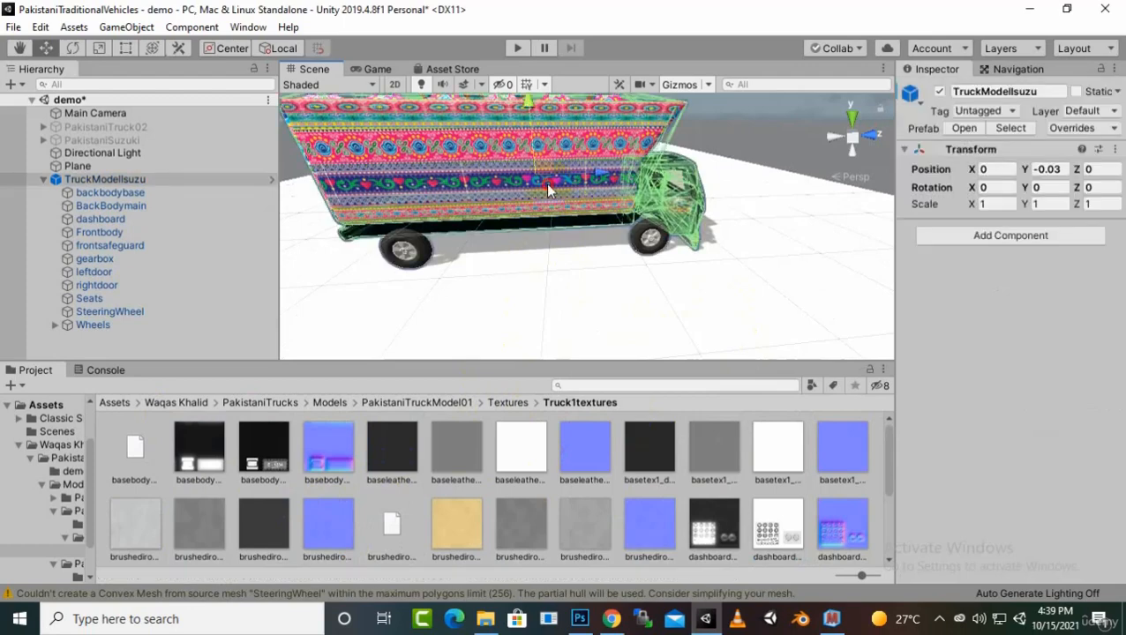
pyautogui.click(547, 184)
pyautogui.moveTo(663, 258); pyautogui.dragTo(699, 285, button='middle')
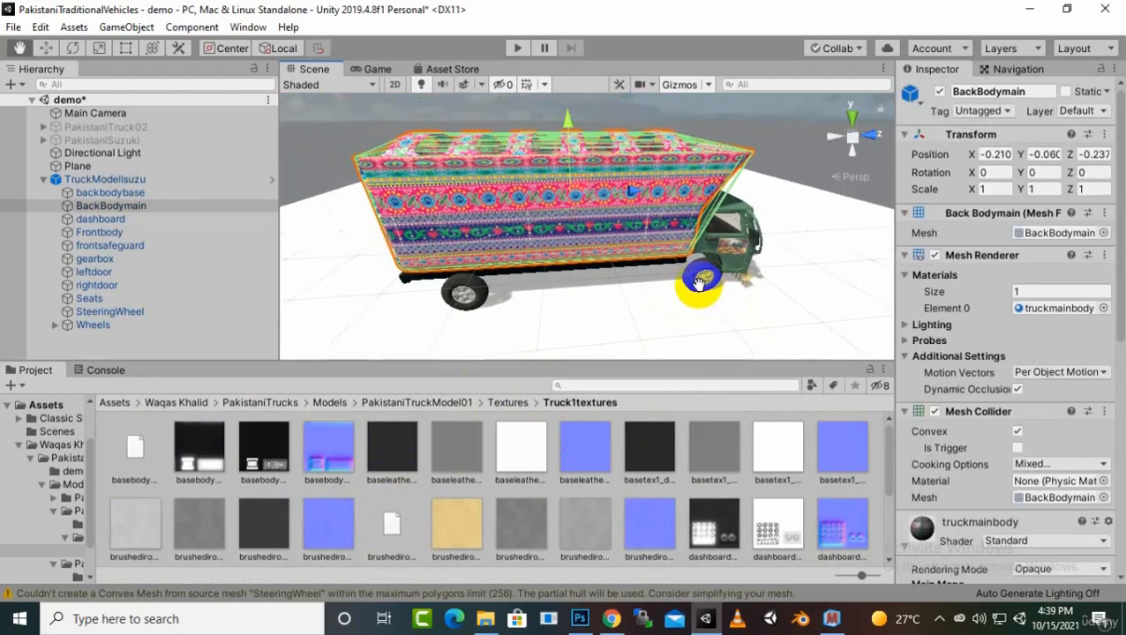
pyautogui.scroll(2, 642, 282)
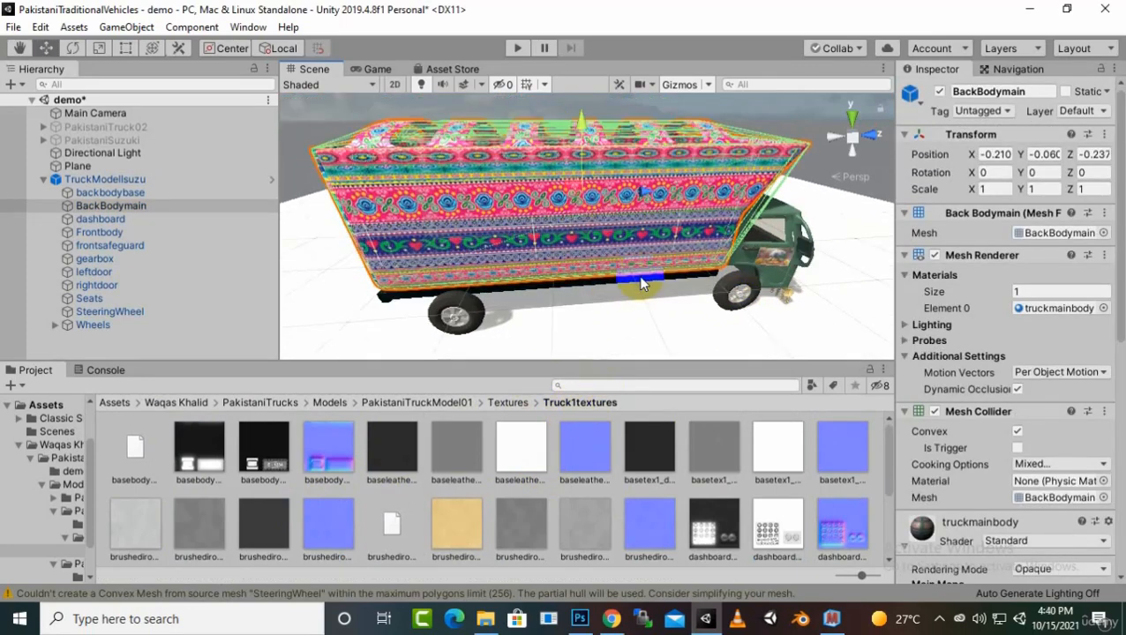
pyautogui.scroll(-10, 936, 441)
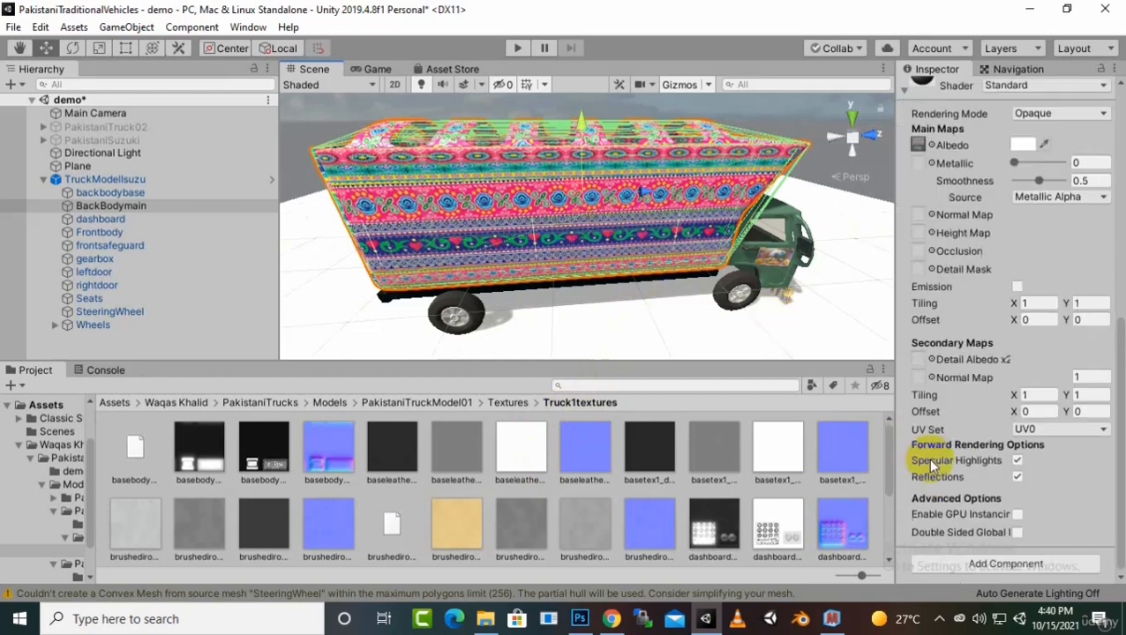
pyautogui.scroll(4, 936, 306)
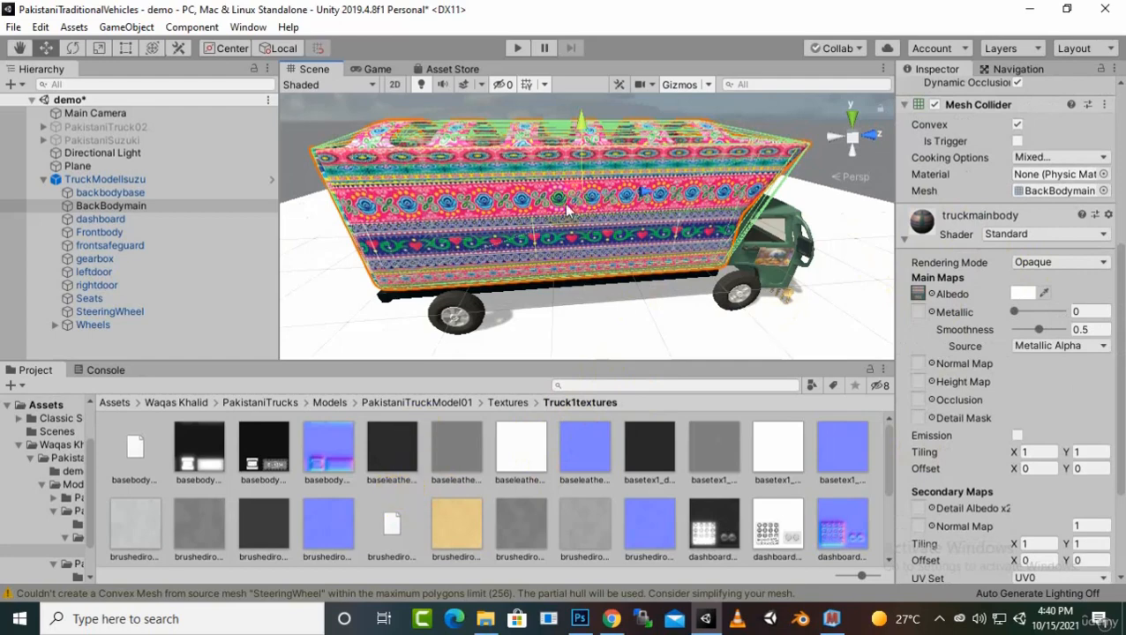
# - Find and inspect the mainbody height, metallic and normal maps in the project's Truck1textures folder
pyautogui.scroll(-2, 336, 446)
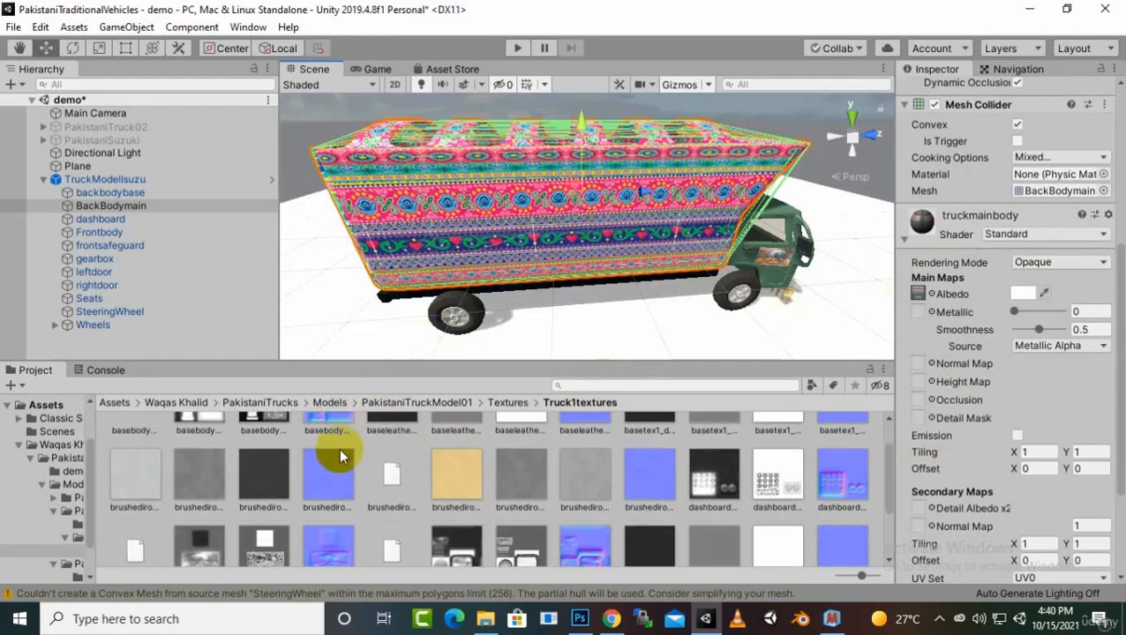
pyautogui.scroll(-3, 339, 448)
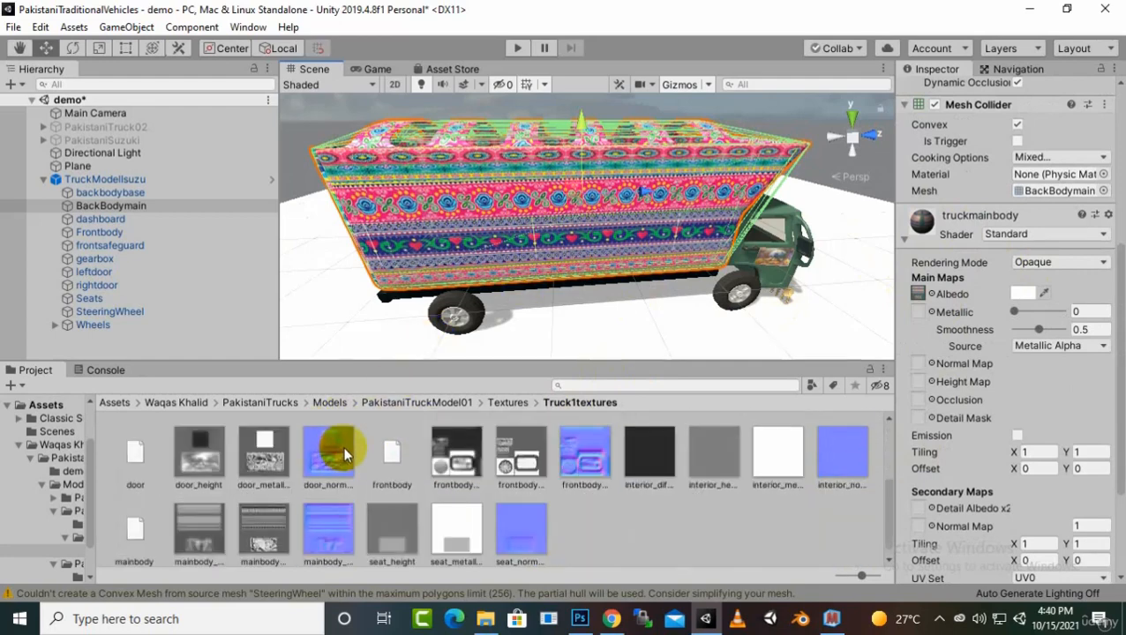
pyautogui.scroll(-1, 500, 527)
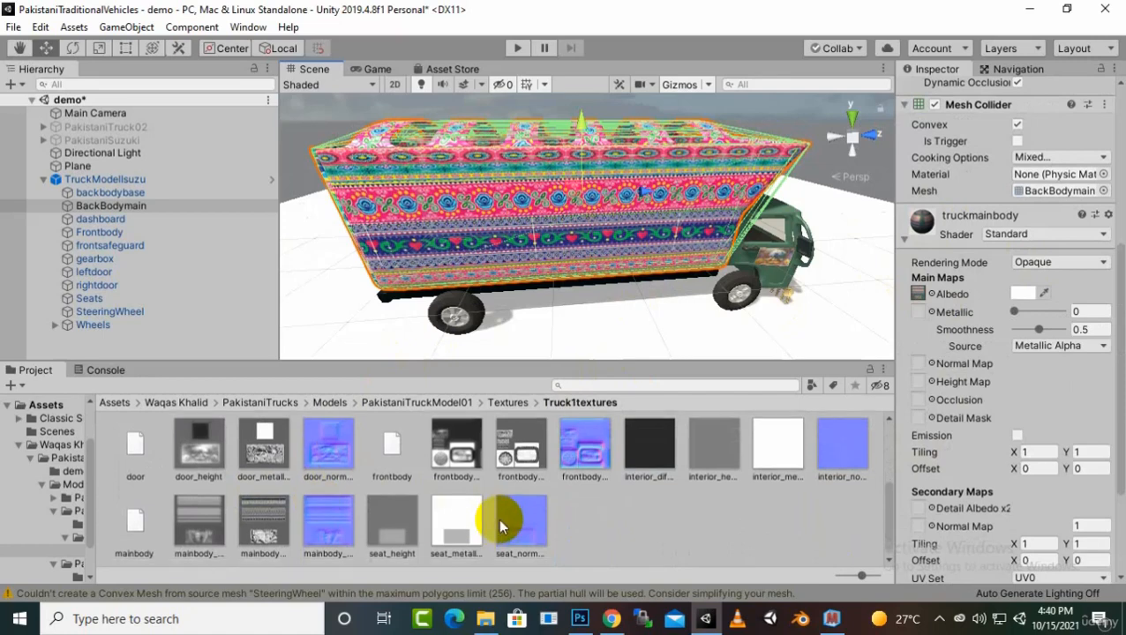
pyautogui.click(198, 537)
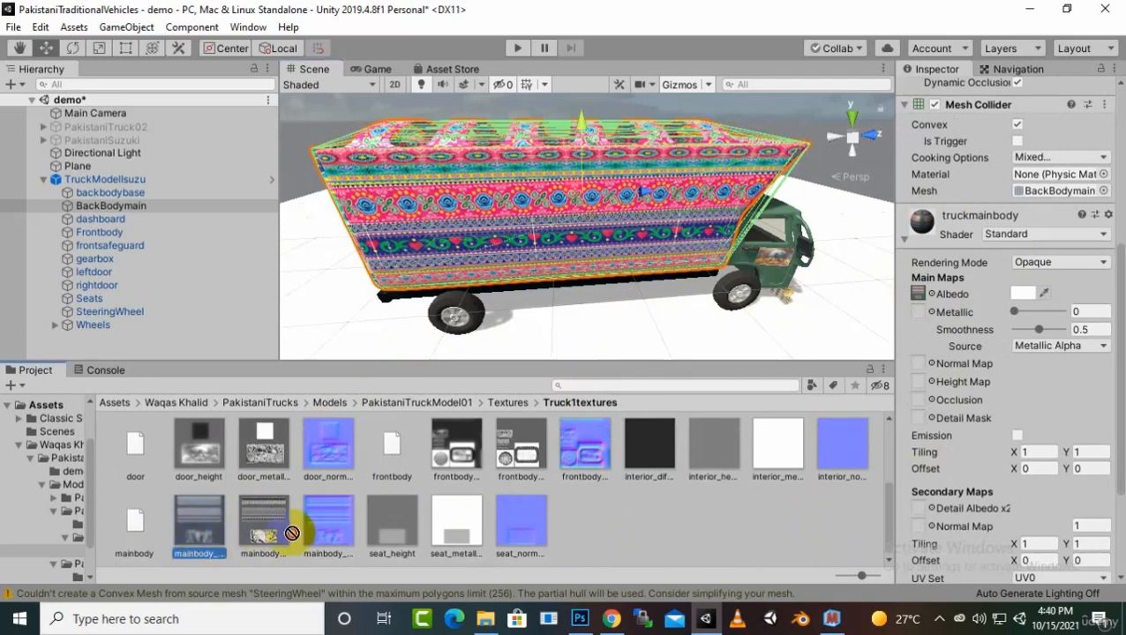
pyautogui.moveTo(292, 533); pyautogui.dragTo(205, 534)
pyautogui.click(198, 544)
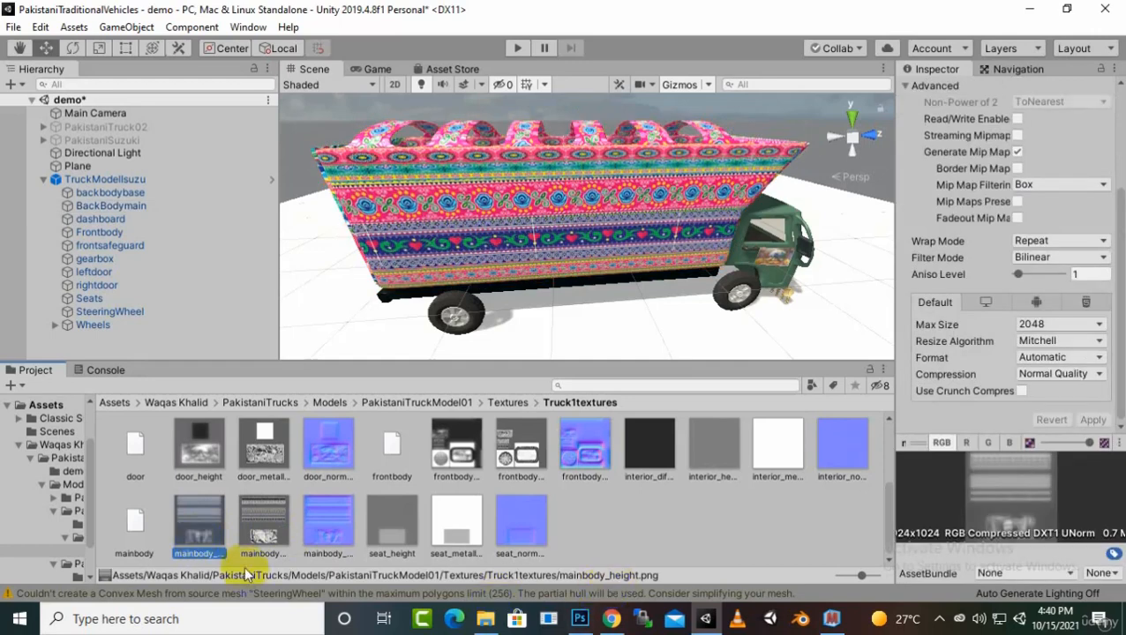
pyautogui.click(252, 536)
pyautogui.click(323, 531)
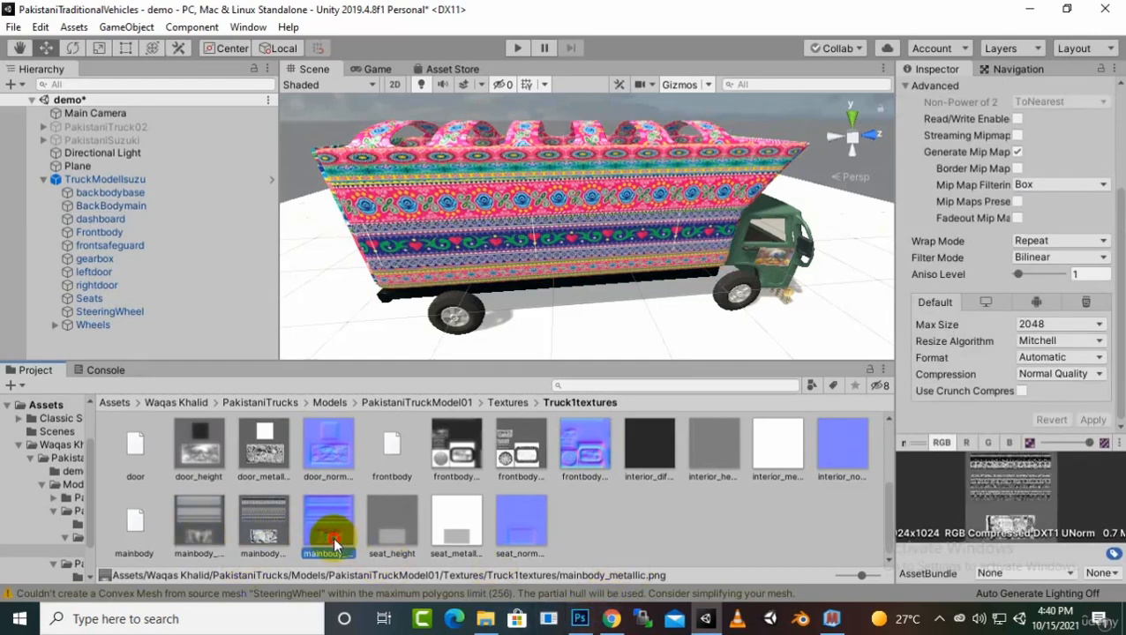
# - Select BackBodymain again and assign the mainbody normal texture as the normal map of its truckmainbody material
pyautogui.click(632, 215)
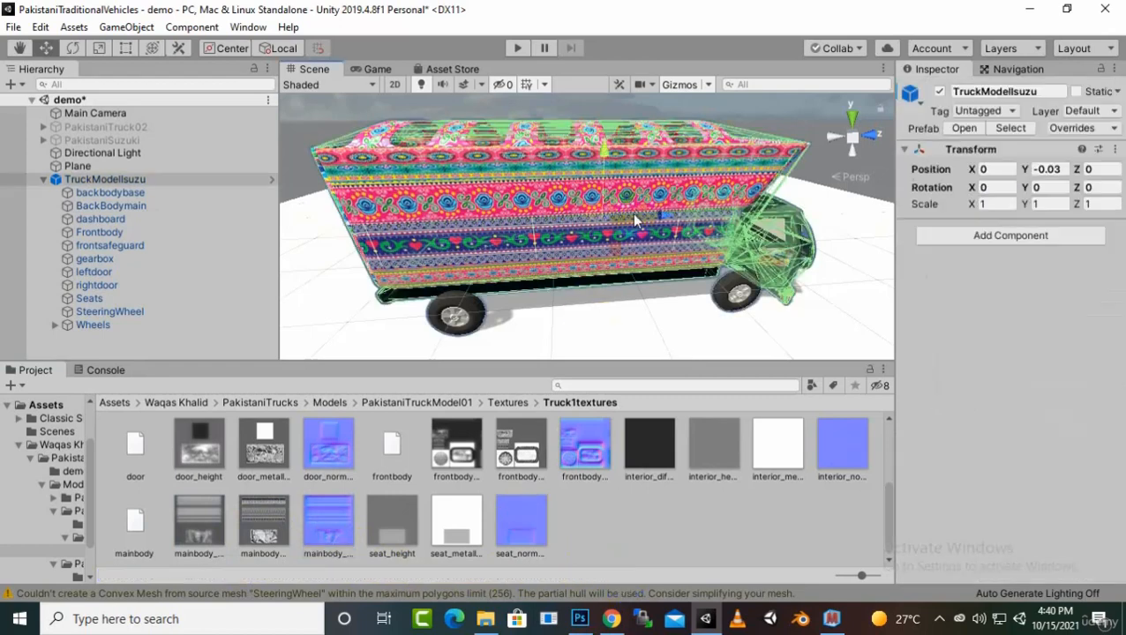
pyautogui.click(640, 236)
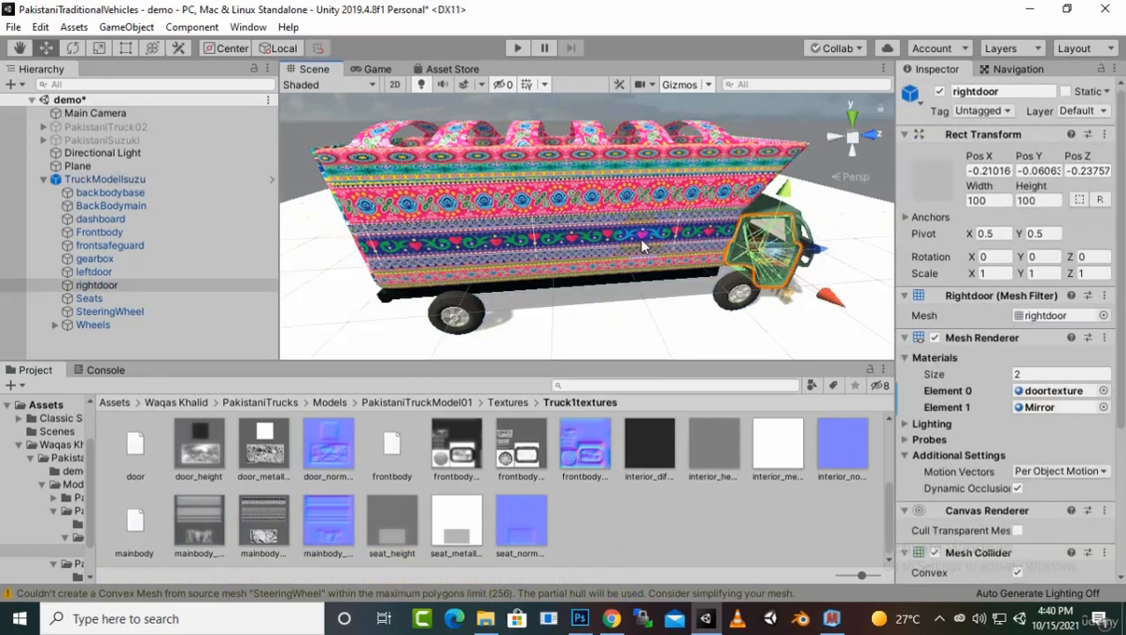
pyautogui.click(639, 236)
pyautogui.scroll(-10, 937, 380)
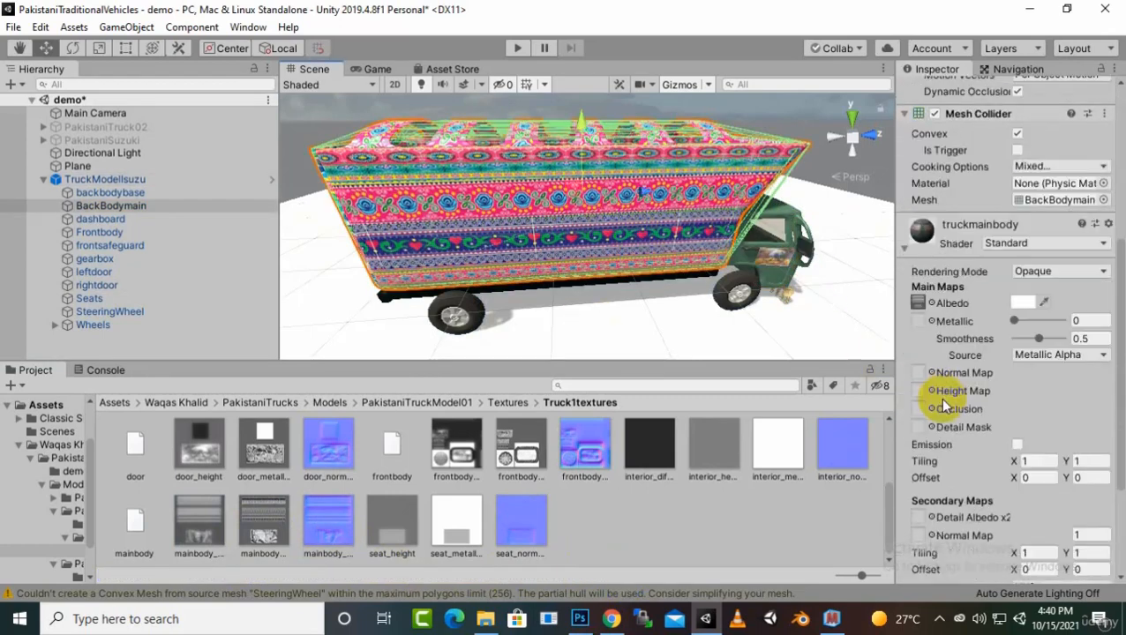
pyautogui.moveTo(332, 521); pyautogui.dragTo(925, 374)
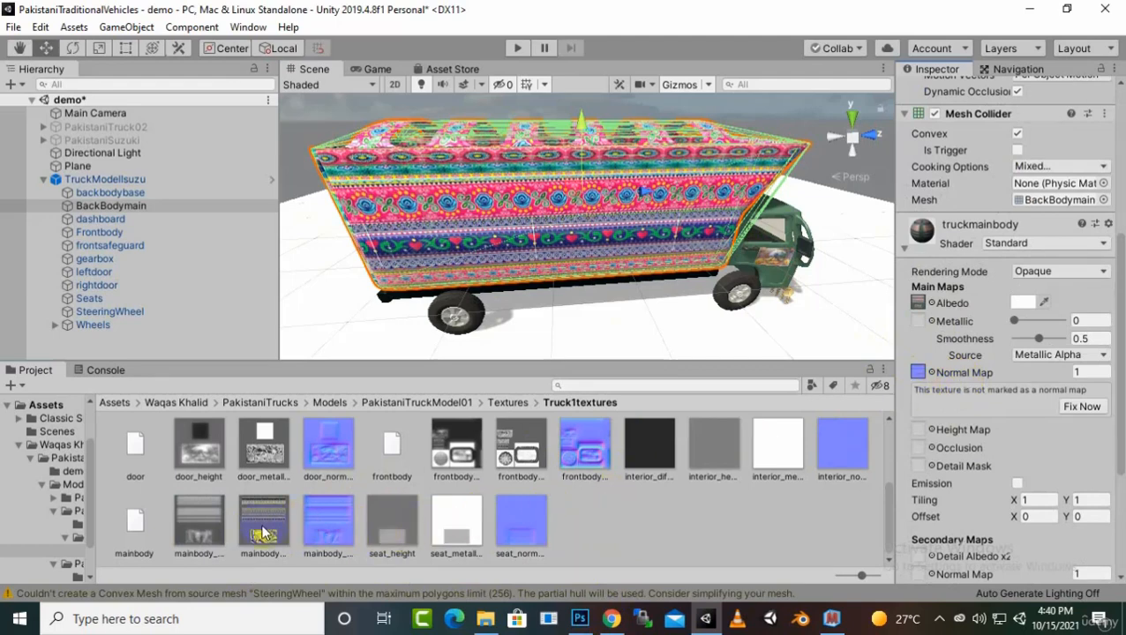
# - Assign the mainbody metallic and mainbody height textures to the truckmainbody material's metallic and height maps
pyautogui.moveTo(254, 533); pyautogui.dragTo(919, 322)
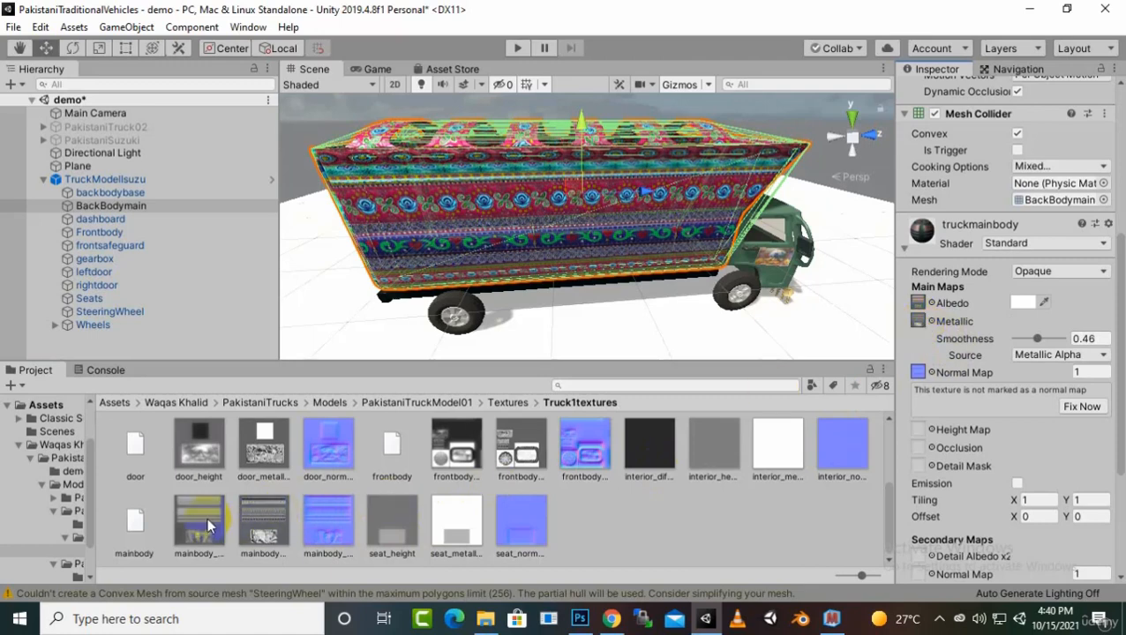
pyautogui.moveTo(210, 526); pyautogui.dragTo(924, 447)
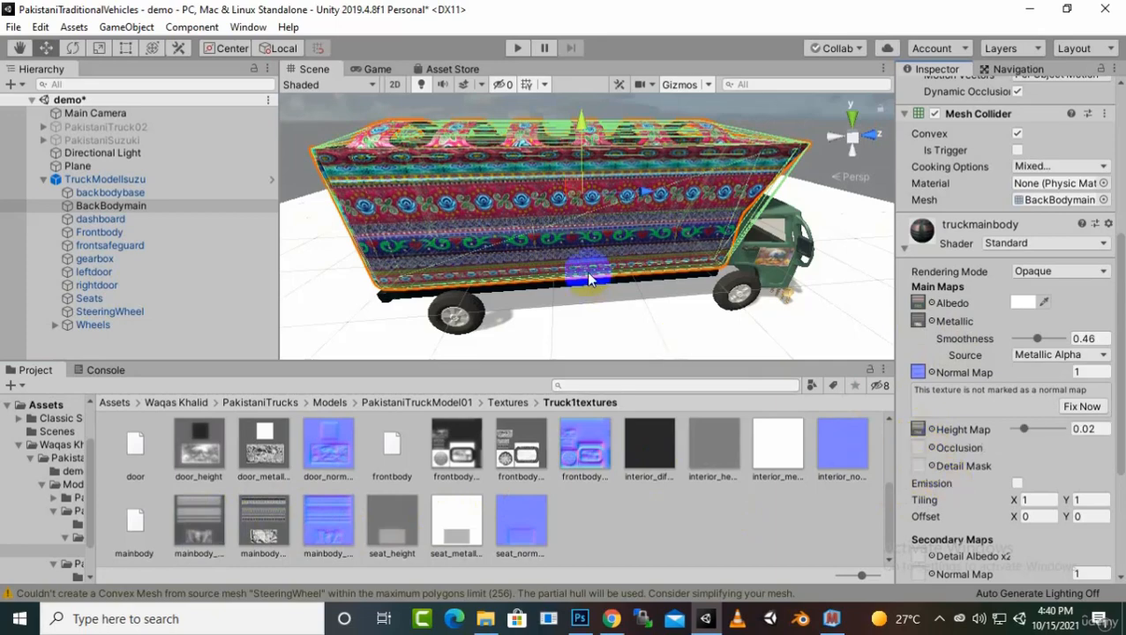
pyautogui.scroll(3, 586, 271)
pyautogui.moveTo(678, 296)
pyautogui.keyDown('alt'); pyautogui.mouseDown()
pyautogui.moveTo(598, 291)
pyautogui.moveTo(586, 312)
pyautogui.moveTo(683, 291)
pyautogui.mouseUp(); pyautogui.keyUp('alt')
pyautogui.keyDown('alt'); pyautogui.moveTo(736, 265); pyautogui.dragTo(666, 213); pyautogui.keyUp('alt')
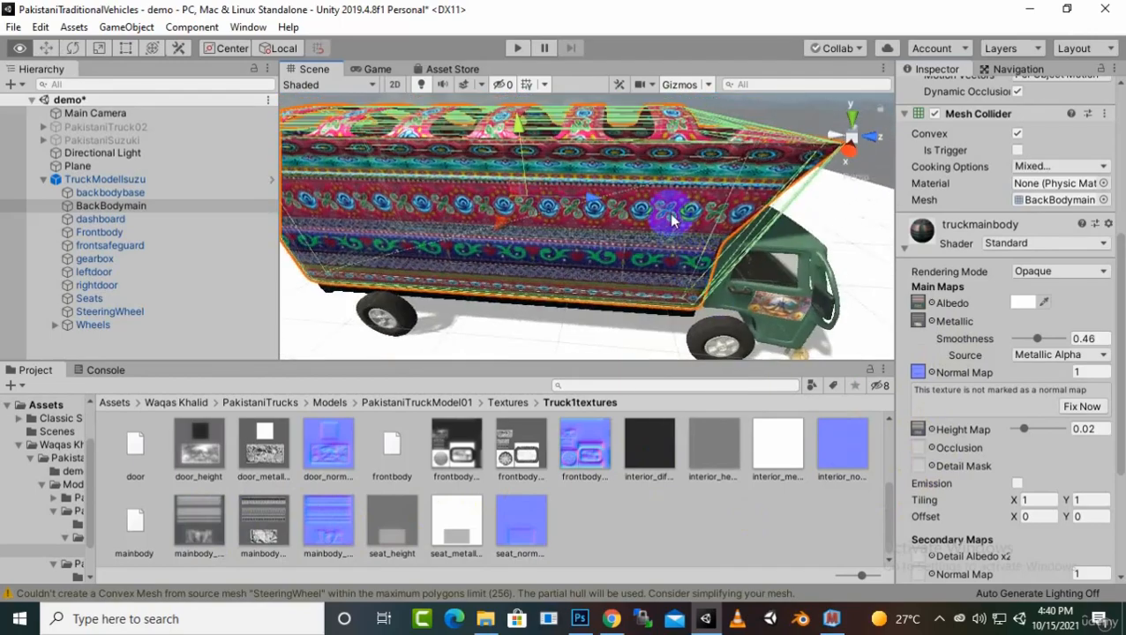
# - Lower the truckmainbody material's smoothness to 0.32 and its height map strength to 0.011
pyautogui.scroll(5, 668, 213)
pyautogui.scroll(-5, 634, 272)
pyautogui.keyDown('alt'); pyautogui.moveTo(634, 282); pyautogui.dragTo(721, 264); pyautogui.keyUp('alt')
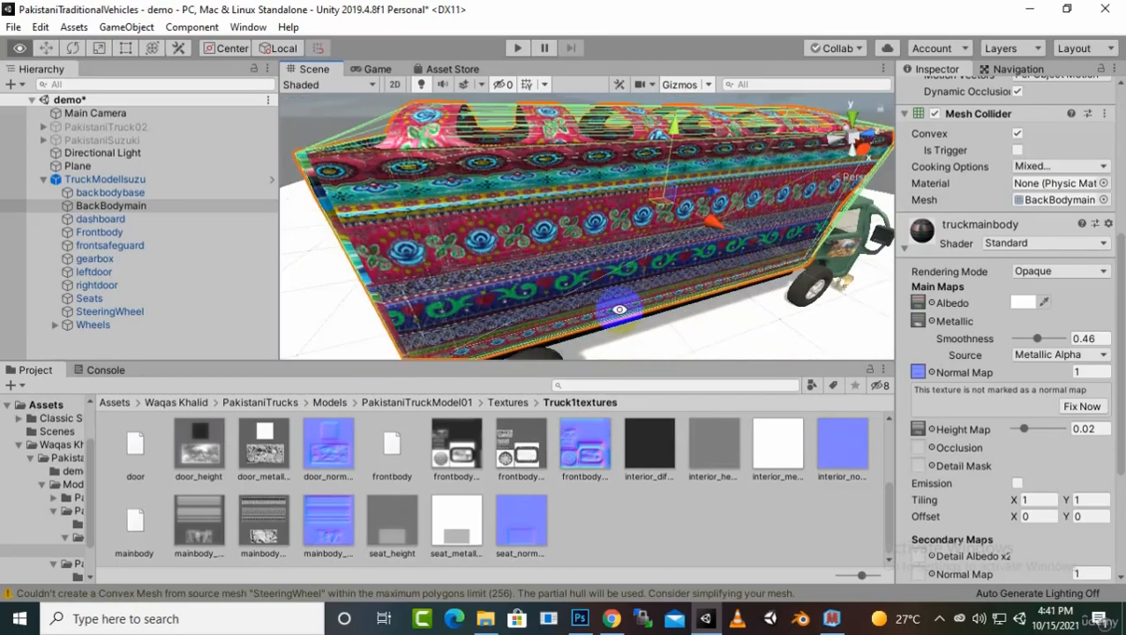
pyautogui.moveTo(619, 309)
pyautogui.keyDown('alt'); pyautogui.mouseDown()
pyautogui.moveTo(811, 306)
pyautogui.moveTo(772, 284)
pyautogui.moveTo(699, 293)
pyautogui.mouseUp(); pyautogui.keyUp('alt')
pyautogui.scroll(5, 774, 281)
pyautogui.keyDown('alt'); pyautogui.moveTo(686, 288); pyautogui.dragTo(686, 293); pyautogui.keyUp('alt')
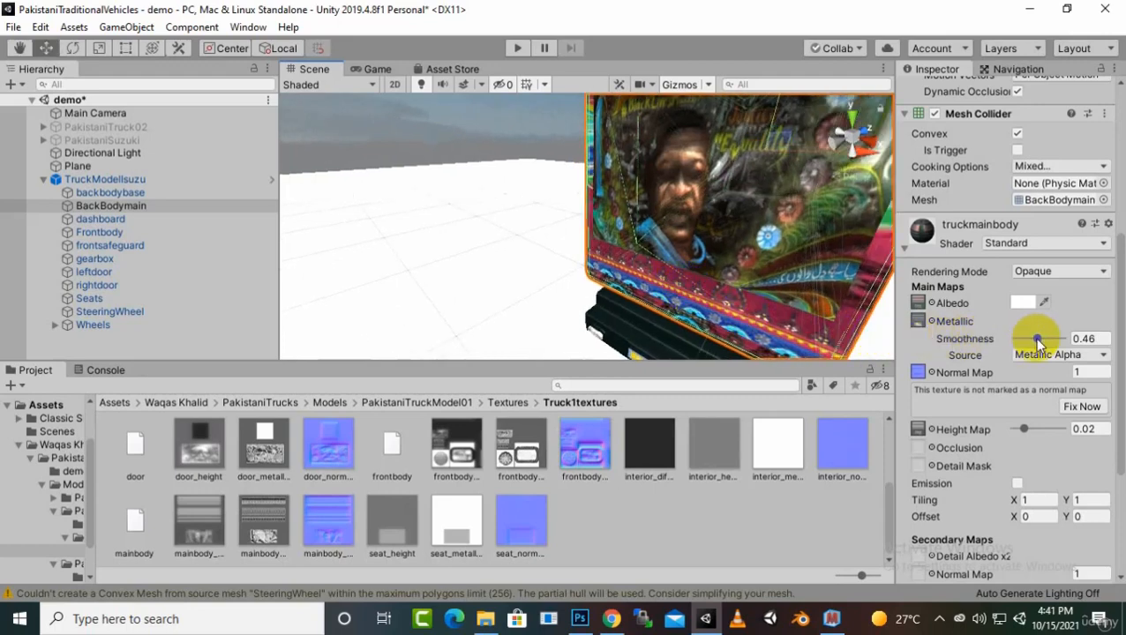
pyautogui.moveTo(1032, 339)
pyautogui.mouseDown()
pyautogui.moveTo(1003, 346)
pyautogui.moveTo(1068, 338)
pyautogui.moveTo(1023, 340)
pyautogui.mouseUp()
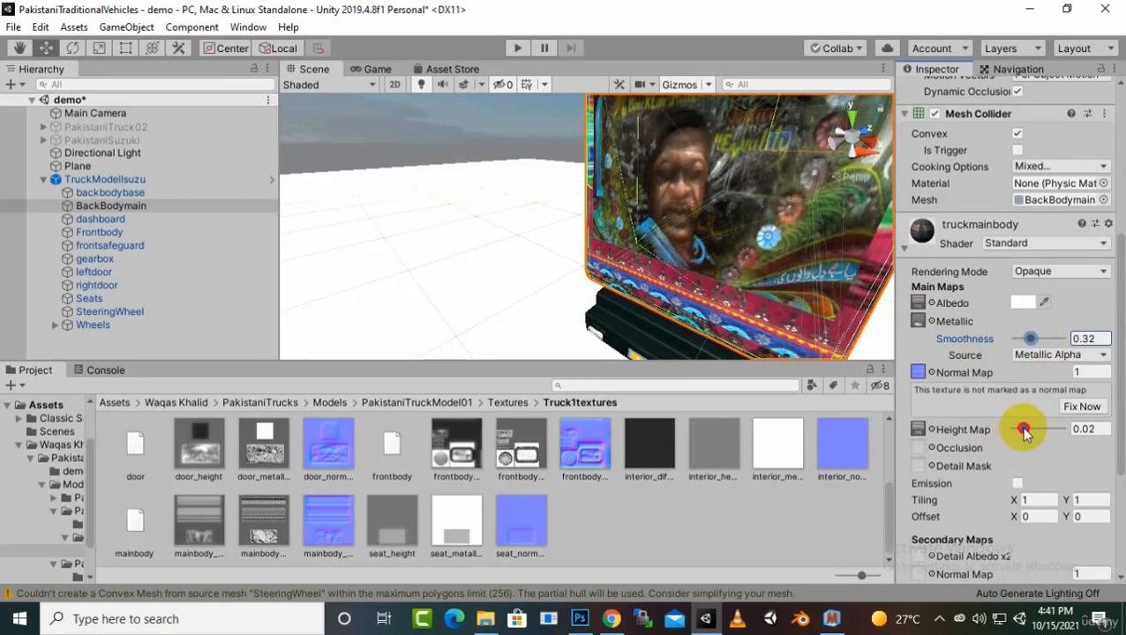
pyautogui.moveTo(1021, 429)
pyautogui.mouseDown()
pyautogui.moveTo(975, 430)
pyautogui.moveTo(1068, 434)
pyautogui.moveTo(1021, 441)
pyautogui.mouseUp()
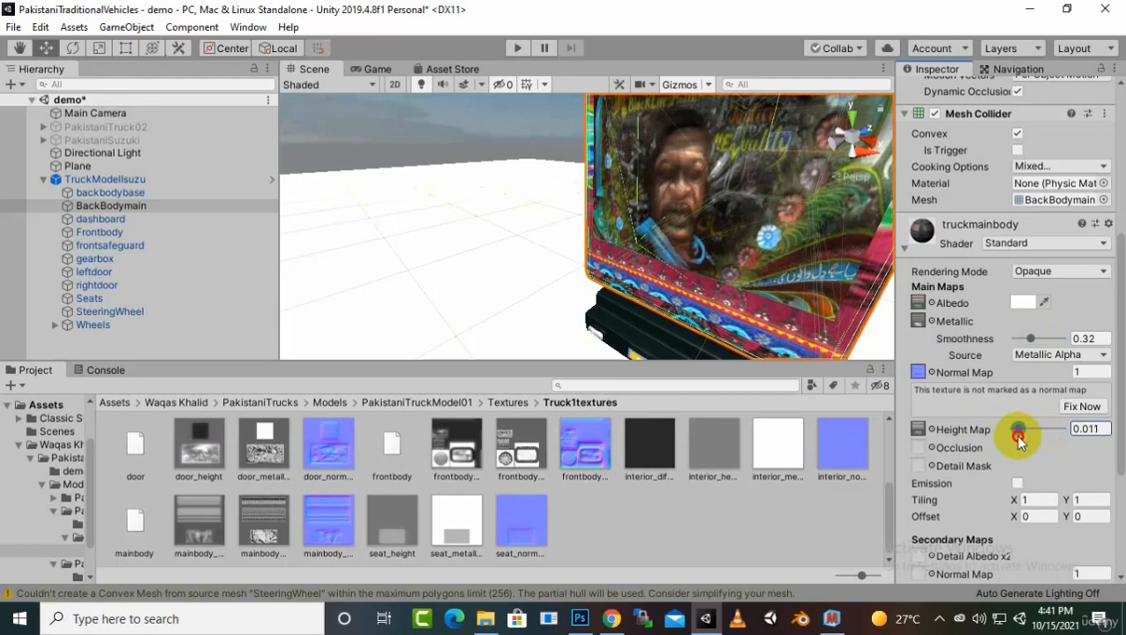
# - Set the truckmainbody normal map strength to 0 and check the effect on the truck's painted rear panel
pyautogui.click(1086, 372)
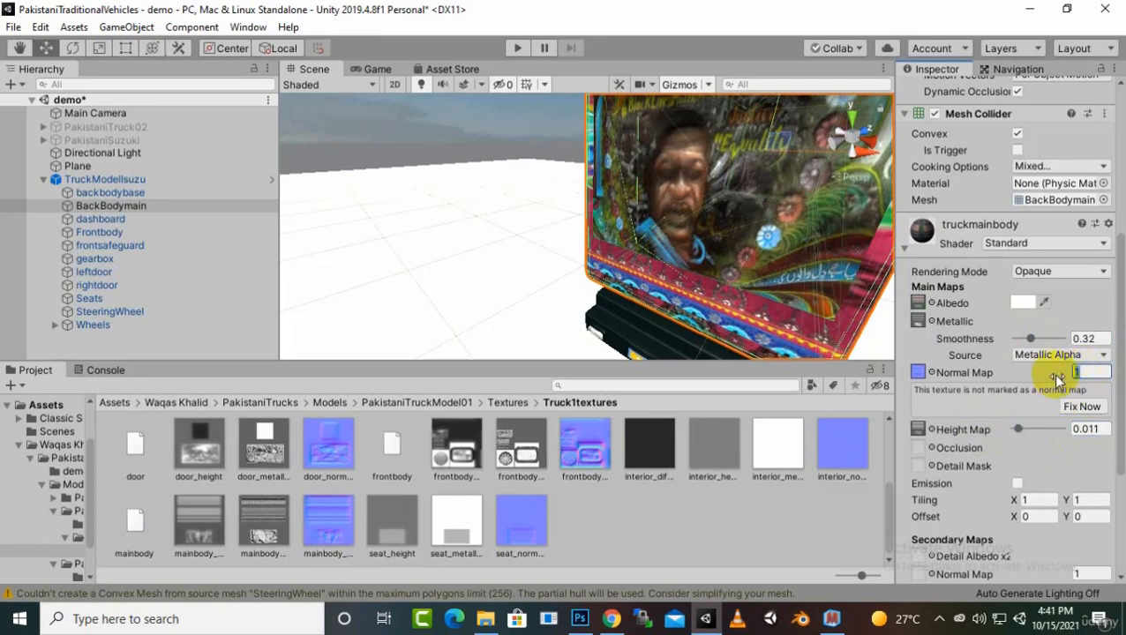
pyautogui.write('0')
pyautogui.moveTo(669, 251); pyautogui.dragTo(604, 301, button='middle')
pyautogui.scroll(5, 713, 294)
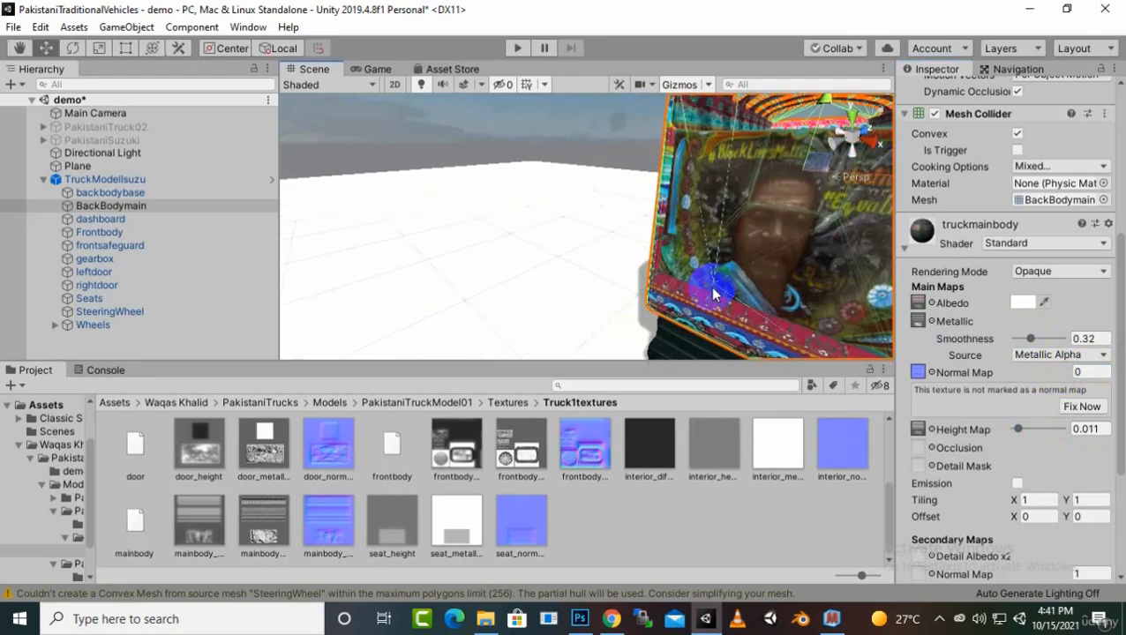
# - Raise the height map strength to its 0.08 maximum and fix the mainbody normal texture's import type as a normal map
pyautogui.click(1068, 429)
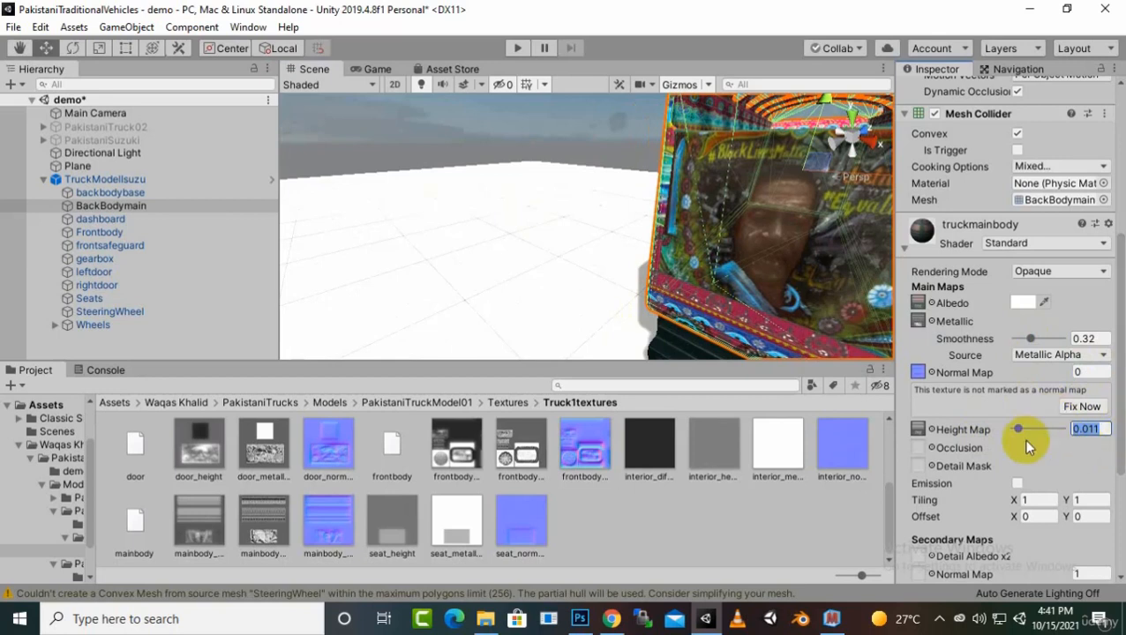
pyautogui.moveTo(1017, 430); pyautogui.dragTo(1080, 439)
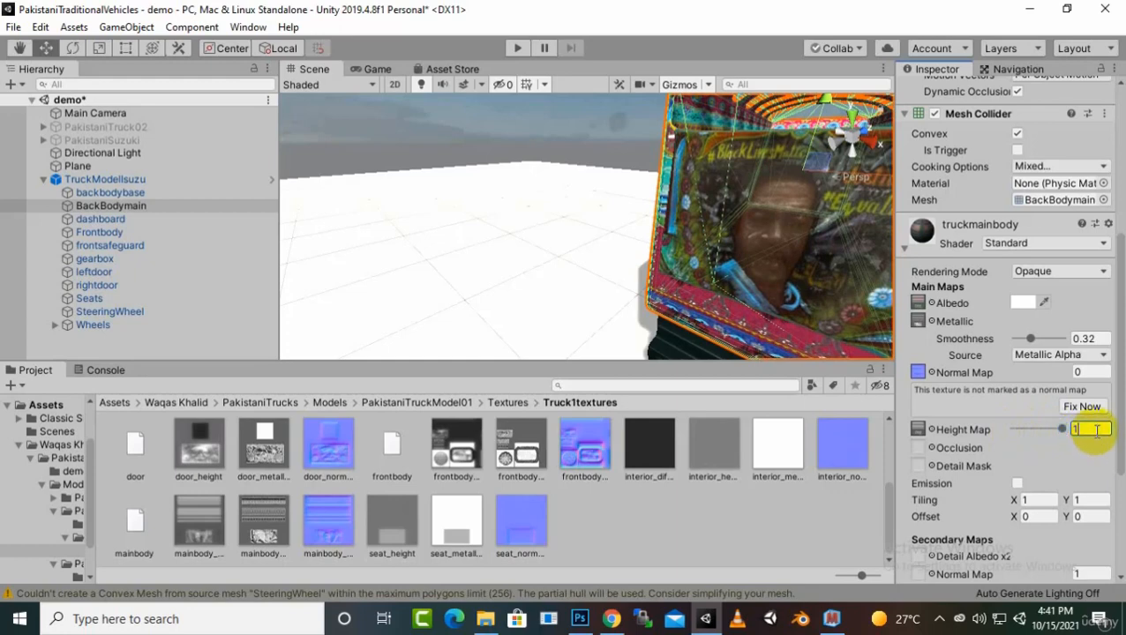
pyautogui.click(1089, 431)
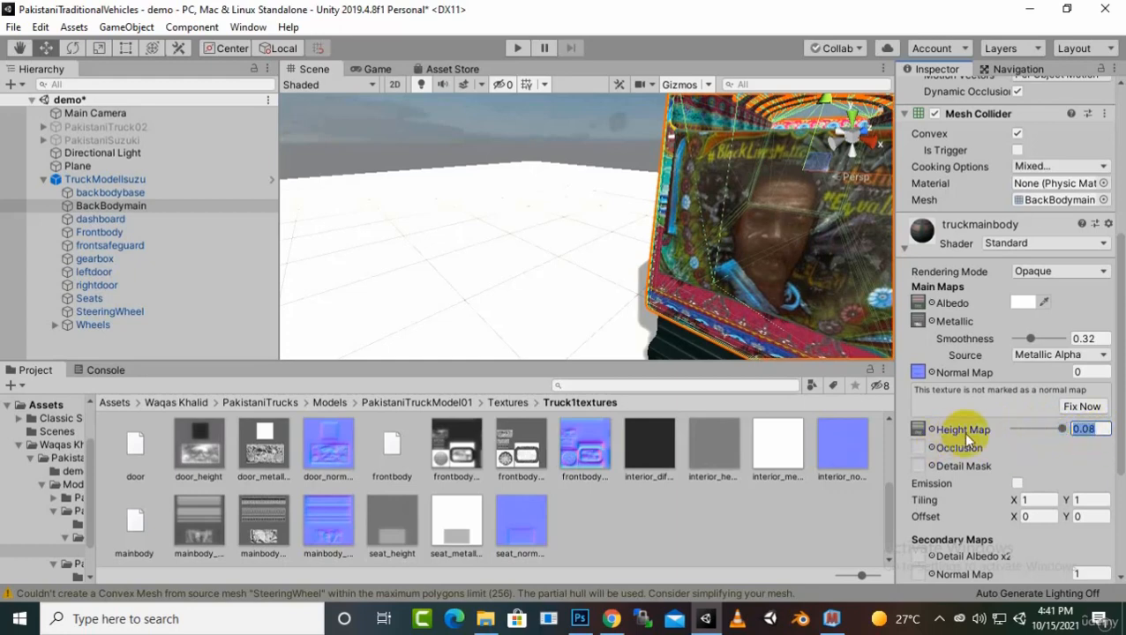
pyautogui.click(1086, 407)
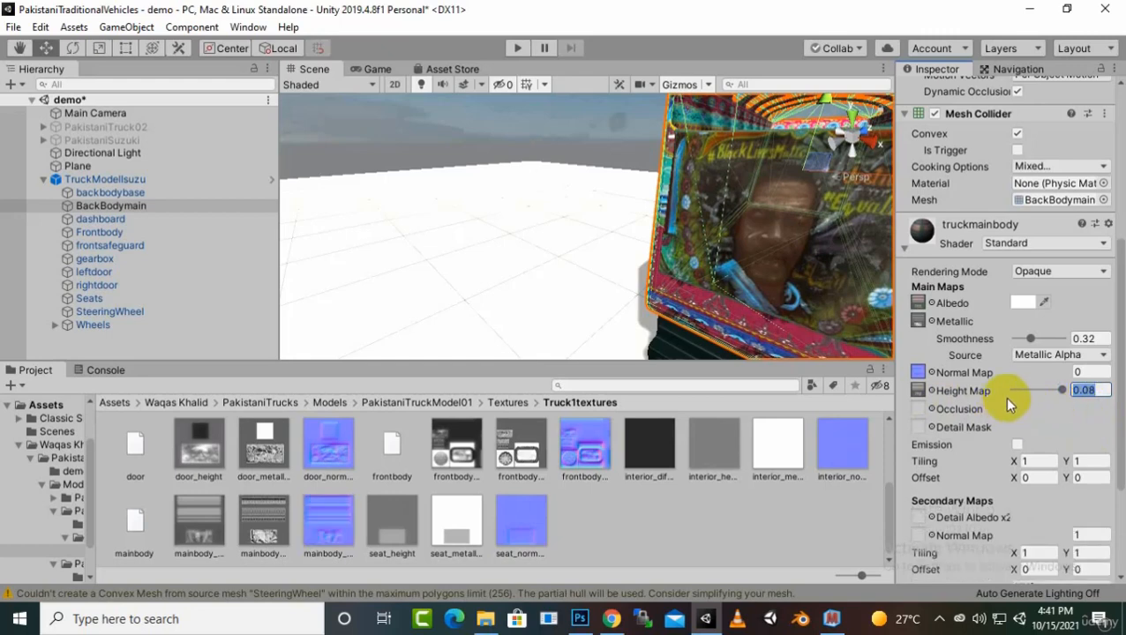
# - Try different normal map strengths on the truckmainbody material and set the value to 1
pyautogui.moveTo(693, 272); pyautogui.dragTo(608, 284, button='middle')
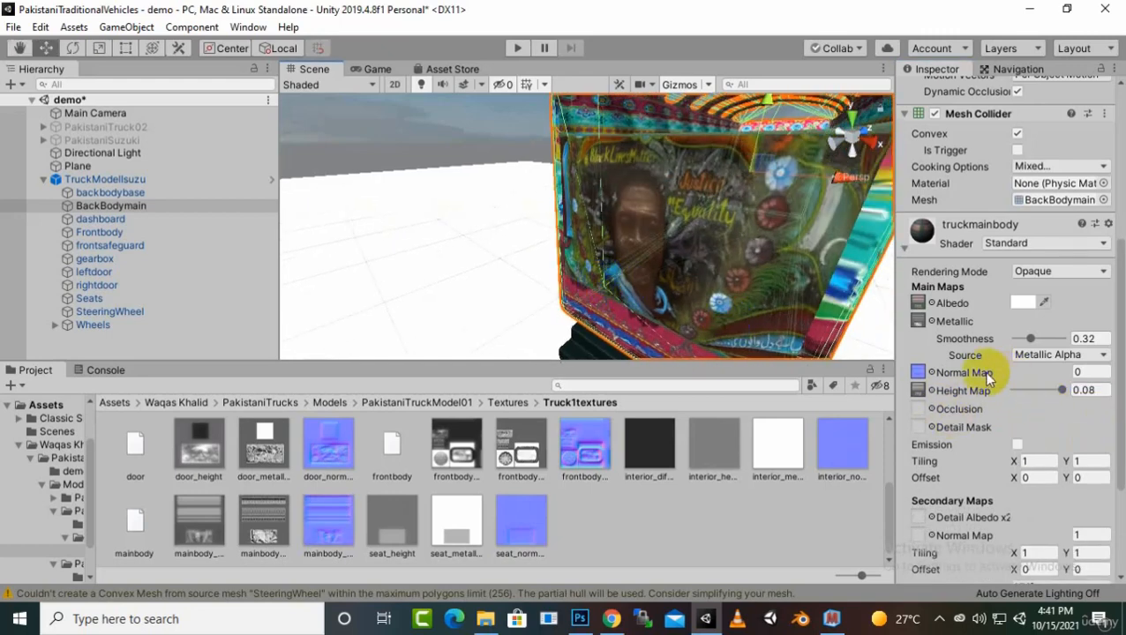
pyautogui.click(1070, 373)
pyautogui.write('4.05')
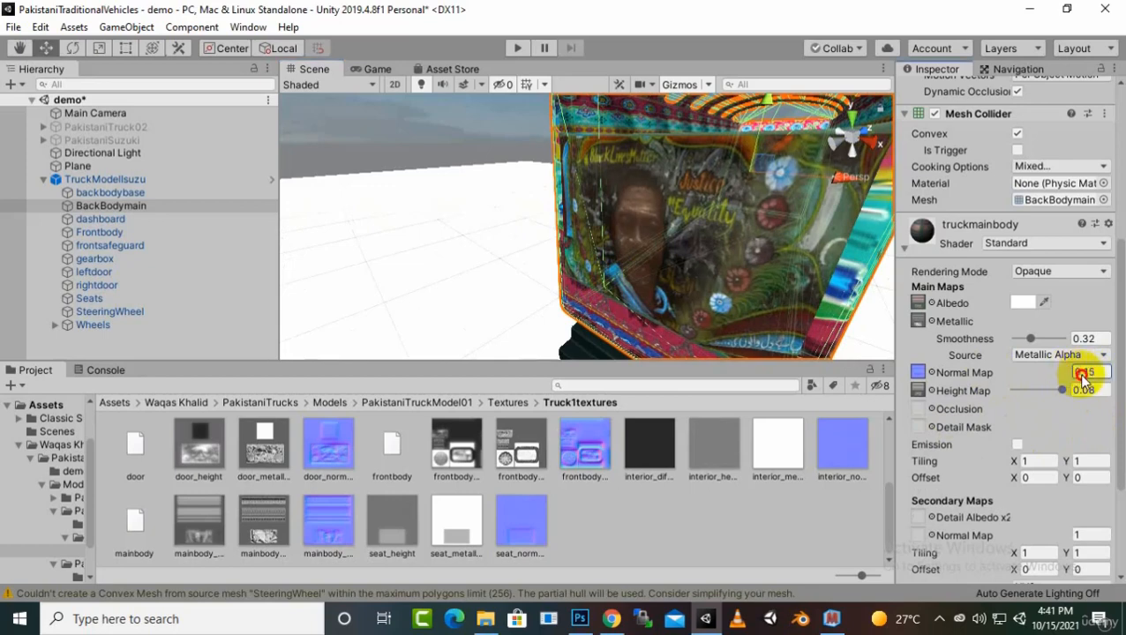
pyautogui.moveTo(56, 382); pyautogui.dragTo(1102, 375)
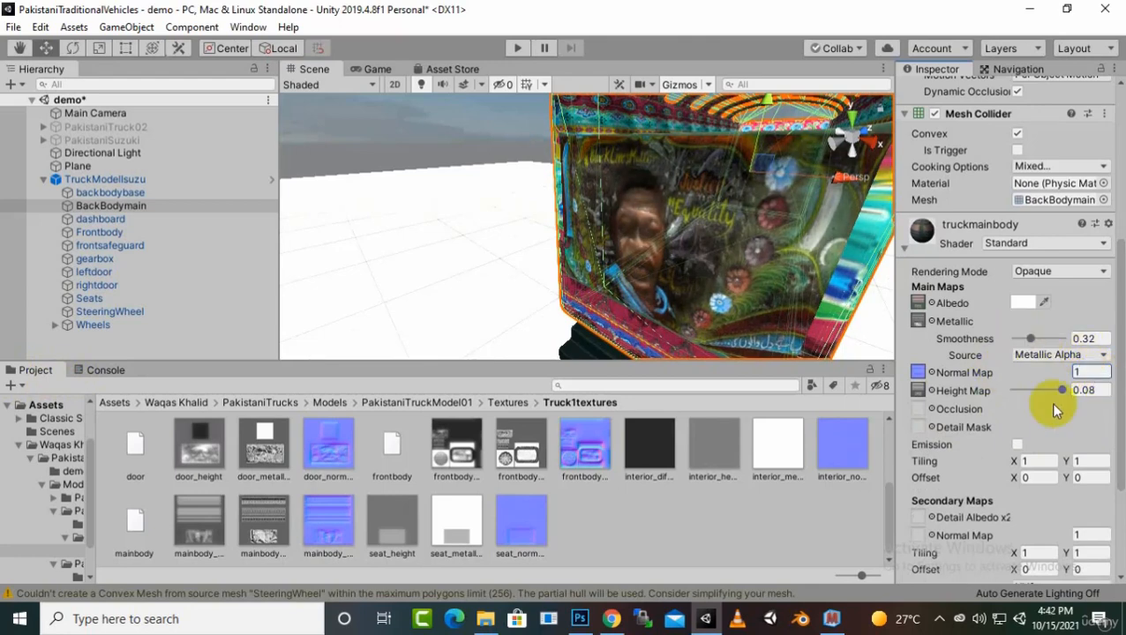
# - Set the truckmainbody height map strength to 0.02 and check the truck's rear panel
pyautogui.click(1071, 394)
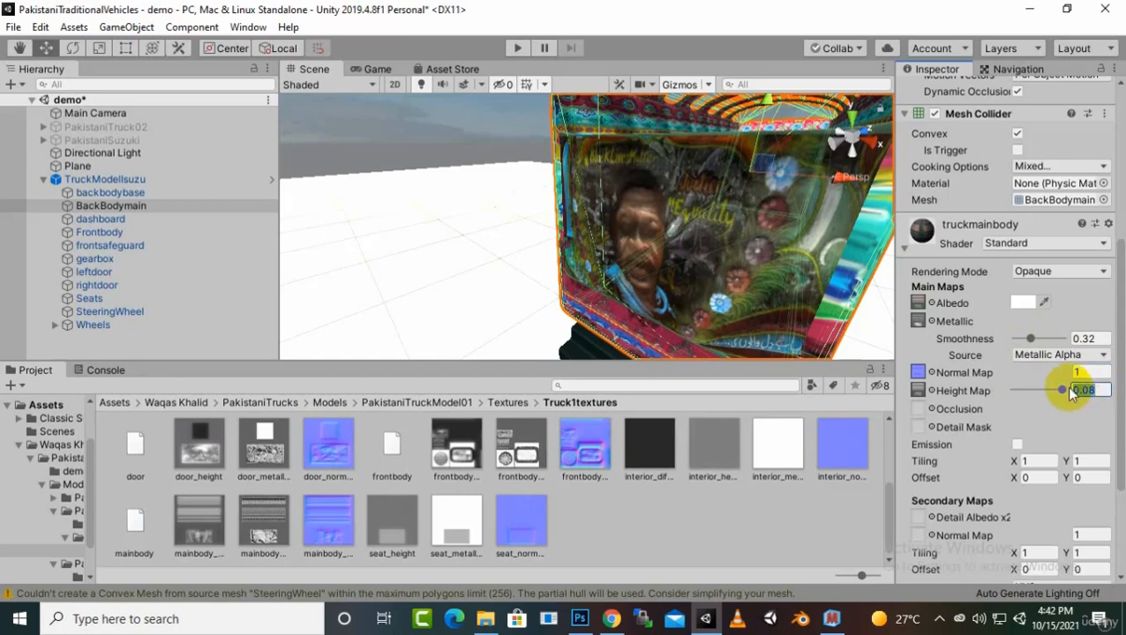
pyautogui.moveTo(1064, 393); pyautogui.dragTo(1031, 403)
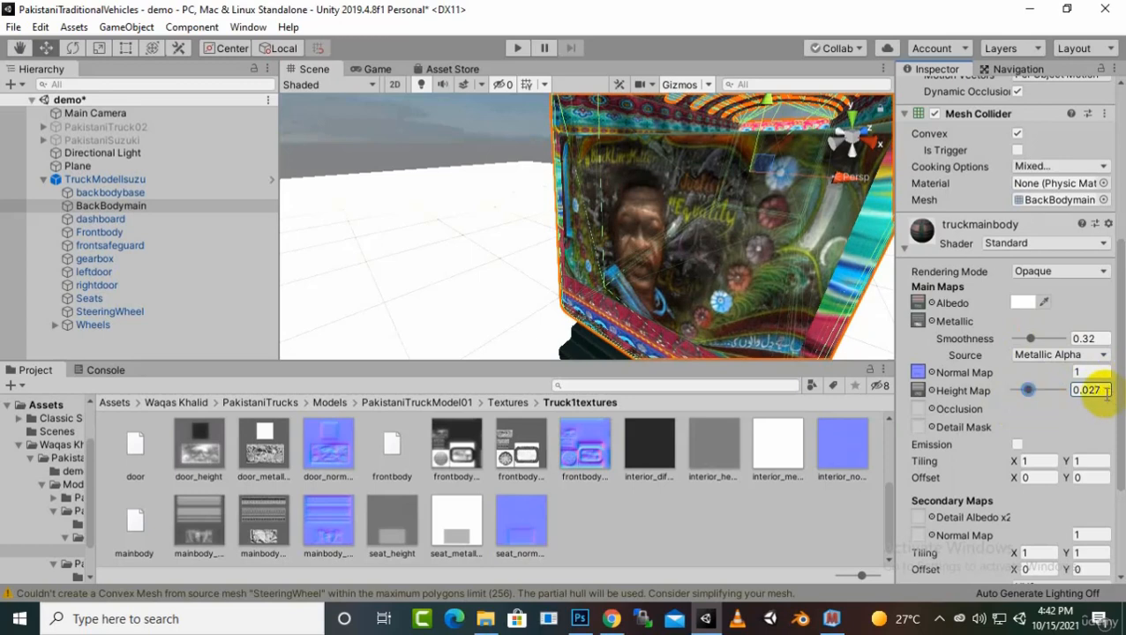
pyautogui.write('0')
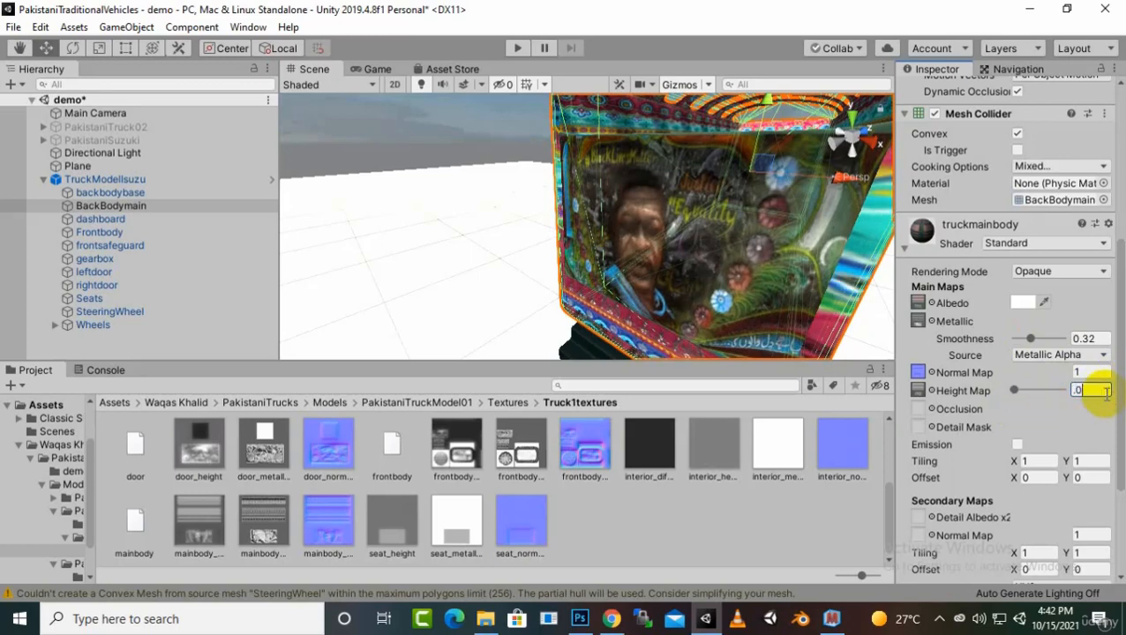
pyautogui.write('2')
pyautogui.scroll(-5, 733, 264)
pyautogui.moveTo(725, 295); pyautogui.dragTo(825, 305, button='middle')
pyautogui.scroll(3, 755, 280)
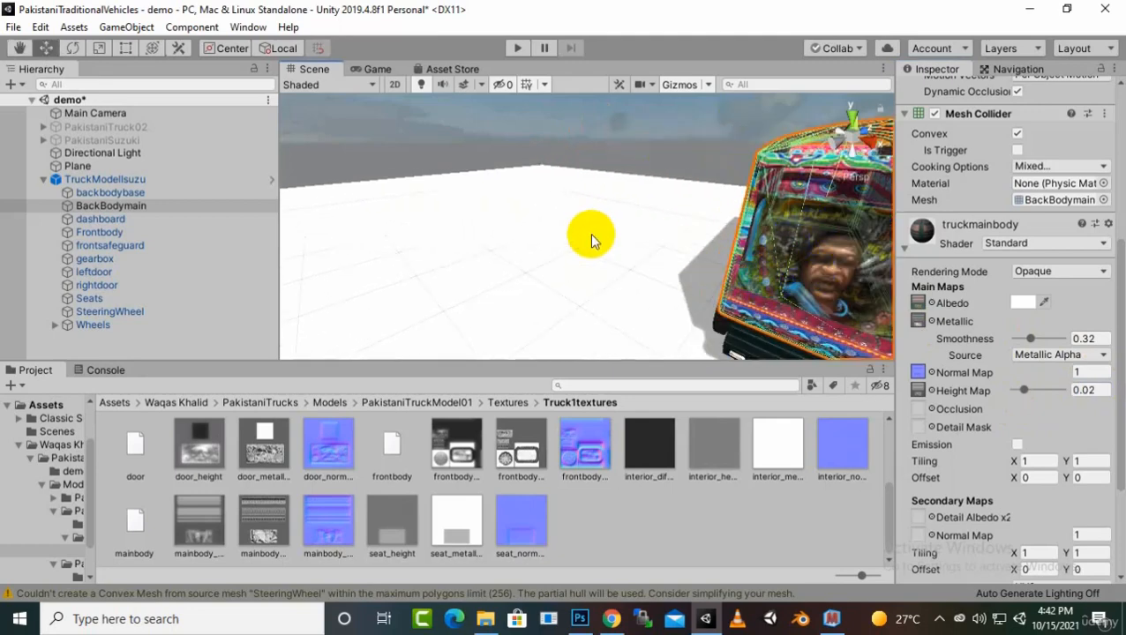
# - Remove the metallic texture from the truckmainbody material by choosing None as its metallic map
pyautogui.scroll(-2, 592, 234)
pyautogui.moveTo(621, 242); pyautogui.dragTo(434, 204, button='middle')
pyautogui.scroll(4, 434, 204)
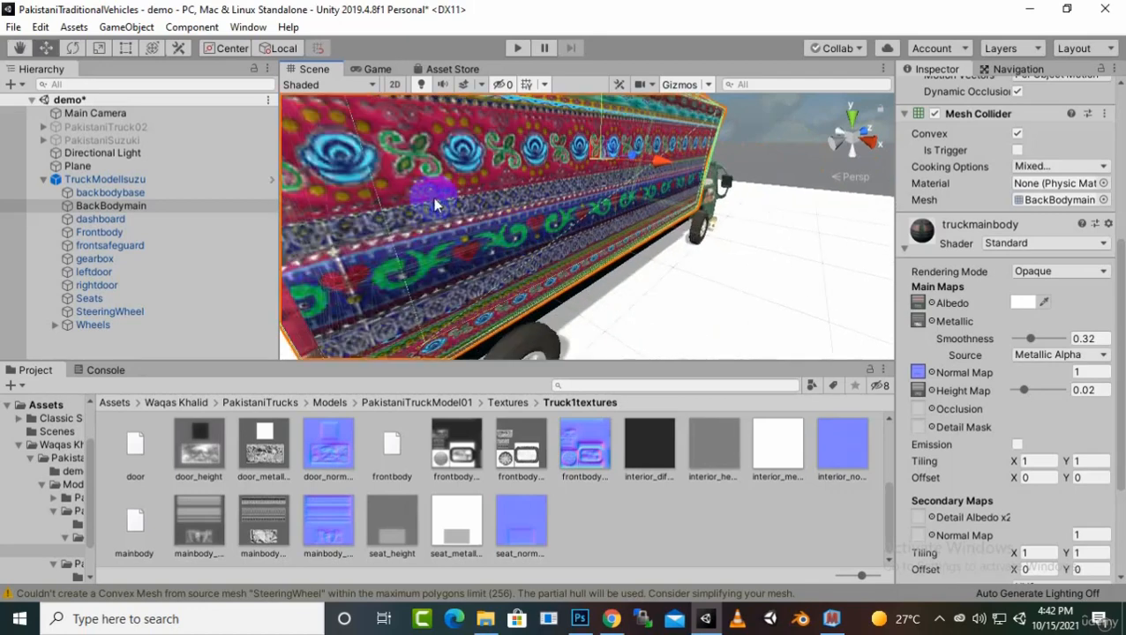
pyautogui.moveTo(634, 286); pyautogui.dragTo(648, 286, button='middle')
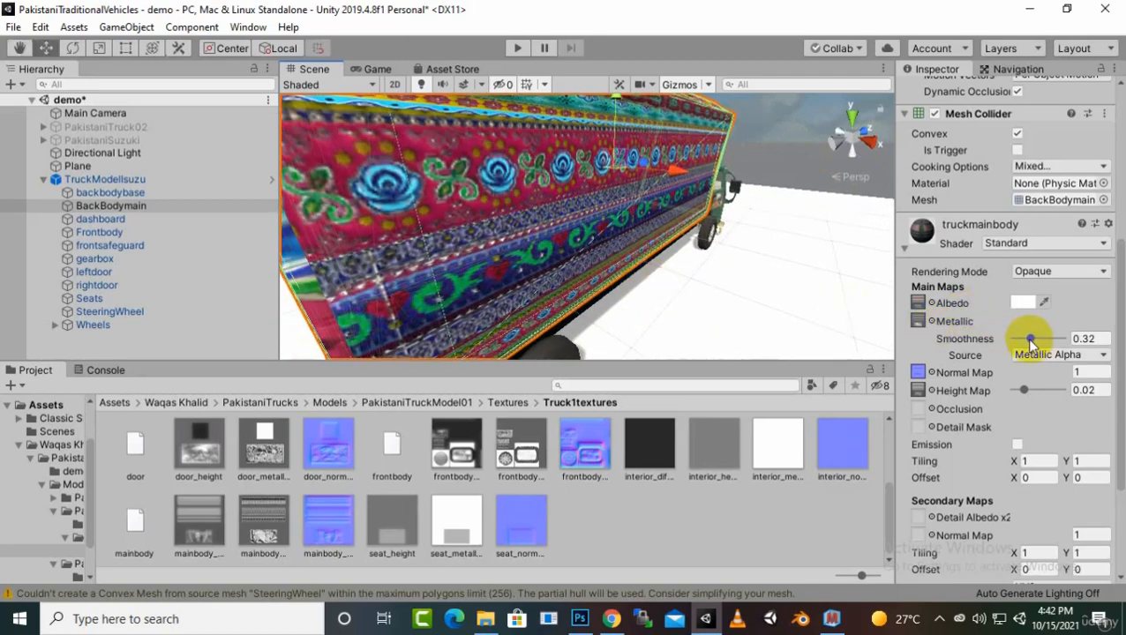
pyautogui.click(919, 321)
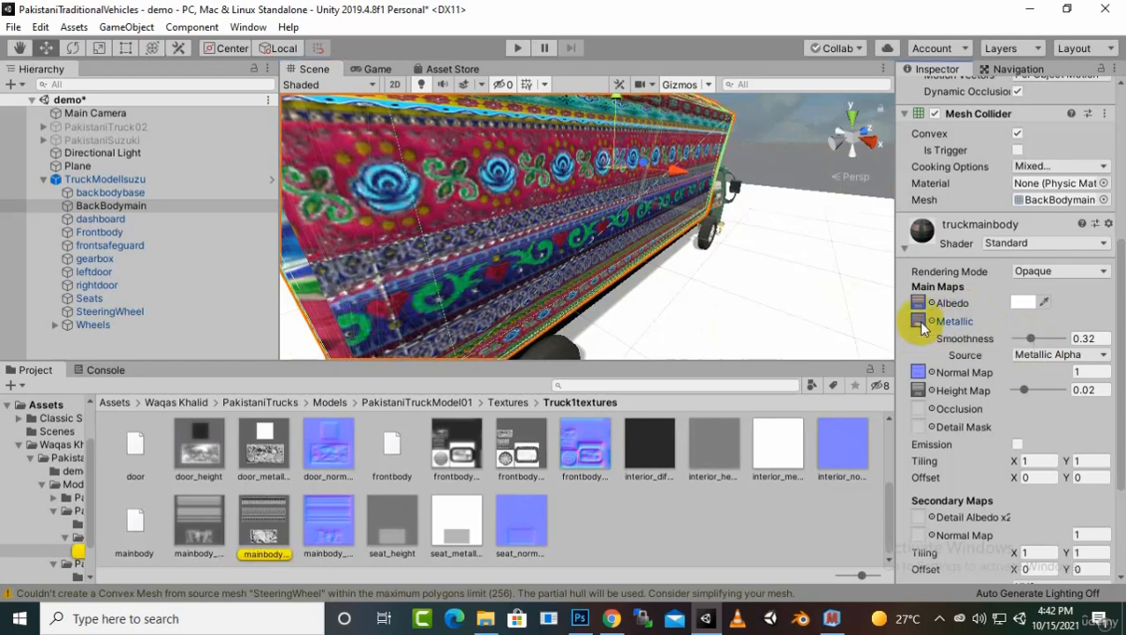
pyautogui.click(920, 321)
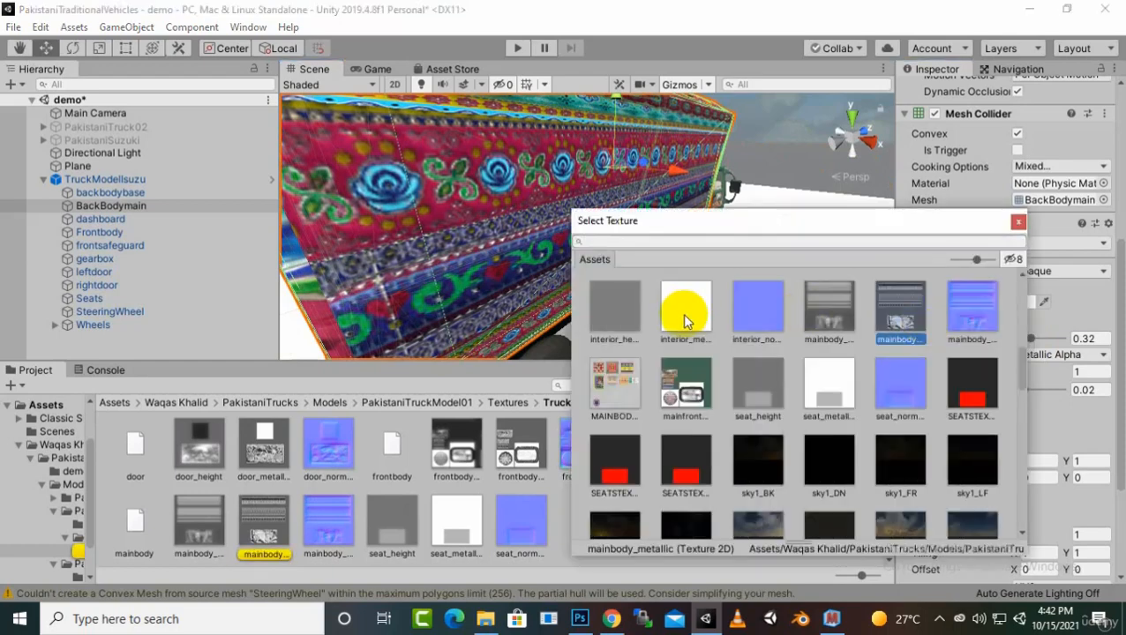
pyautogui.scroll(10, 685, 313)
pyautogui.click(624, 300)
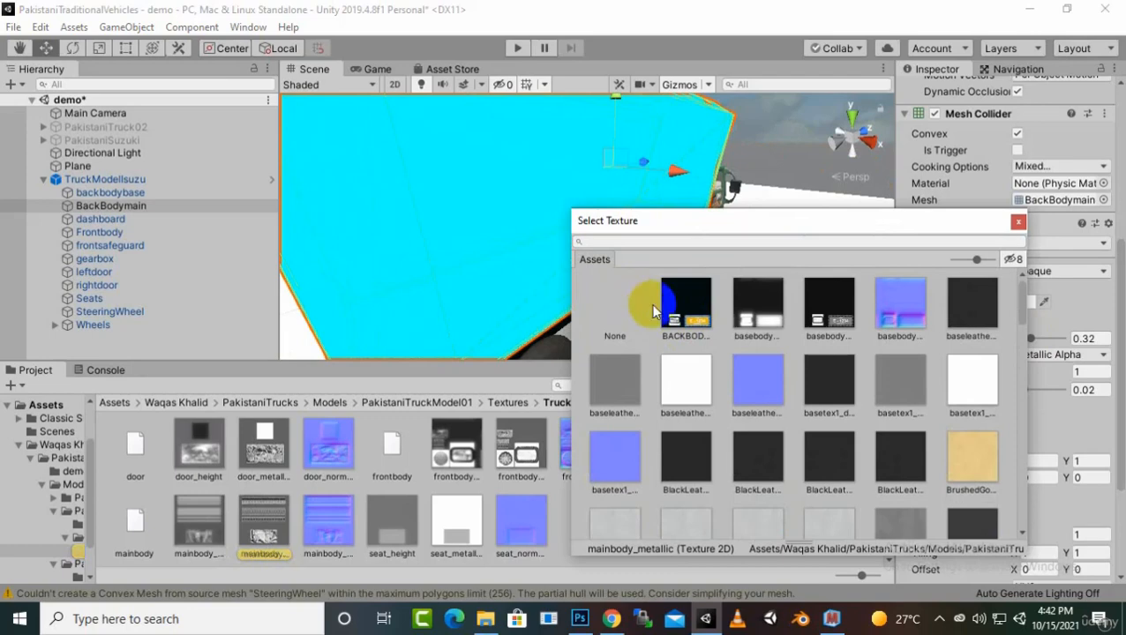
pyautogui.click(477, 280)
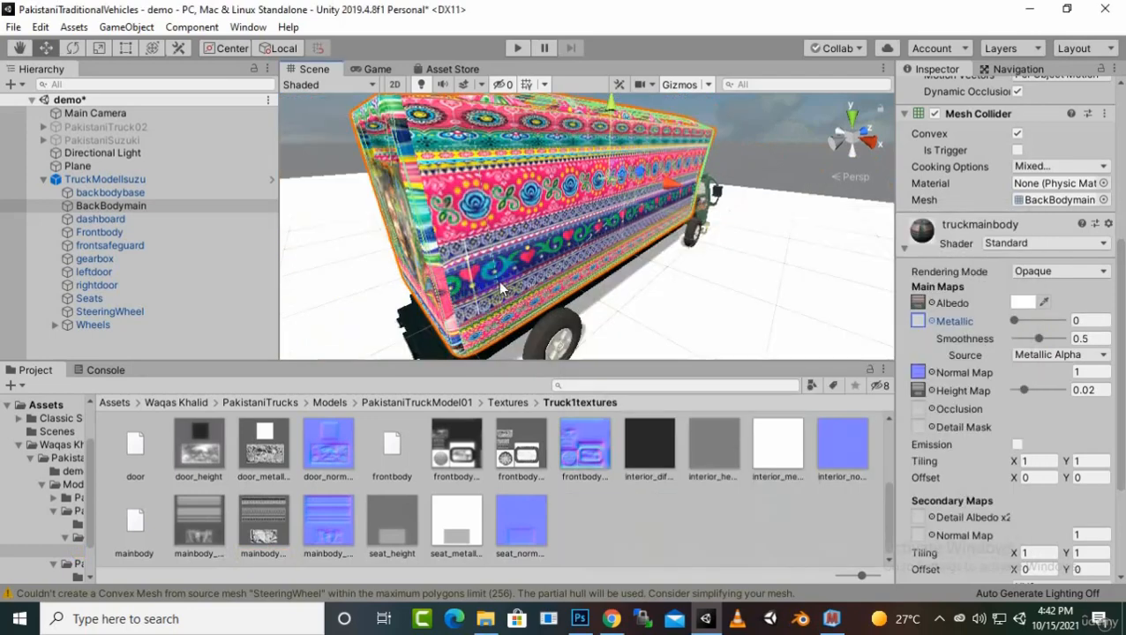
# - Set the truckmainbody material's plain metallic value to 0.26 and inspect the truck body's rear and side
pyautogui.moveTo(500, 287)
pyautogui.keyDown('alt'); pyautogui.mouseDown()
pyautogui.moveTo(723, 291)
pyautogui.moveTo(715, 287)
pyautogui.mouseUp(); pyautogui.keyUp('alt')
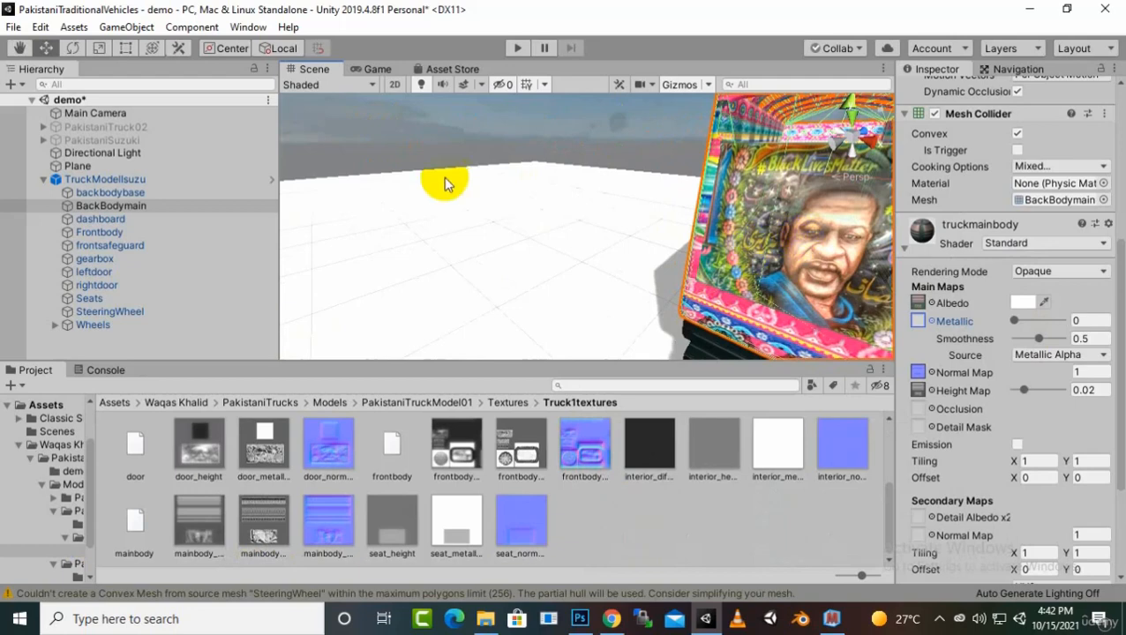
pyautogui.scroll(-2, 446, 183)
pyautogui.moveTo(1014, 320)
pyautogui.mouseDown()
pyautogui.moveTo(1050, 320)
pyautogui.moveTo(1015, 321)
pyautogui.moveTo(1025, 325)
pyautogui.mouseUp()
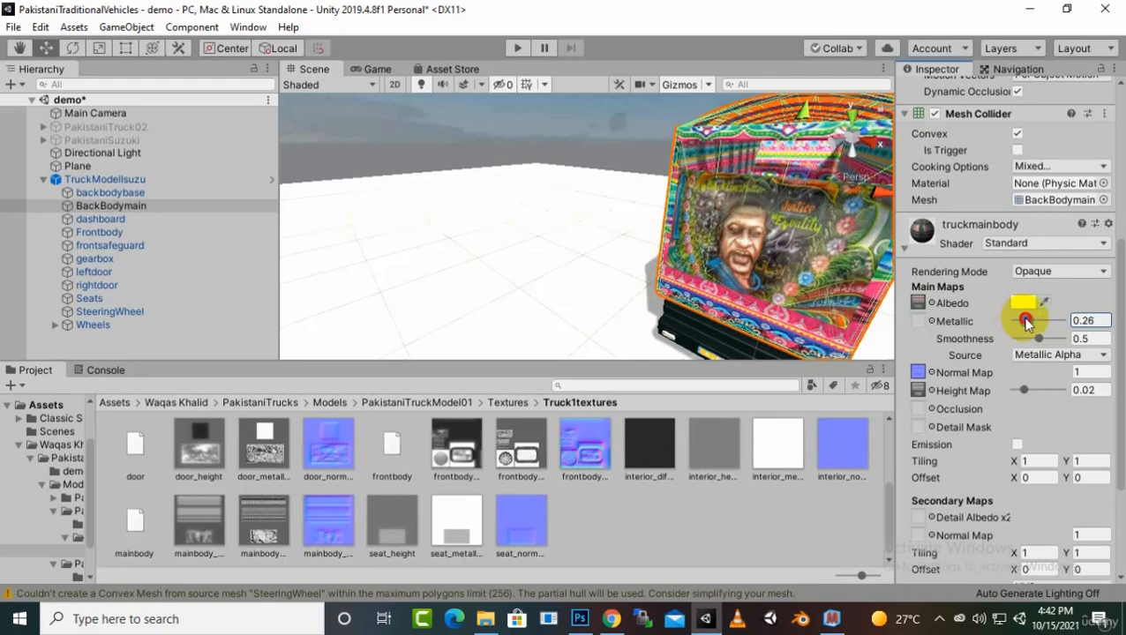
pyautogui.keyDown('alt'); pyautogui.moveTo(571, 282); pyautogui.dragTo(554, 272); pyautogui.keyUp('alt')
pyautogui.scroll(2, 687, 251)
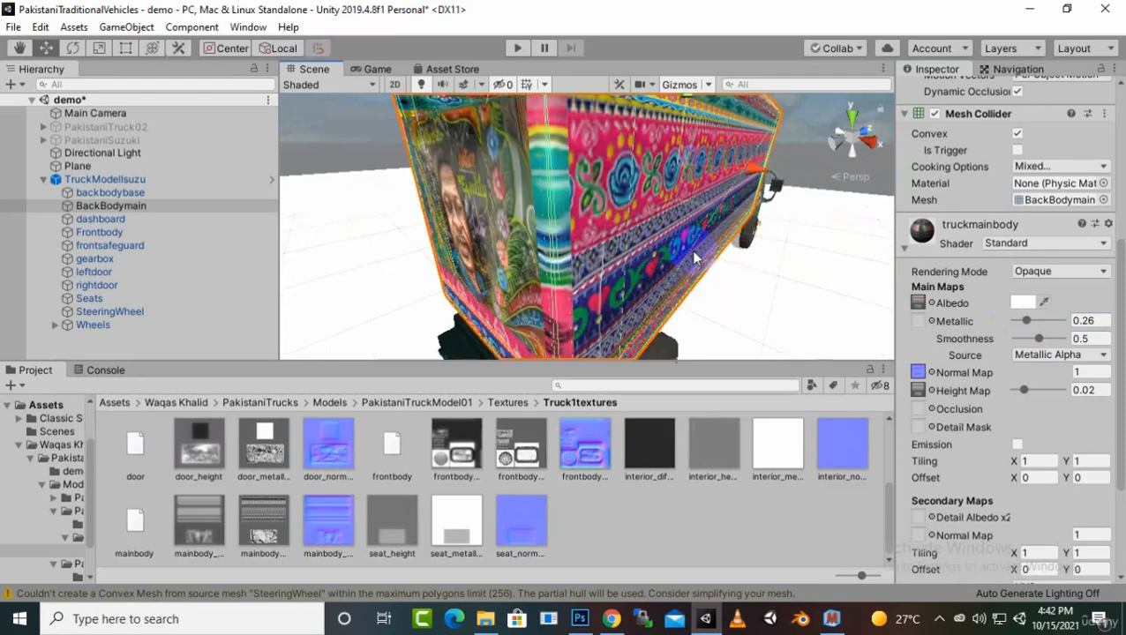
pyautogui.keyDown('alt'); pyautogui.moveTo(724, 268); pyautogui.dragTo(668, 252); pyautogui.keyUp('alt')
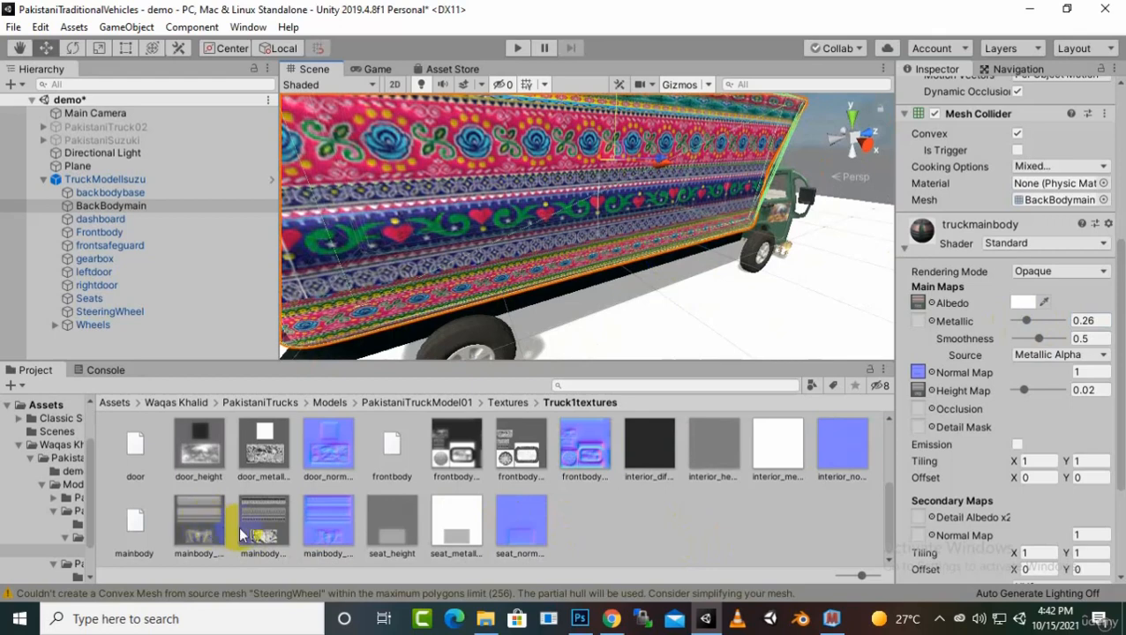
# - Assign the mainbody metallic texture to the truckmainbody material's metallic map again and check the body
pyautogui.moveTo(257, 530); pyautogui.dragTo(923, 329)
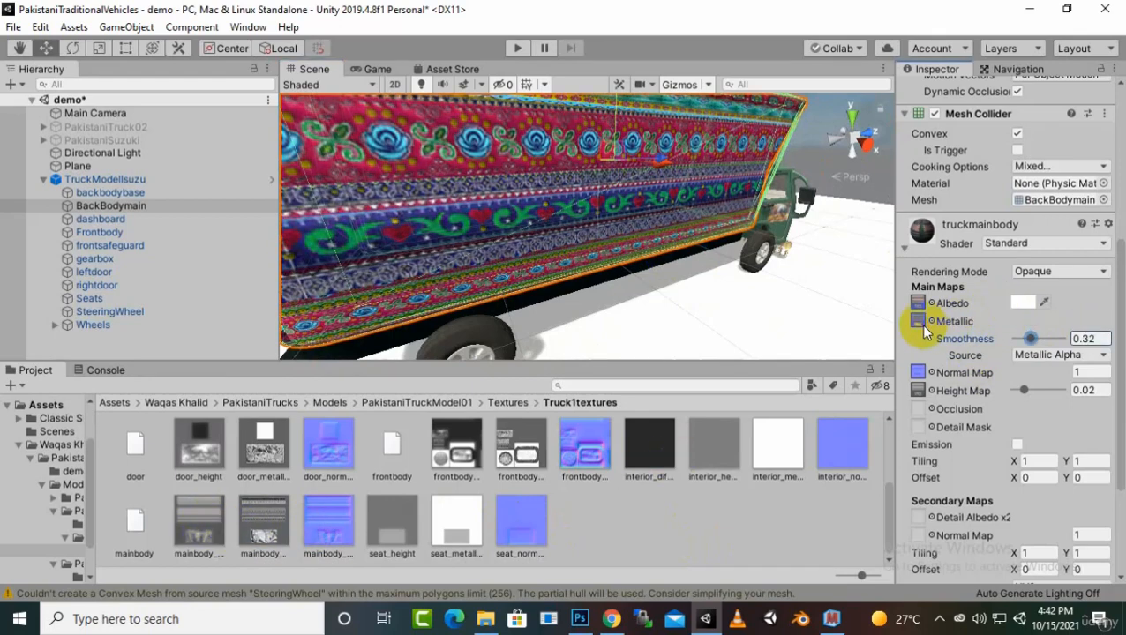
pyautogui.scroll(-3, 697, 302)
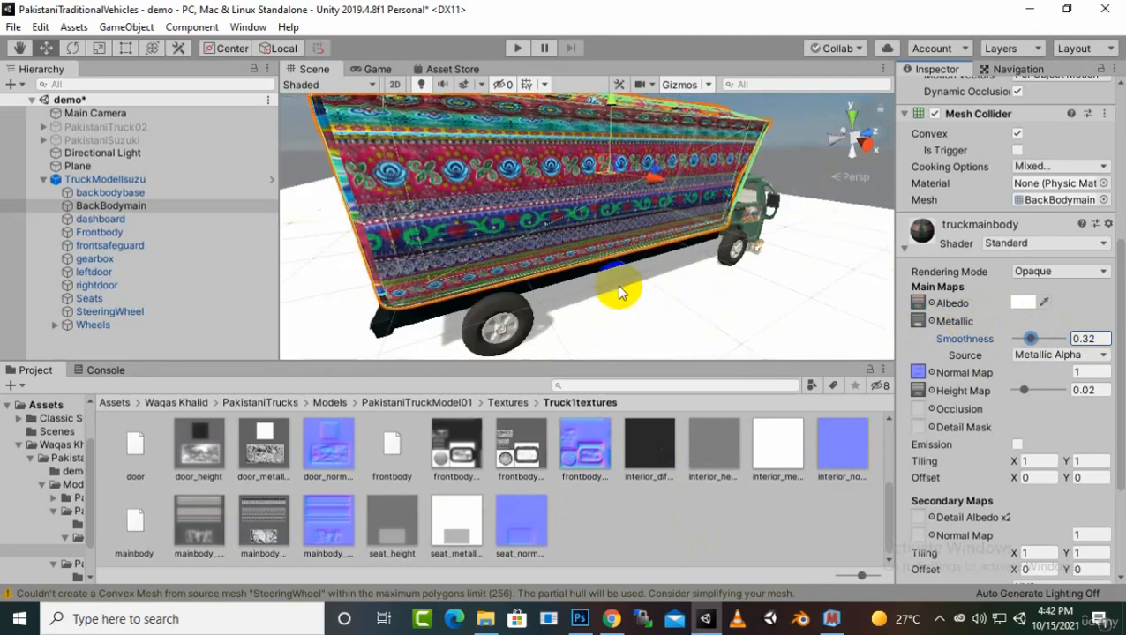
pyautogui.keyDown('alt'); pyautogui.moveTo(699, 288); pyautogui.dragTo(747, 289); pyautogui.keyUp('alt')
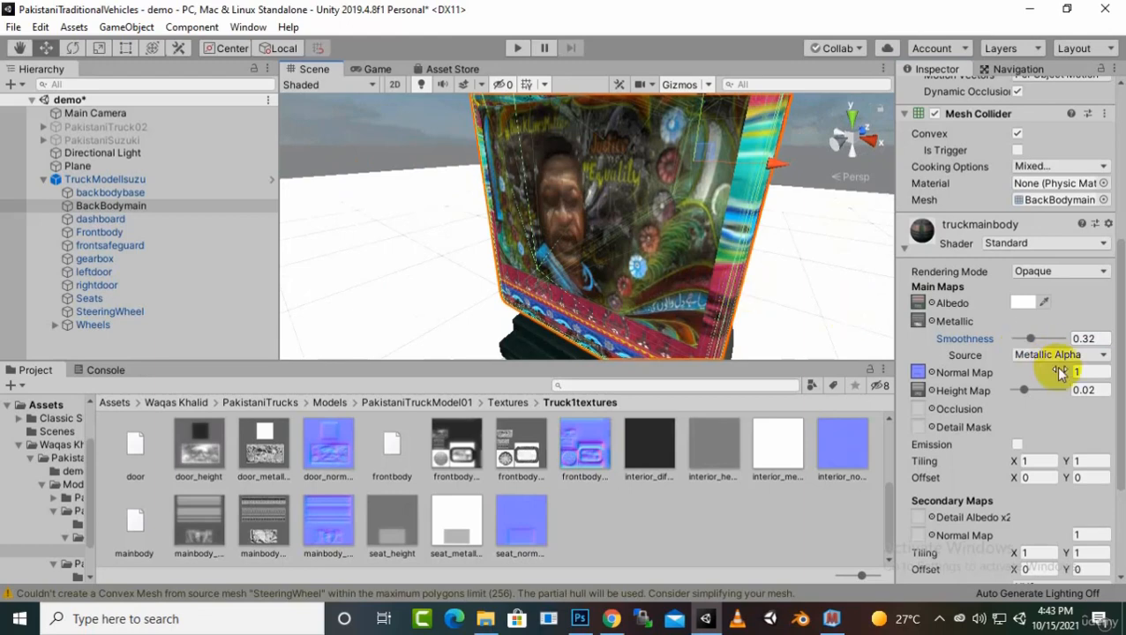
# - Switch the truckmainbody smoothness source to Albedo Alpha, set smoothness to 0.43, and inspect the truck's rear
pyautogui.click(1062, 356)
pyautogui.click(1043, 390)
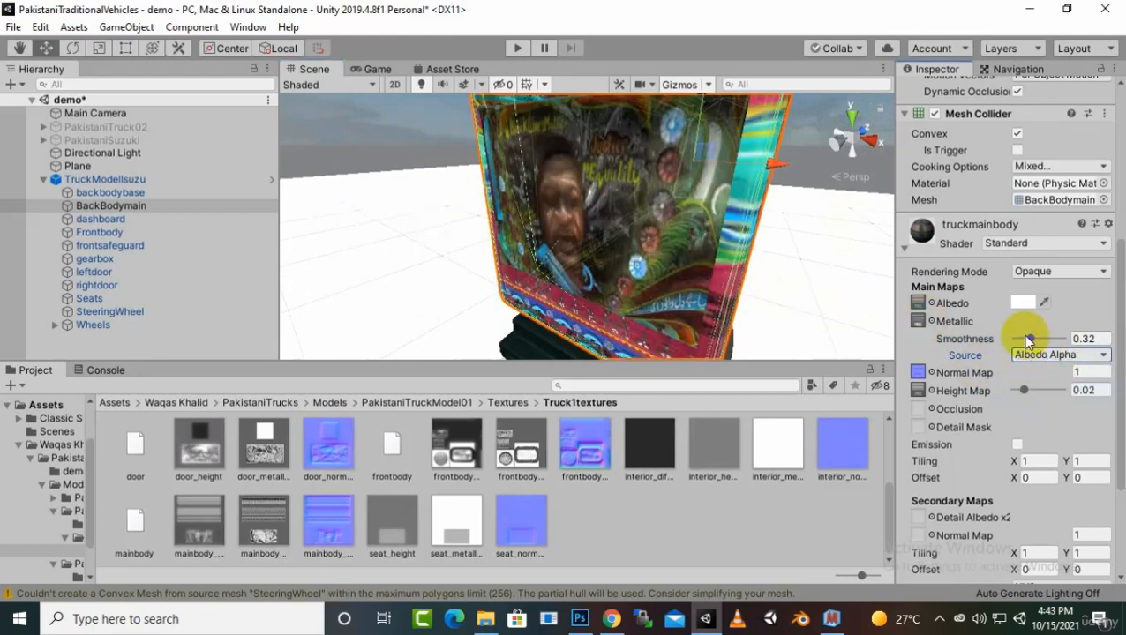
pyautogui.moveTo(1024, 340)
pyautogui.mouseDown()
pyautogui.moveTo(998, 343)
pyautogui.moveTo(1018, 336)
pyautogui.moveTo(1035, 341)
pyautogui.moveTo(1007, 352)
pyautogui.moveTo(1036, 347)
pyautogui.mouseUp()
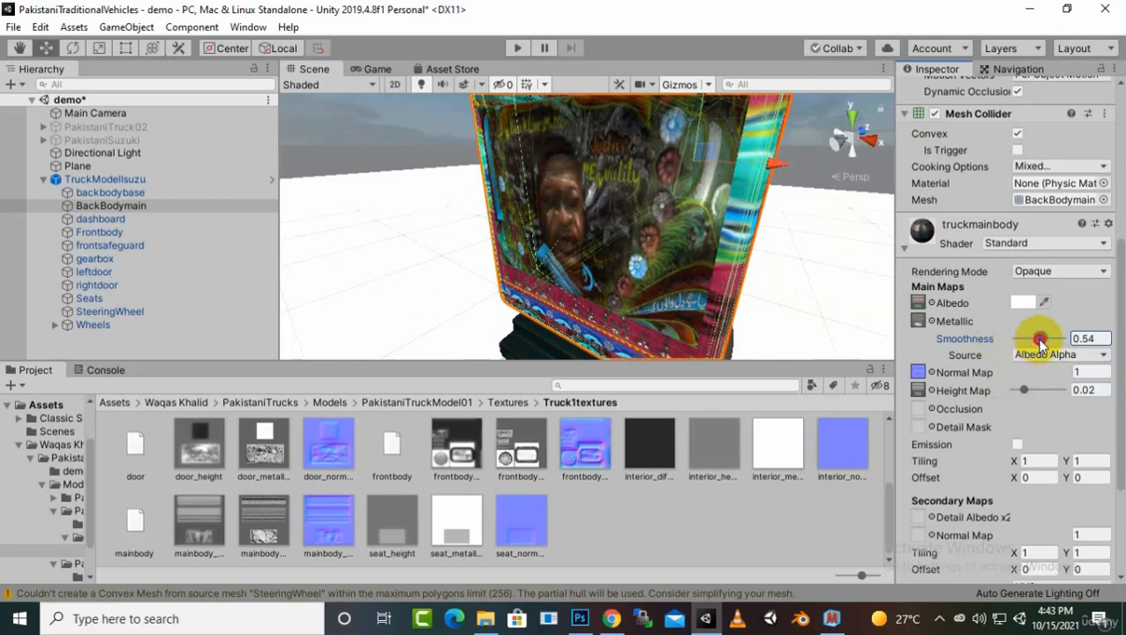
pyautogui.scroll(-5, 737, 255)
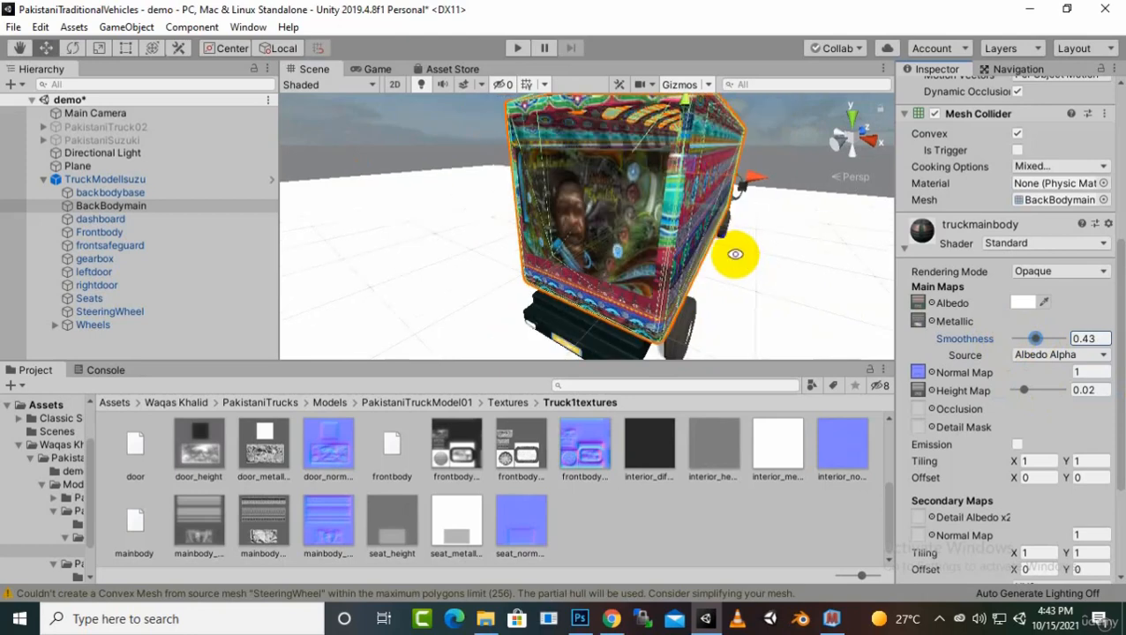
pyautogui.keyDown('alt'); pyautogui.moveTo(743, 283); pyautogui.dragTo(810, 281); pyautogui.keyUp('alt')
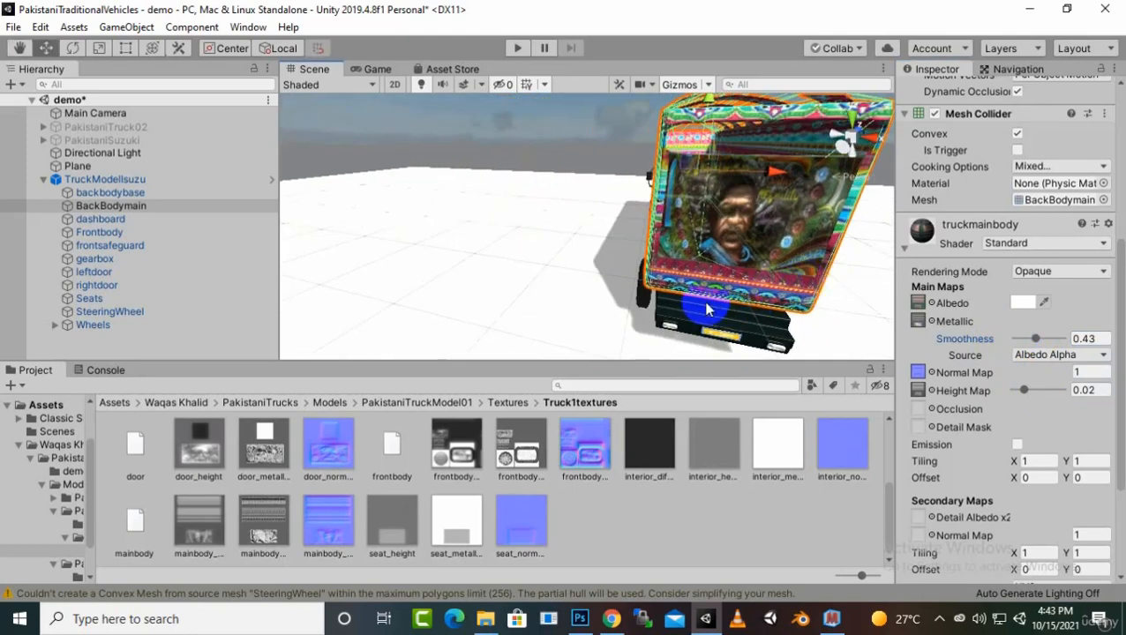
pyautogui.scroll(2, 656, 282)
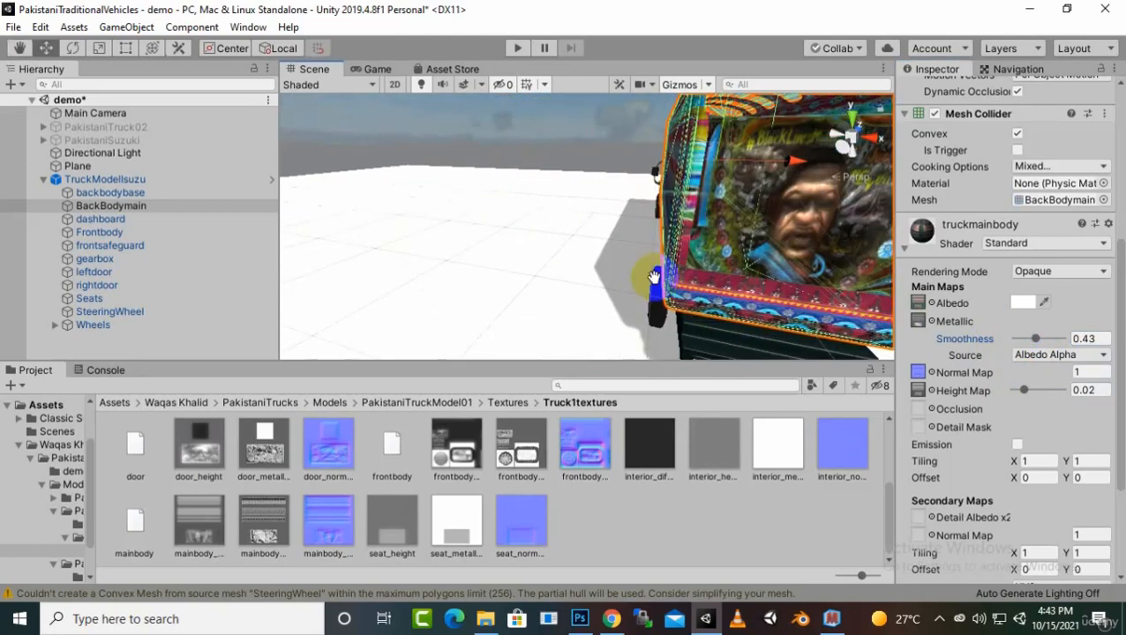
# - Remove the metallic texture from the truckmainbody material by choosing None again, and inspect the decorated side of the body
pyautogui.moveTo(654, 277); pyautogui.dragTo(631, 283, button='middle')
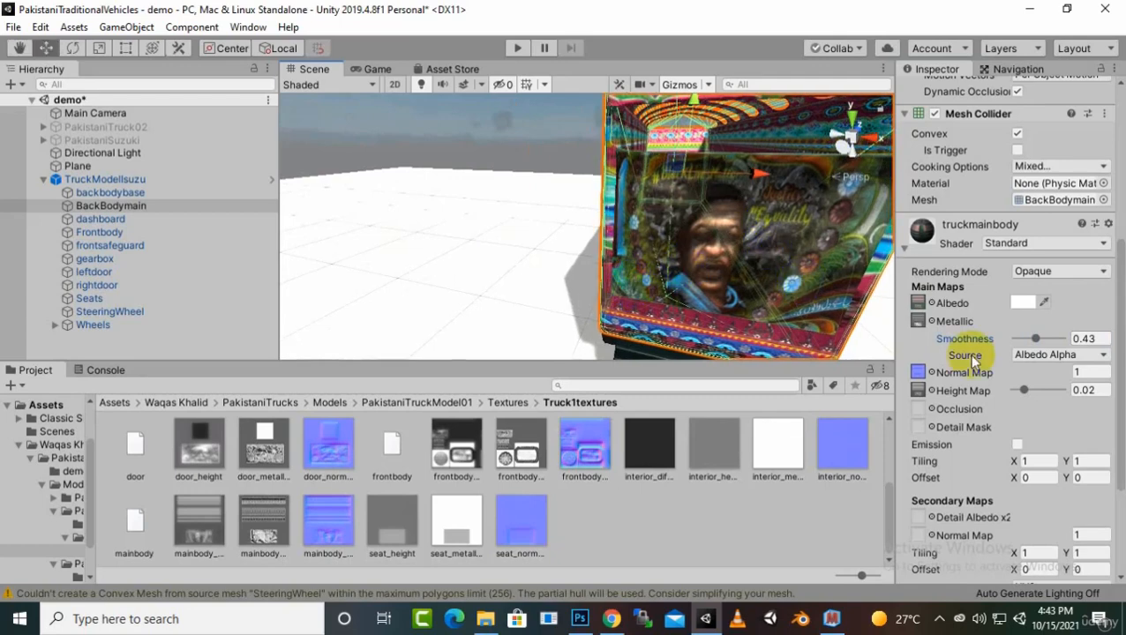
pyautogui.scroll(-3, 757, 309)
pyautogui.keyDown('alt'); pyautogui.moveTo(801, 294); pyautogui.dragTo(640, 269); pyautogui.keyUp('alt')
pyautogui.click(928, 322)
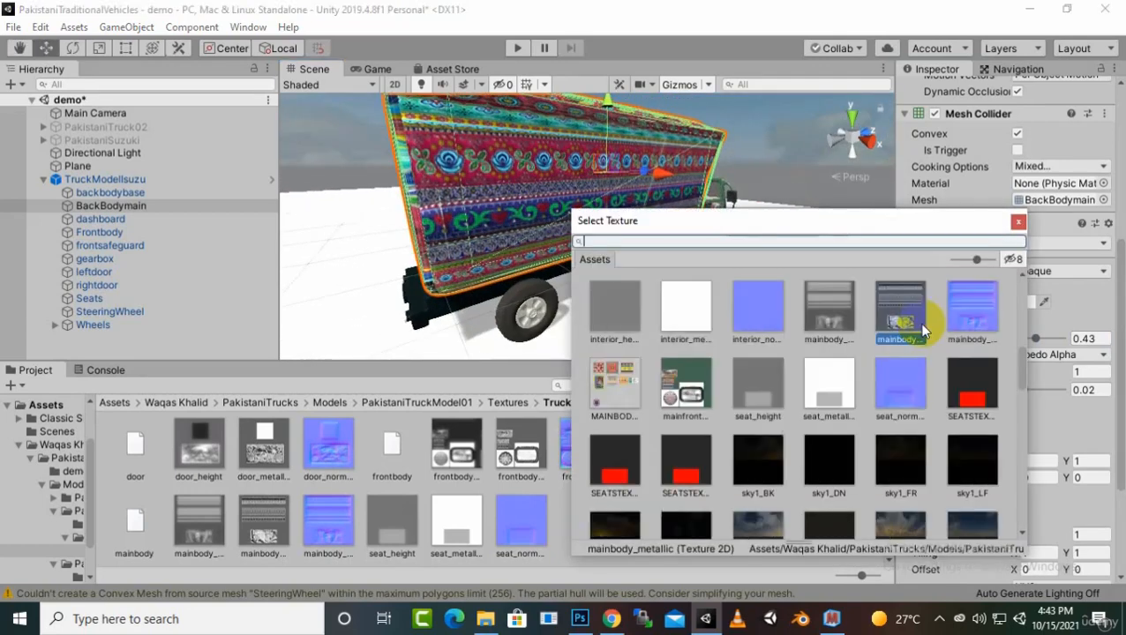
pyautogui.scroll(10, 760, 378)
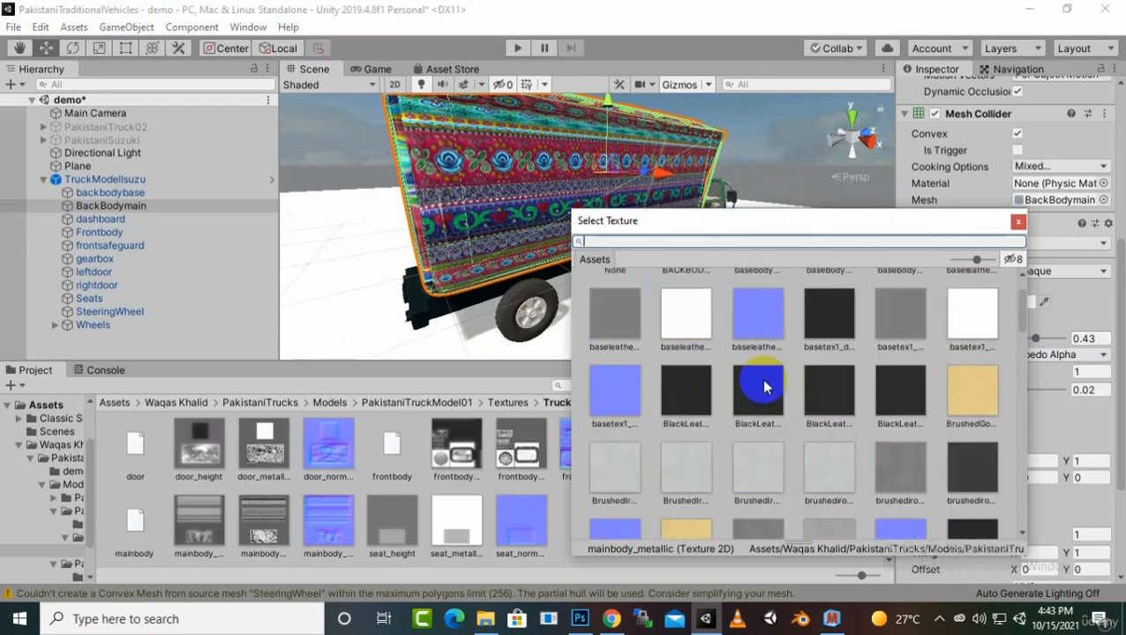
pyautogui.doubleClick(620, 305)
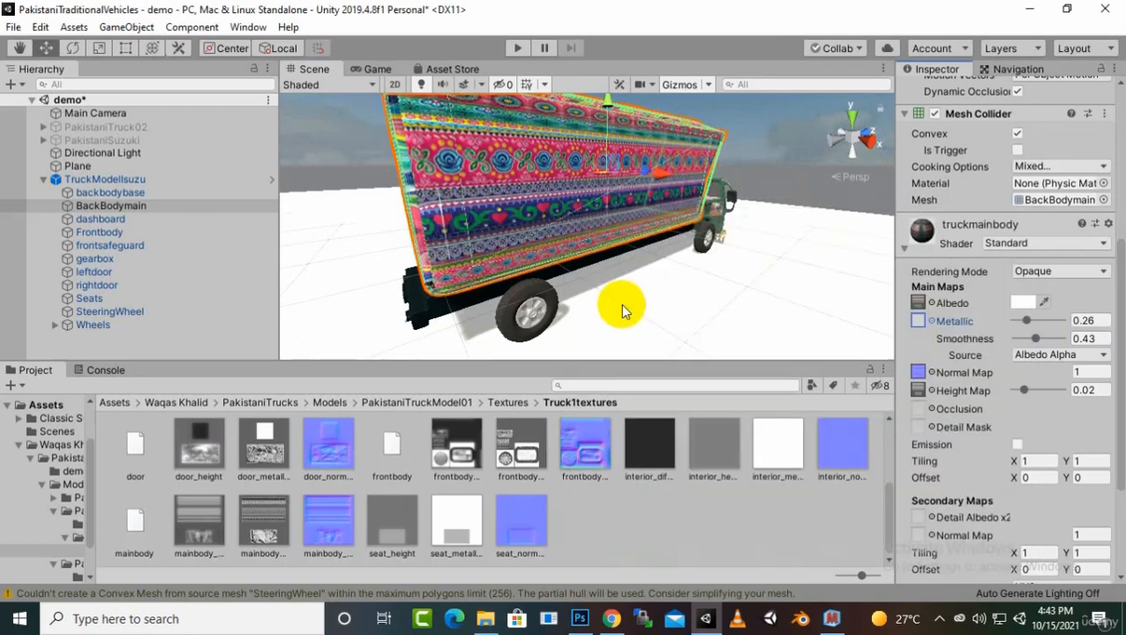
pyautogui.scroll(3, 736, 300)
pyautogui.moveTo(736, 300)
pyautogui.keyDown('alt'); pyautogui.mouseDown()
pyautogui.moveTo(714, 317)
pyautogui.moveTo(684, 288)
pyautogui.moveTo(774, 318)
pyautogui.moveTo(880, 302)
pyautogui.moveTo(841, 286)
pyautogui.moveTo(648, 276)
pyautogui.mouseUp(); pyautogui.keyUp('alt')
pyautogui.scroll(-4, 773, 313)
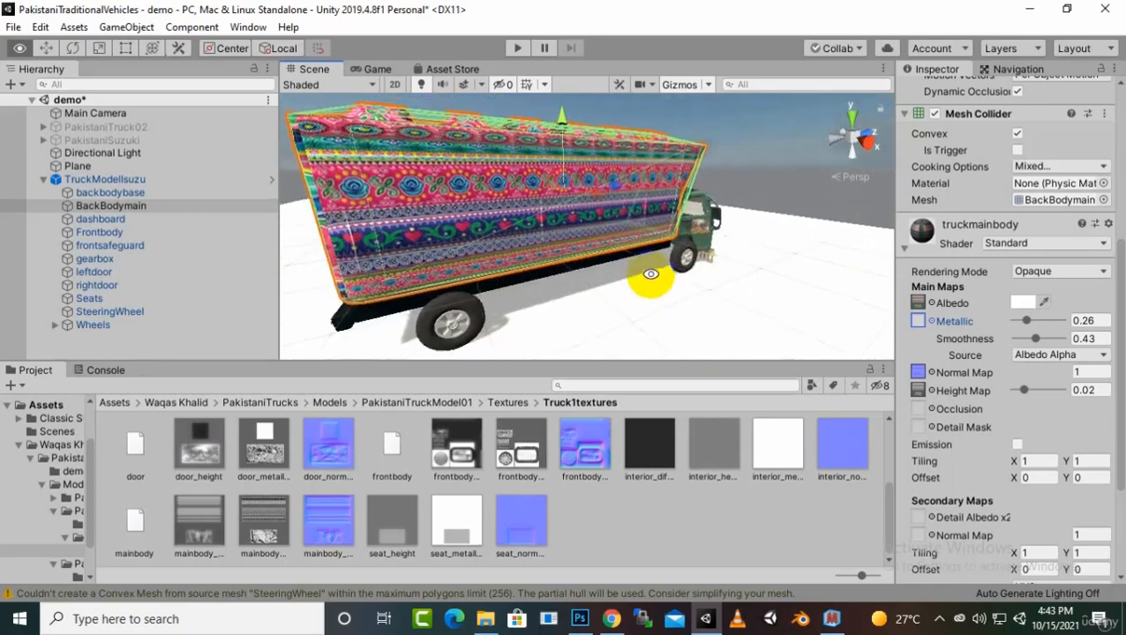
# - Select the truck's Frontbody object and expand the settings of its mainfrontbody material
pyautogui.keyDown('alt'); pyautogui.moveTo(774, 319); pyautogui.dragTo(611, 289); pyautogui.keyUp('alt')
pyautogui.scroll(3, 617, 287)
pyautogui.scroll(3, 671, 251)
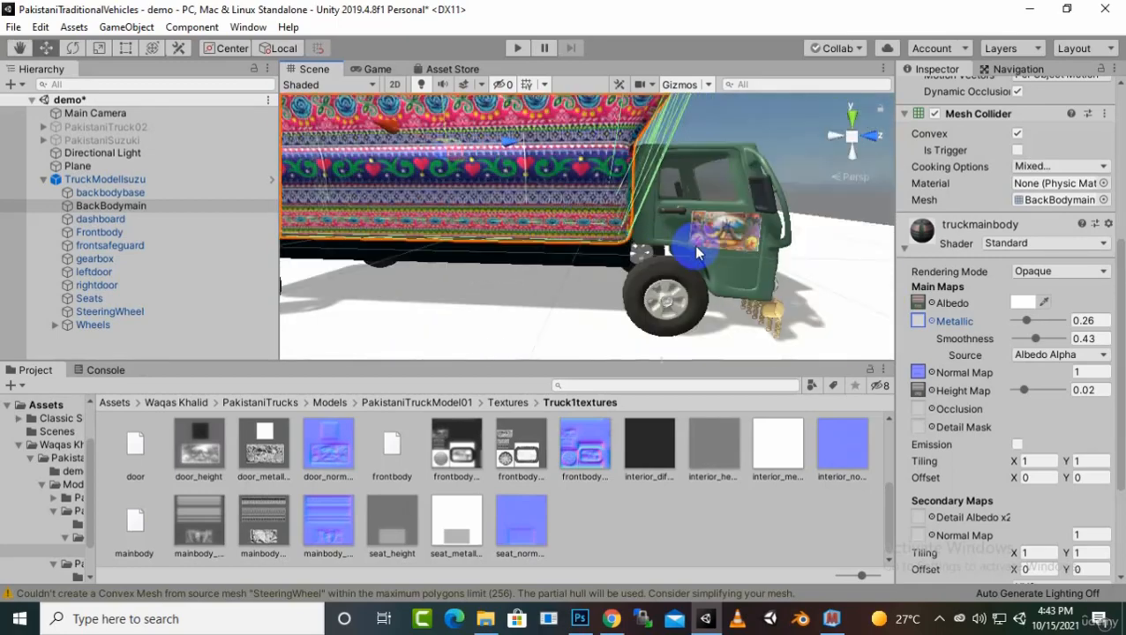
pyautogui.click(771, 299)
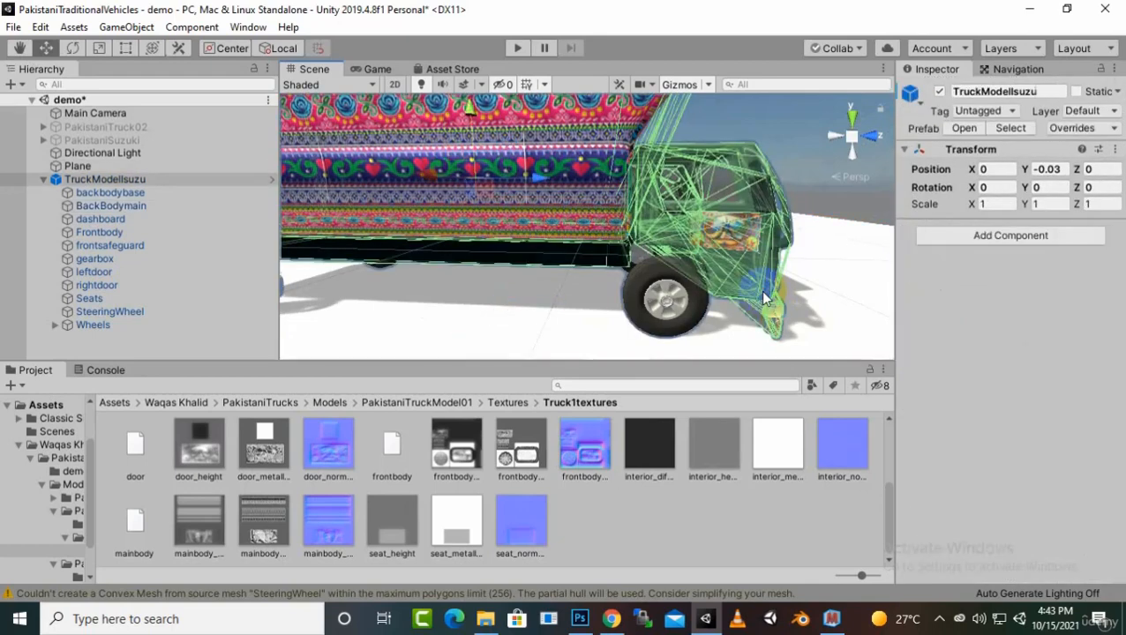
pyautogui.click(764, 292)
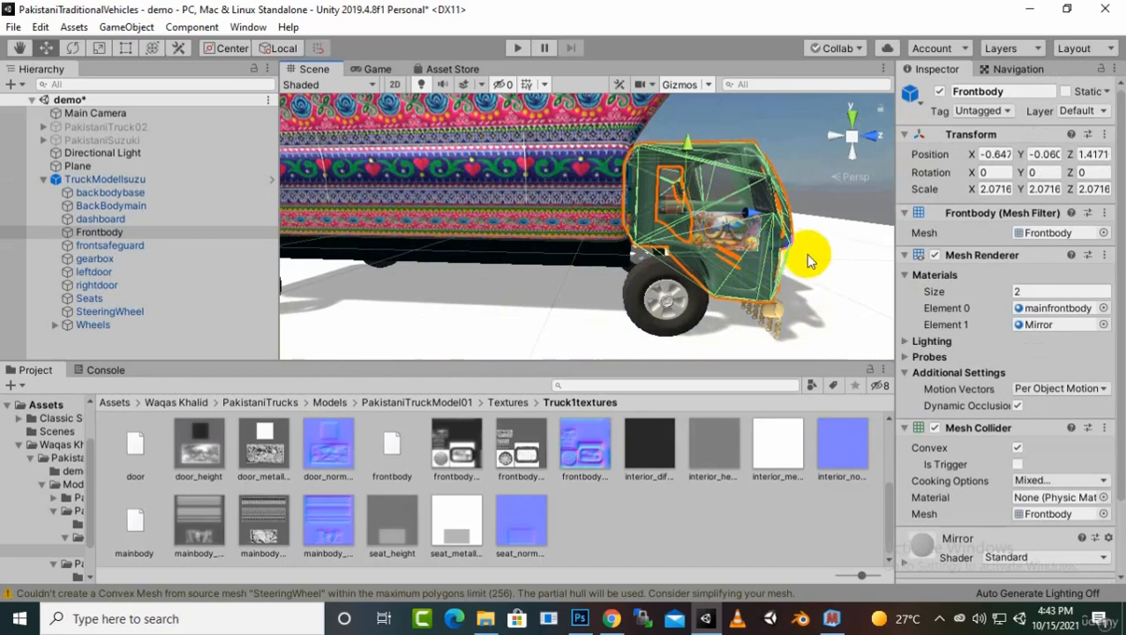
pyautogui.keyDown('alt'); pyautogui.moveTo(802, 281); pyautogui.dragTo(760, 304); pyautogui.keyUp('alt')
pyautogui.scroll(-3, 947, 402)
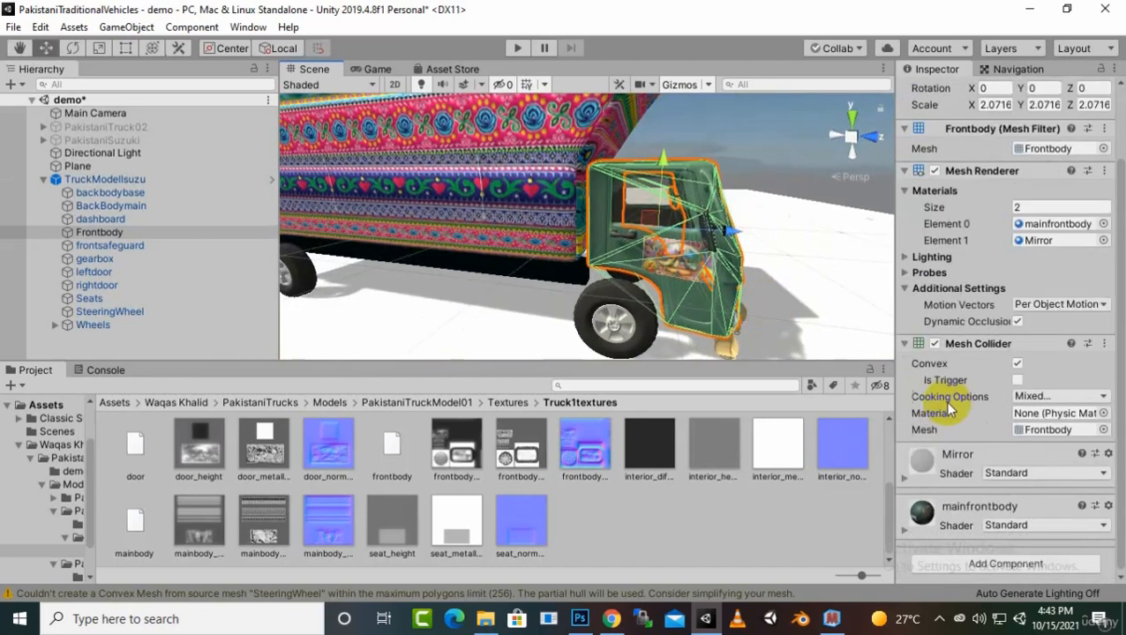
pyautogui.click(900, 529)
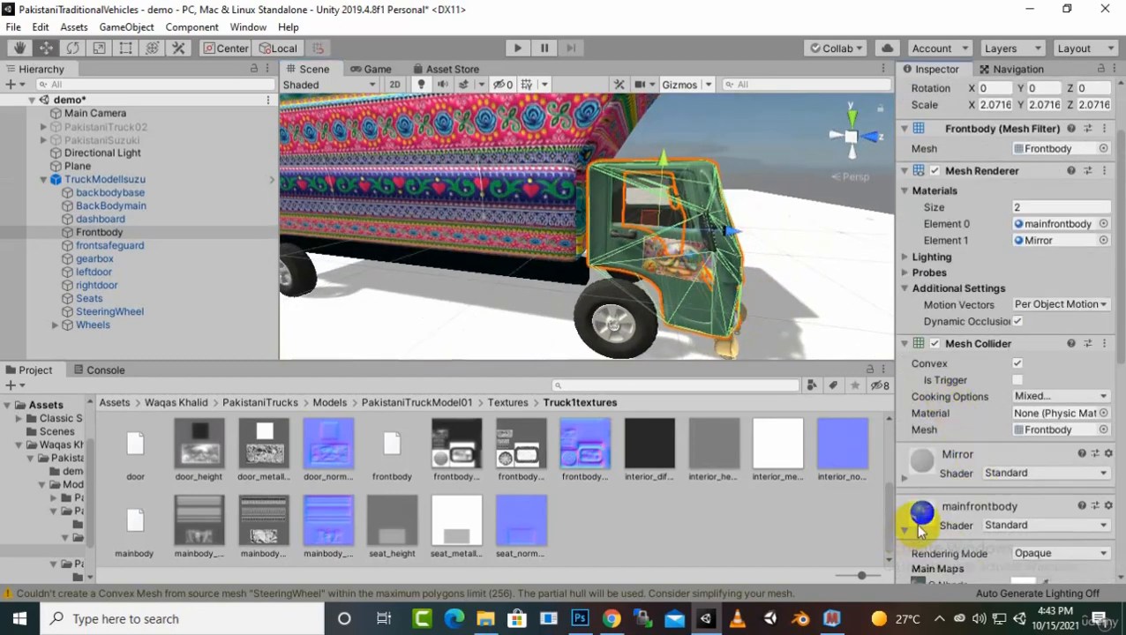
pyautogui.scroll(-8, 971, 398)
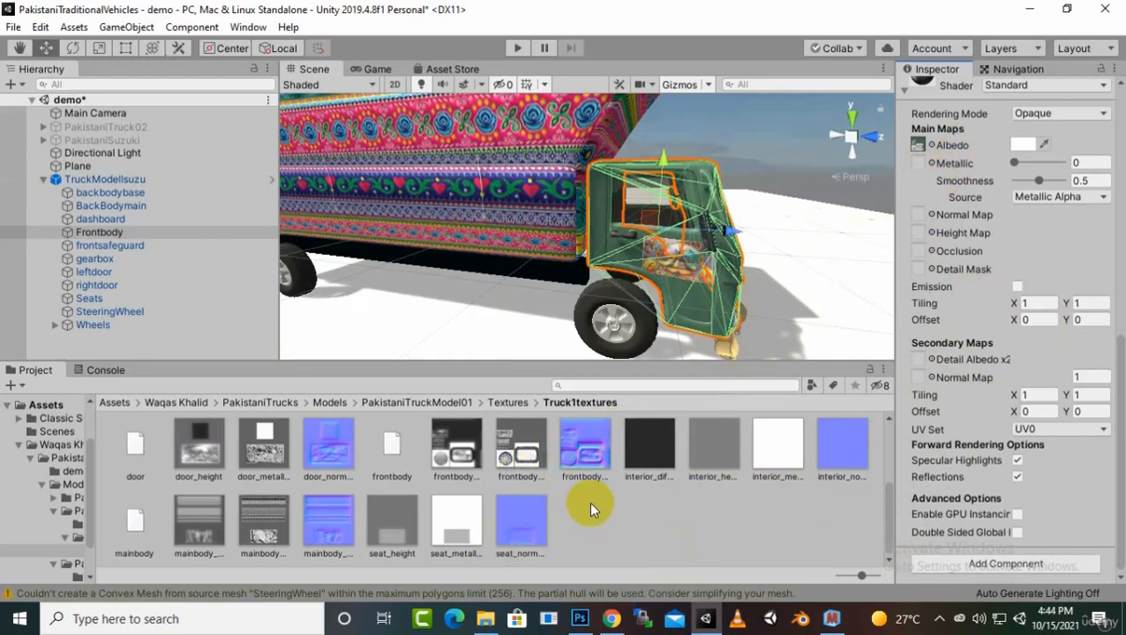
# - Assign the frontbody normal texture to mainfrontbody's secondary normal map and the frontbody_metallic texture to its metallic map
pyautogui.moveTo(582, 451); pyautogui.dragTo(925, 378)
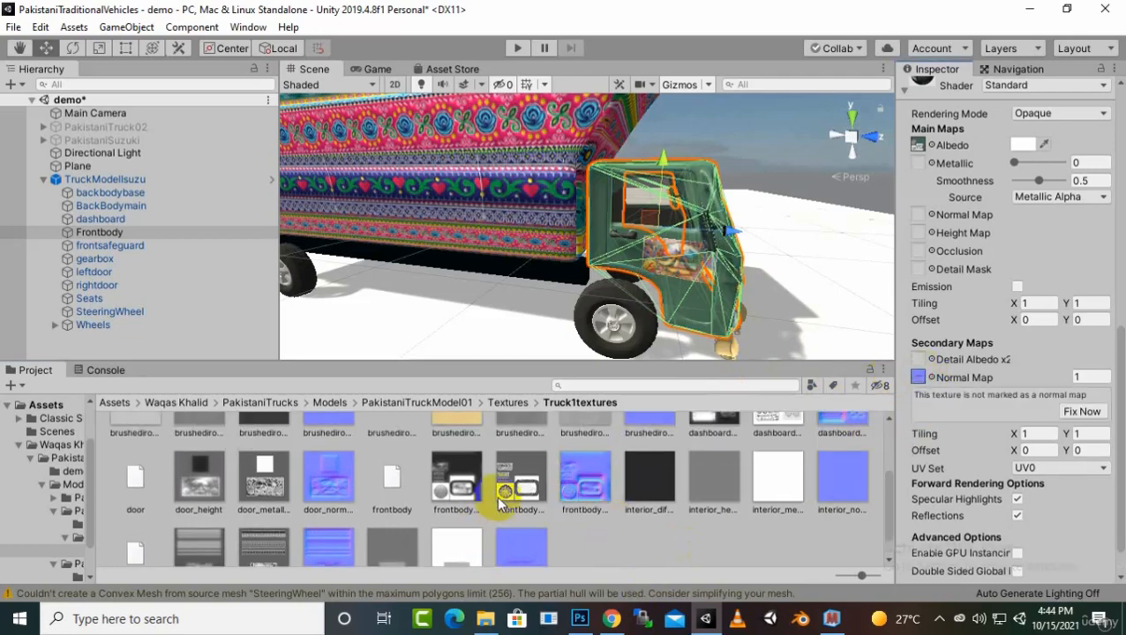
pyautogui.moveTo(506, 500); pyautogui.dragTo(922, 168)
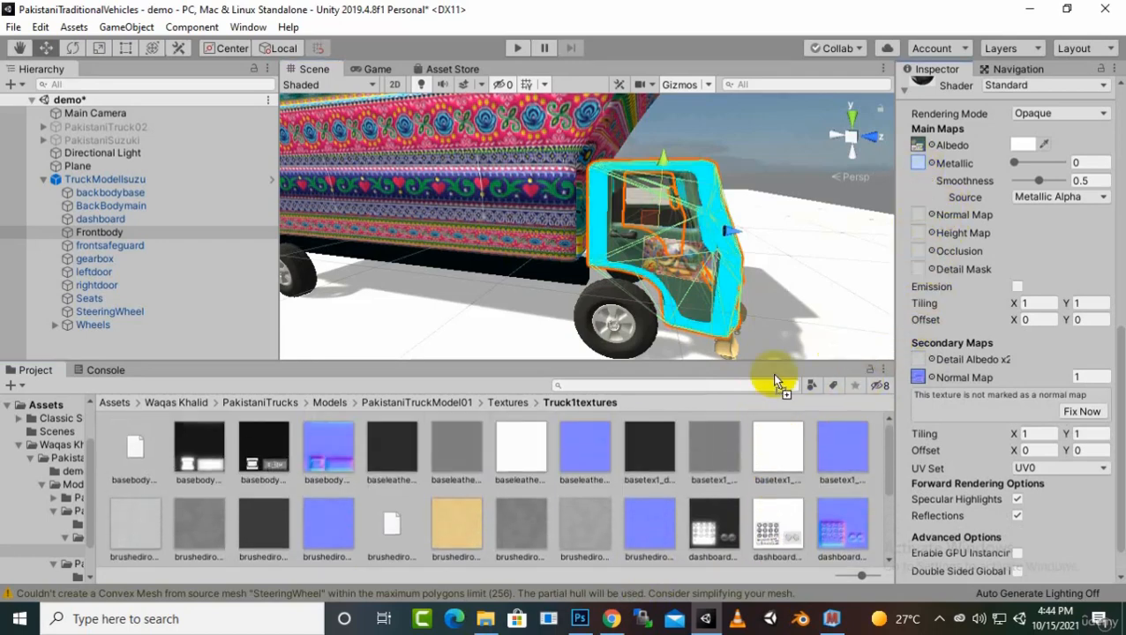
pyautogui.scroll(-5, 688, 468)
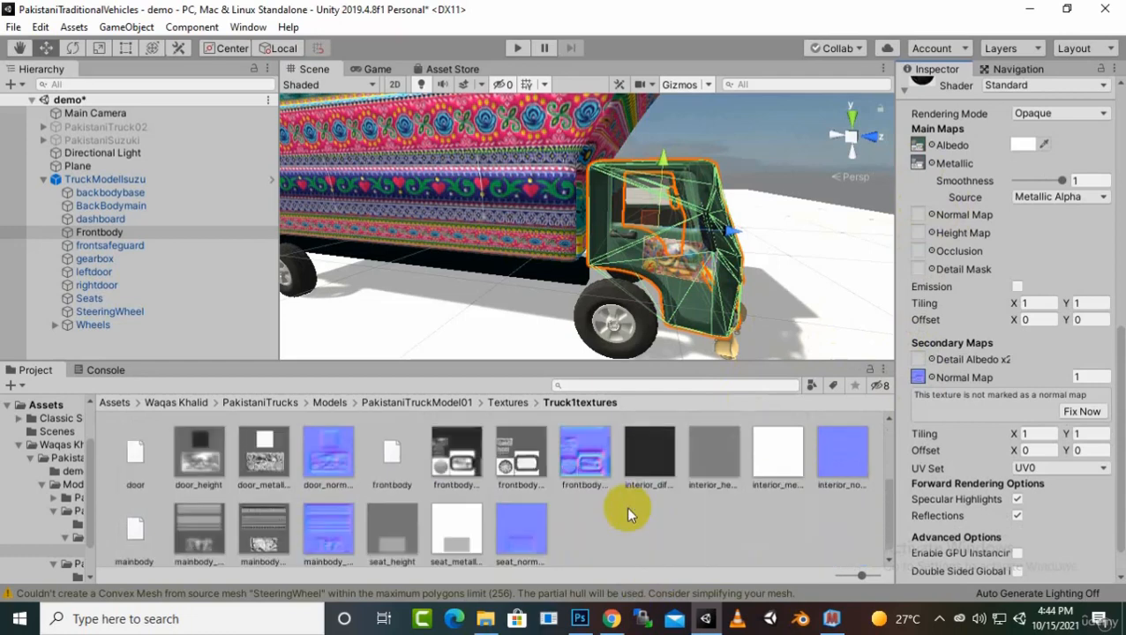
# - Assign the frontbody height and normal textures to mainfrontbody's main height and normal maps, fixing the texture's normal map type
pyautogui.scroll(1, 625, 507)
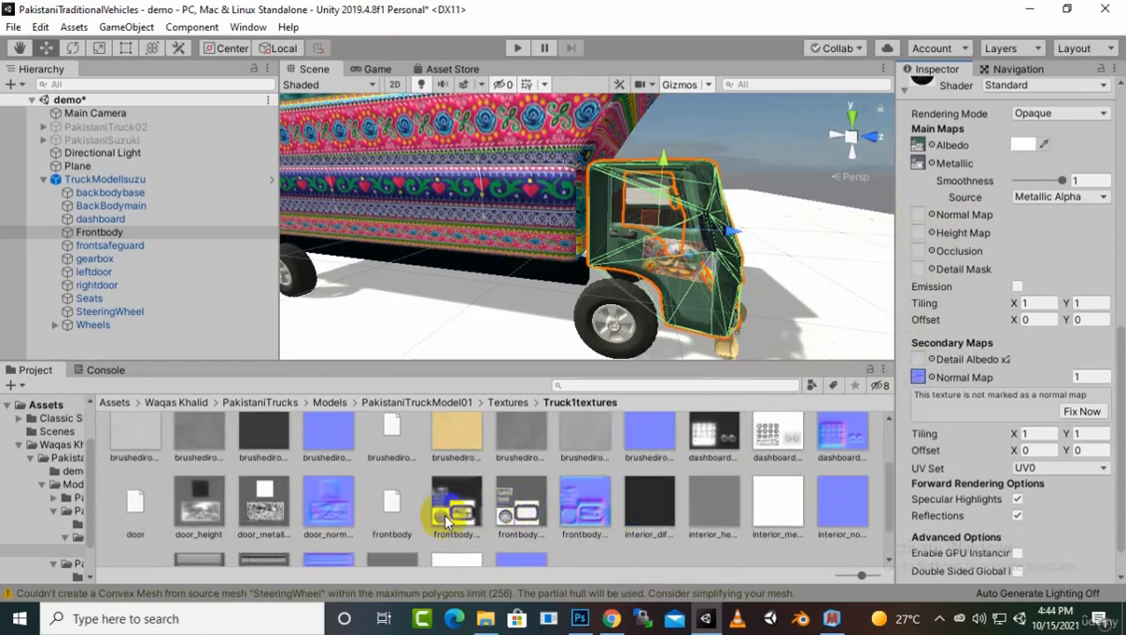
pyautogui.moveTo(443, 513); pyautogui.dragTo(923, 234)
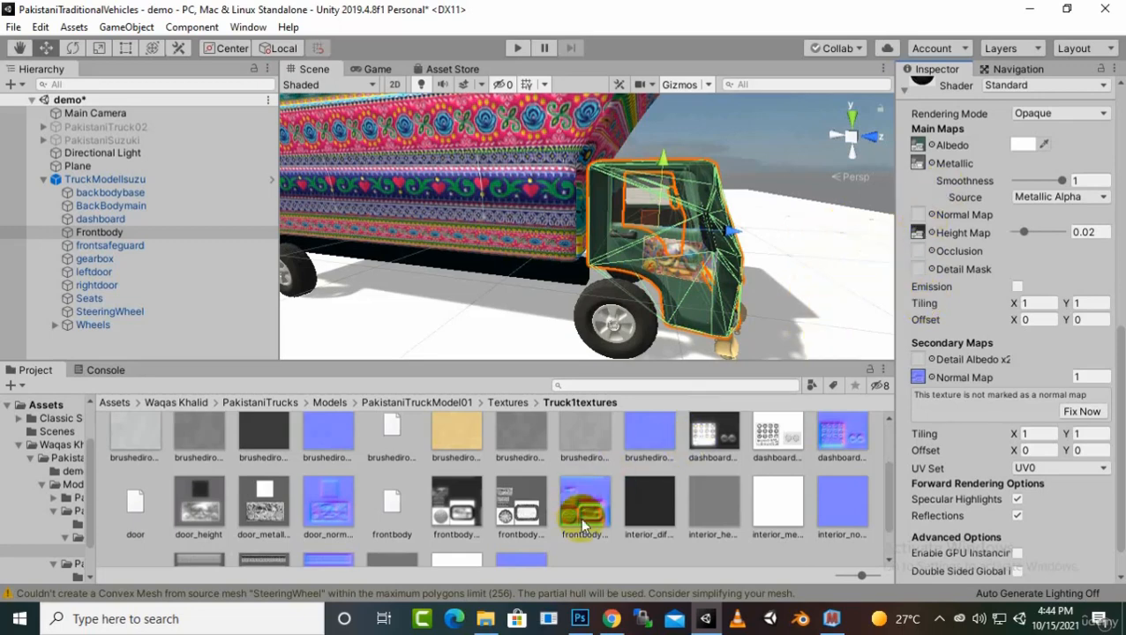
pyautogui.moveTo(582, 525); pyautogui.dragTo(922, 216)
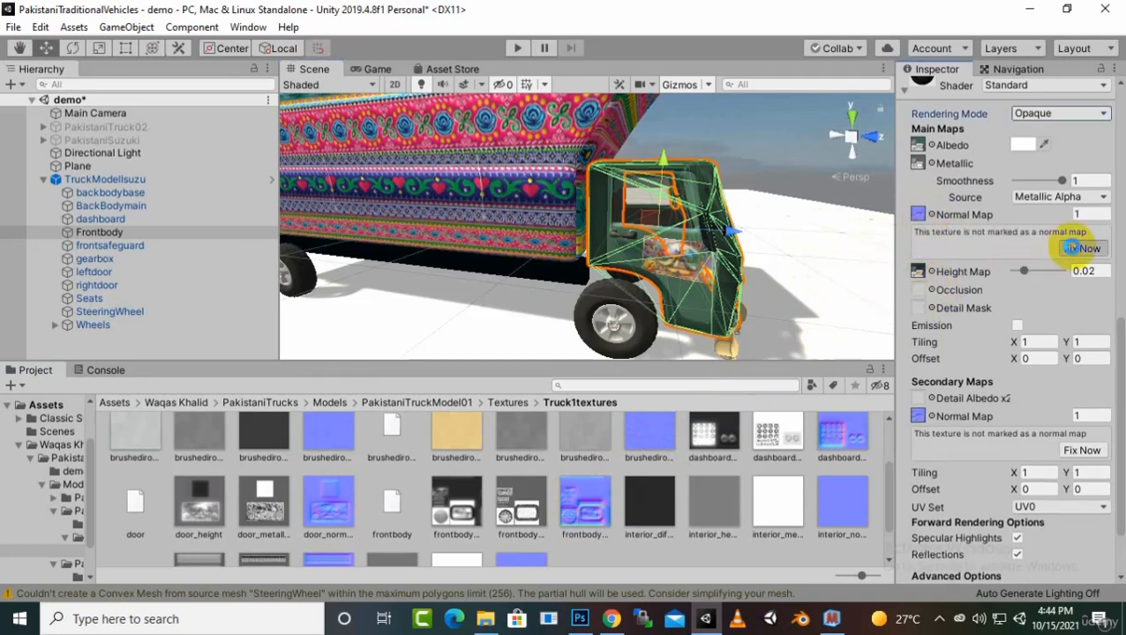
pyautogui.click(1082, 248)
# - Examine the cab's front and side with the frontbody textures applied
pyautogui.scroll(-3, 769, 325)
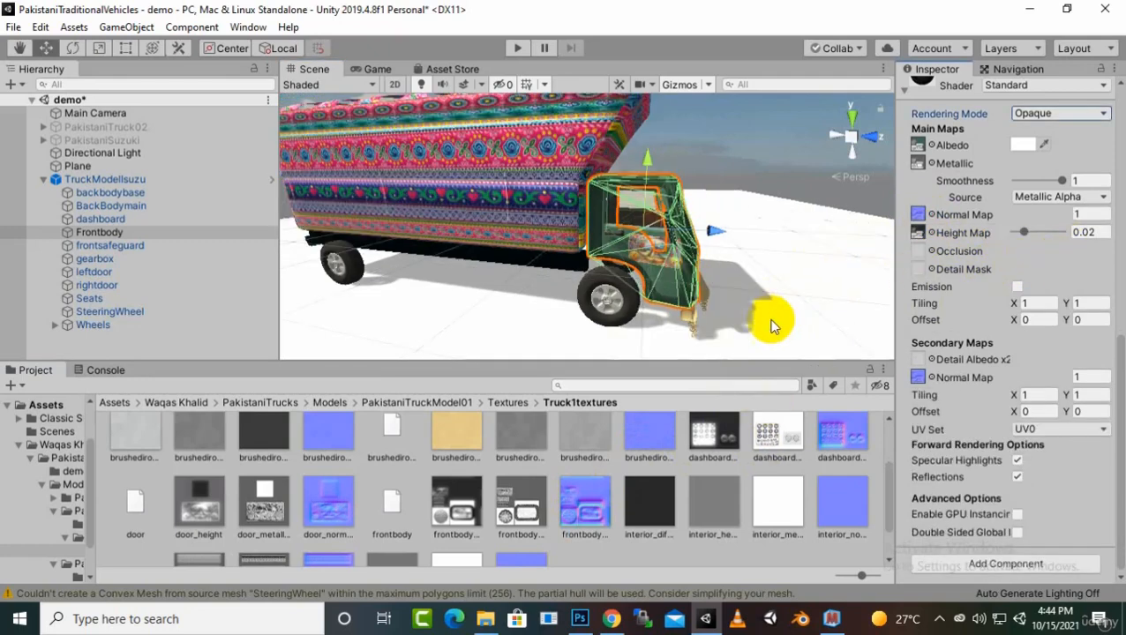
pyautogui.scroll(5, 672, 296)
pyautogui.keyDown('alt'); pyautogui.moveTo(804, 302); pyautogui.dragTo(584, 297); pyautogui.keyUp('alt')
pyautogui.scroll(3, 548, 272)
pyautogui.moveTo(548, 272); pyautogui.dragTo(619, 267, button='middle')
pyautogui.scroll(-5, 620, 264)
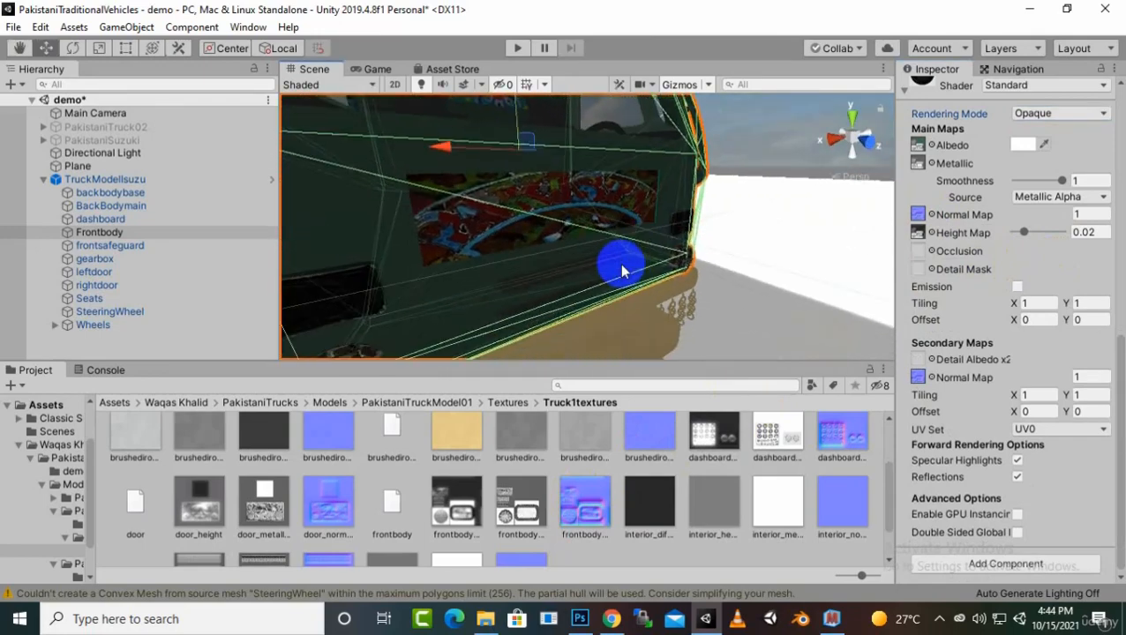
pyautogui.keyDown('alt'); pyautogui.moveTo(619, 263); pyautogui.dragTo(756, 290); pyautogui.keyUp('alt')
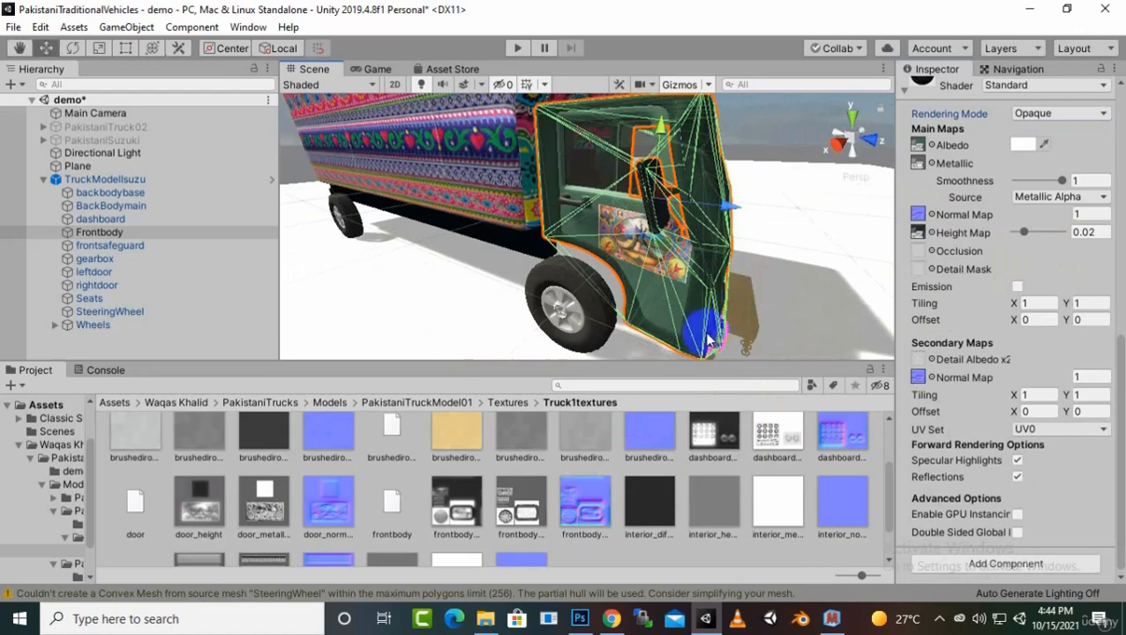
# - Remove the frontbody_metallic texture from the mainfrontbody material by choosing None as its metallic map
pyautogui.click(919, 165)
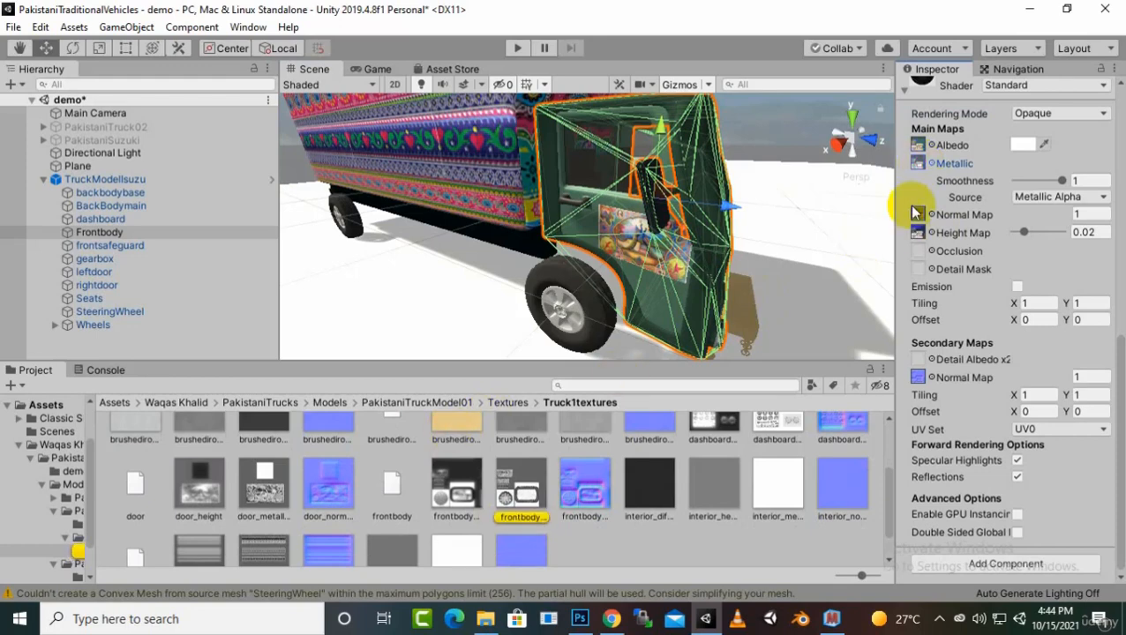
pyautogui.doubleClick(920, 165)
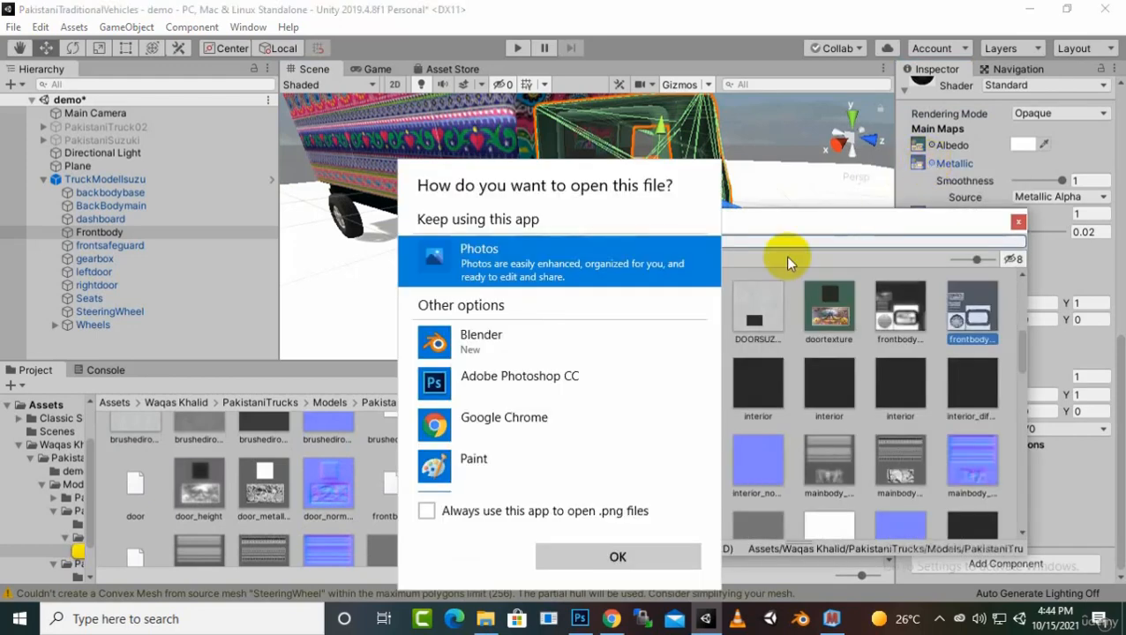
pyautogui.click(872, 218)
pyautogui.scroll(10, 633, 330)
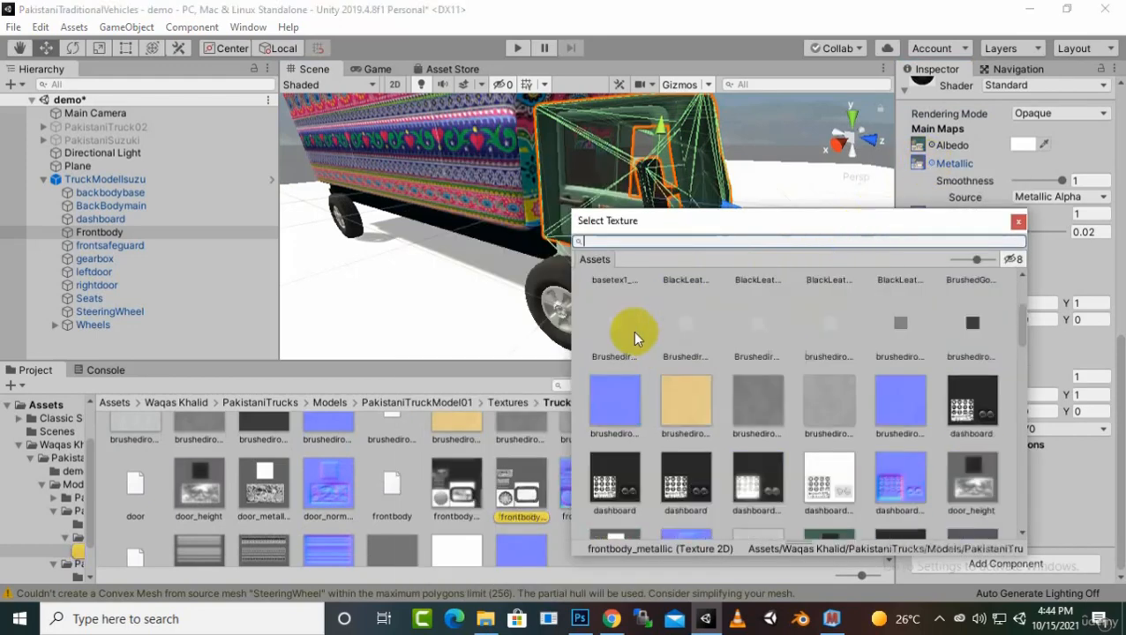
pyautogui.doubleClick(615, 302)
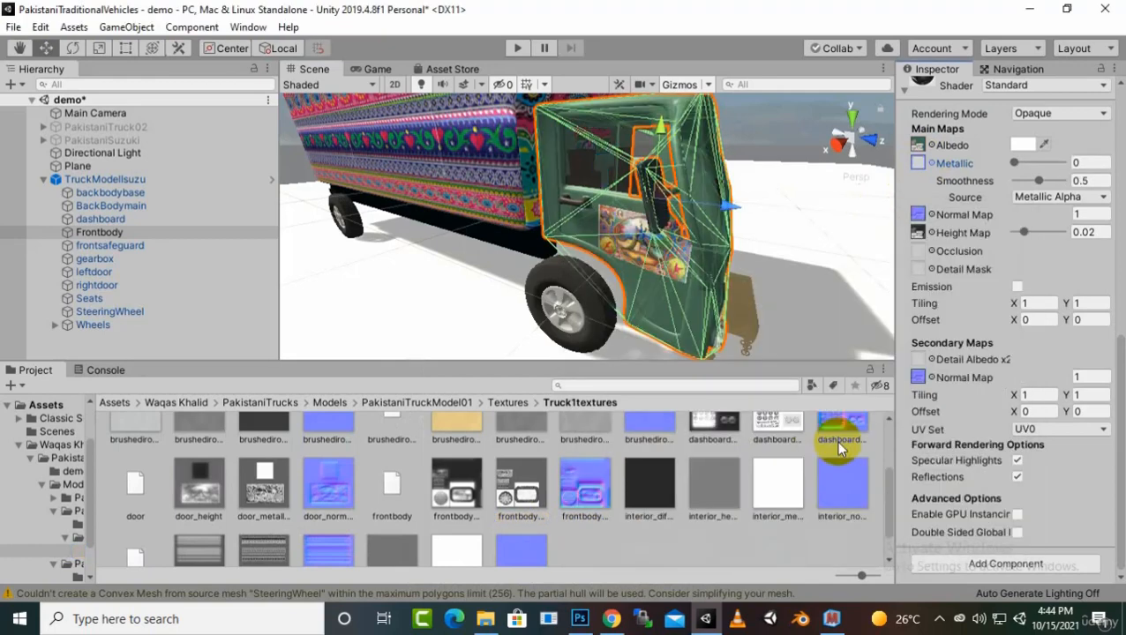
# - Inspect the cab's surface from several angles and distances without the metallic texture
pyautogui.keyDown('alt'); pyautogui.moveTo(823, 303); pyautogui.dragTo(744, 293); pyautogui.keyUp('alt')
pyautogui.scroll(5, 675, 272)
pyautogui.scroll(-2, 675, 272)
pyautogui.scroll(-5, 757, 271)
pyautogui.scroll(6, 750, 311)
pyautogui.scroll(-5, 744, 326)
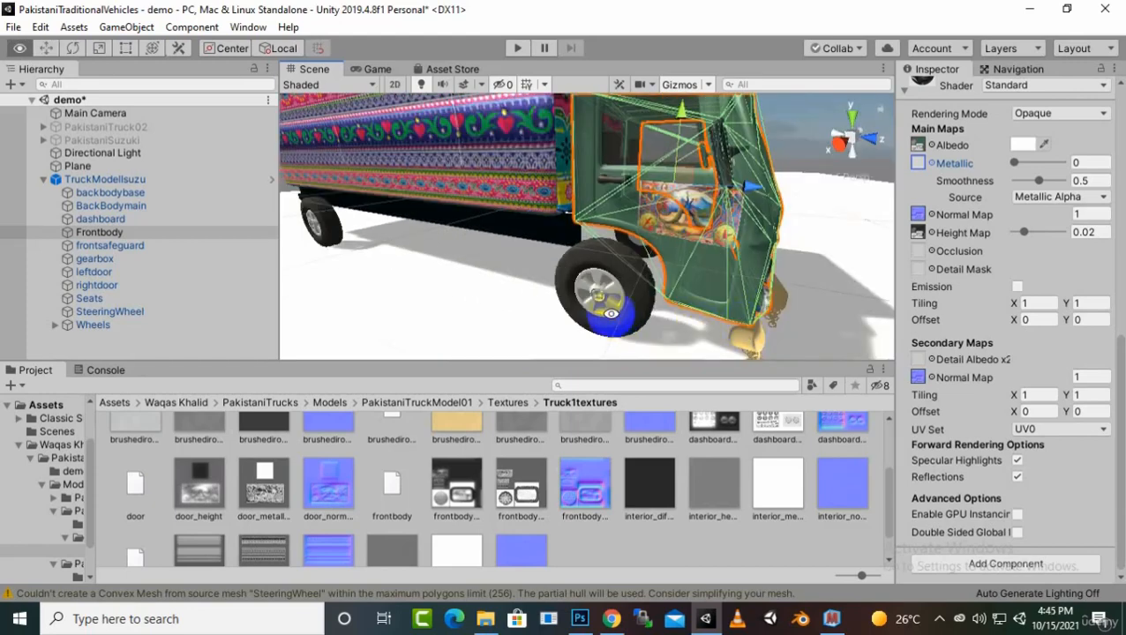
pyautogui.keyDown('alt'); pyautogui.moveTo(611, 319); pyautogui.dragTo(678, 334); pyautogui.keyUp('alt')
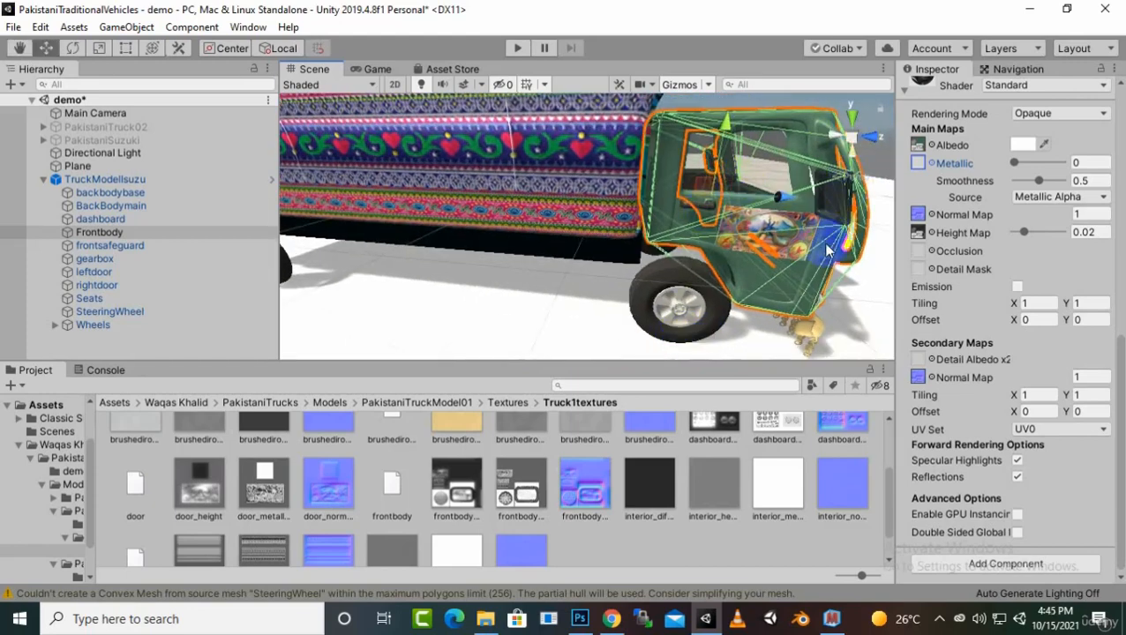
# - Select the truck's rightdoor object and expand the settings of its doortexture material
pyautogui.scroll(3, 822, 242)
pyautogui.scroll(3, 819, 244)
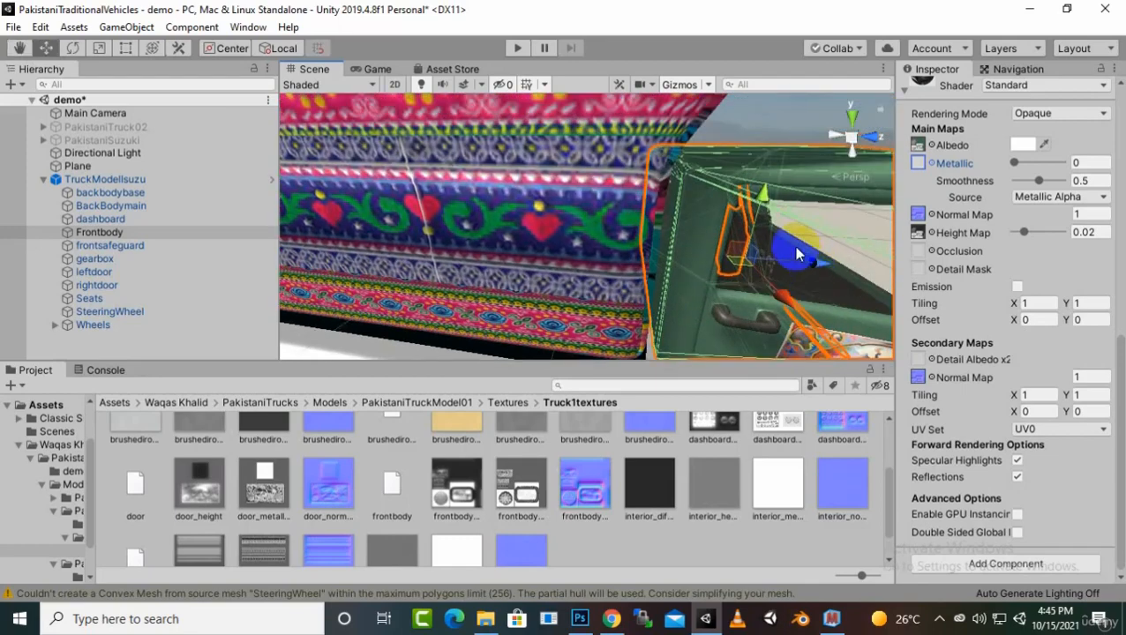
pyautogui.click(824, 344)
pyautogui.scroll(-3, 821, 344)
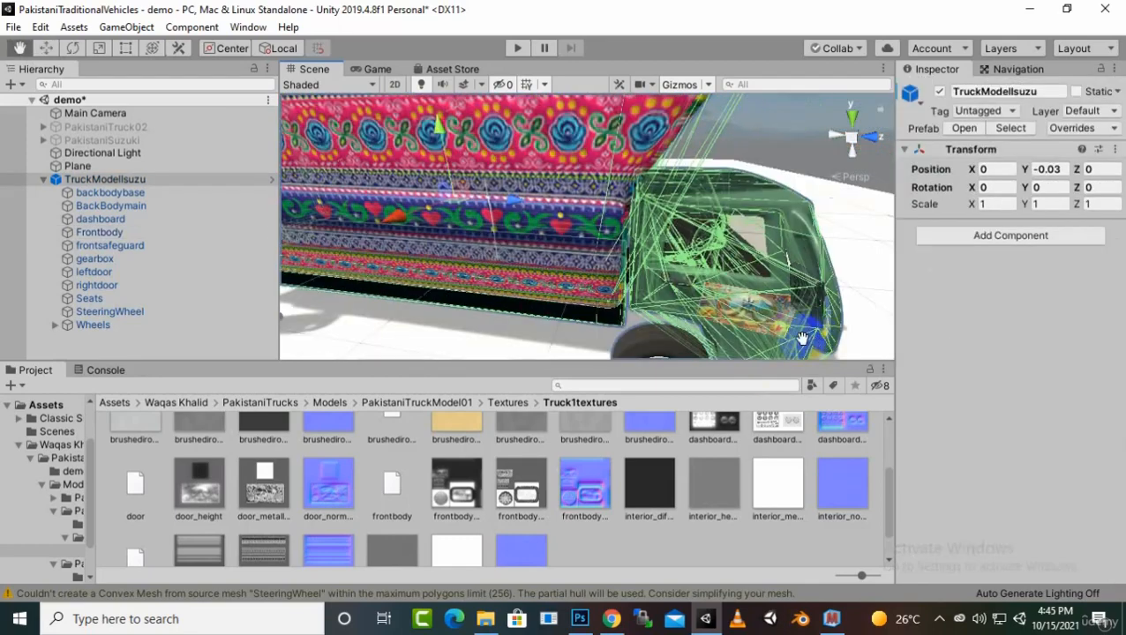
pyautogui.moveTo(802, 339); pyautogui.dragTo(766, 315, button='middle')
pyautogui.click(676, 281)
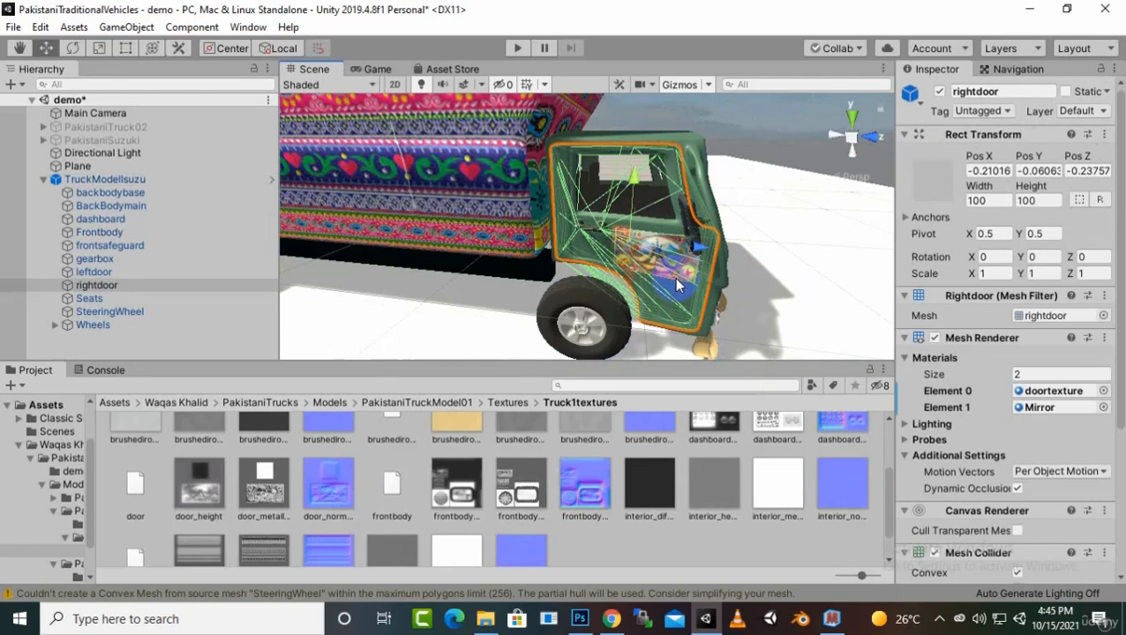
pyautogui.scroll(-5, 962, 397)
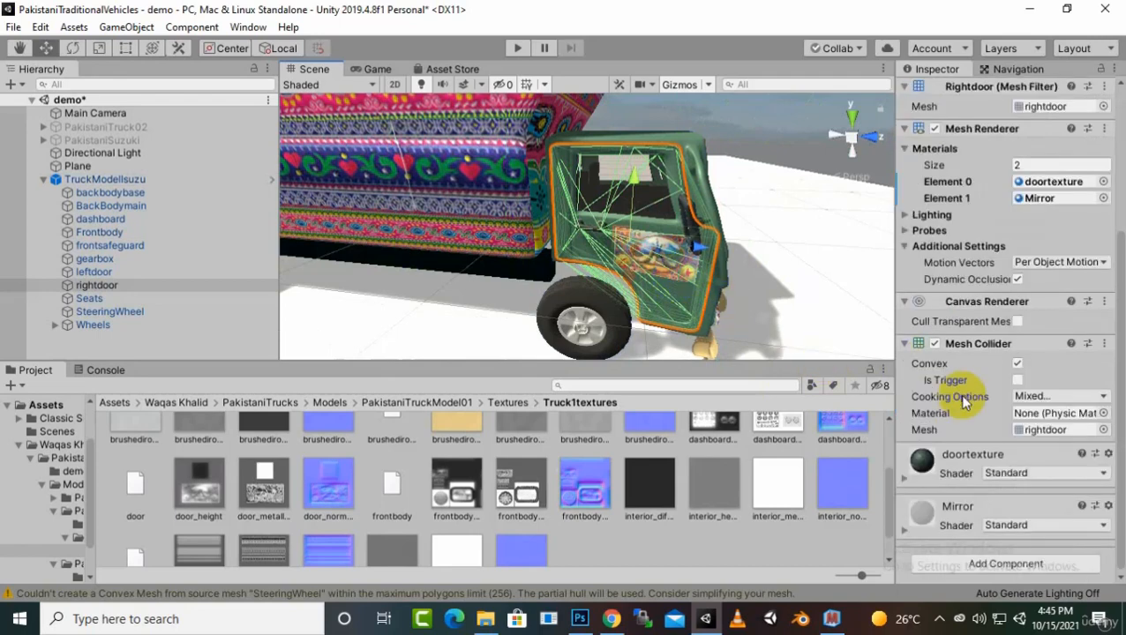
pyautogui.click(902, 478)
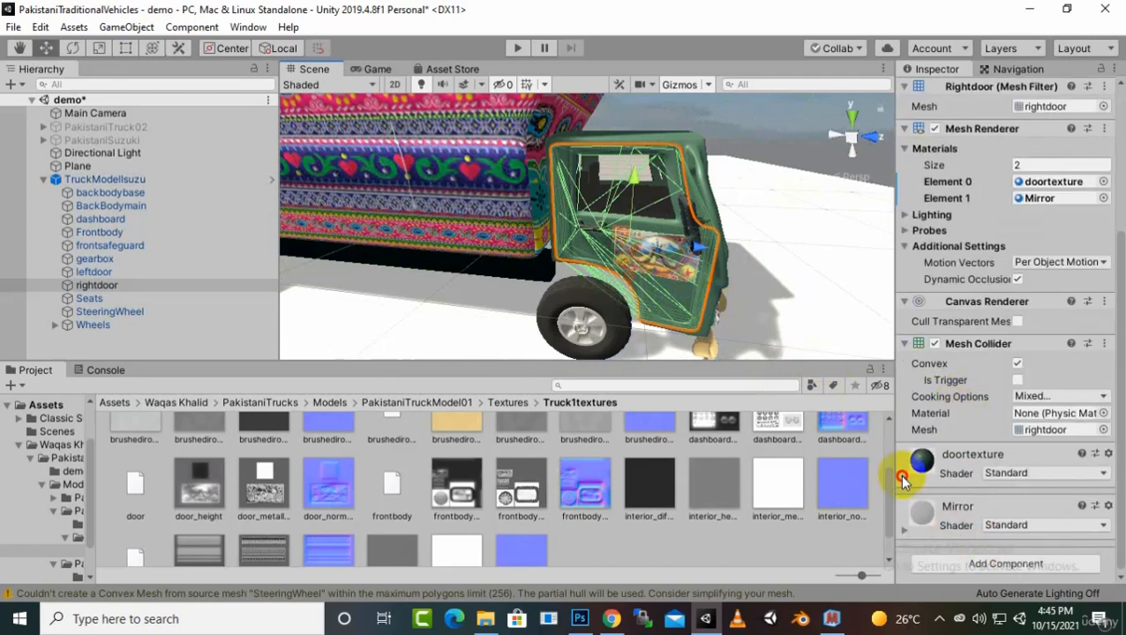
pyautogui.scroll(-4, 971, 410)
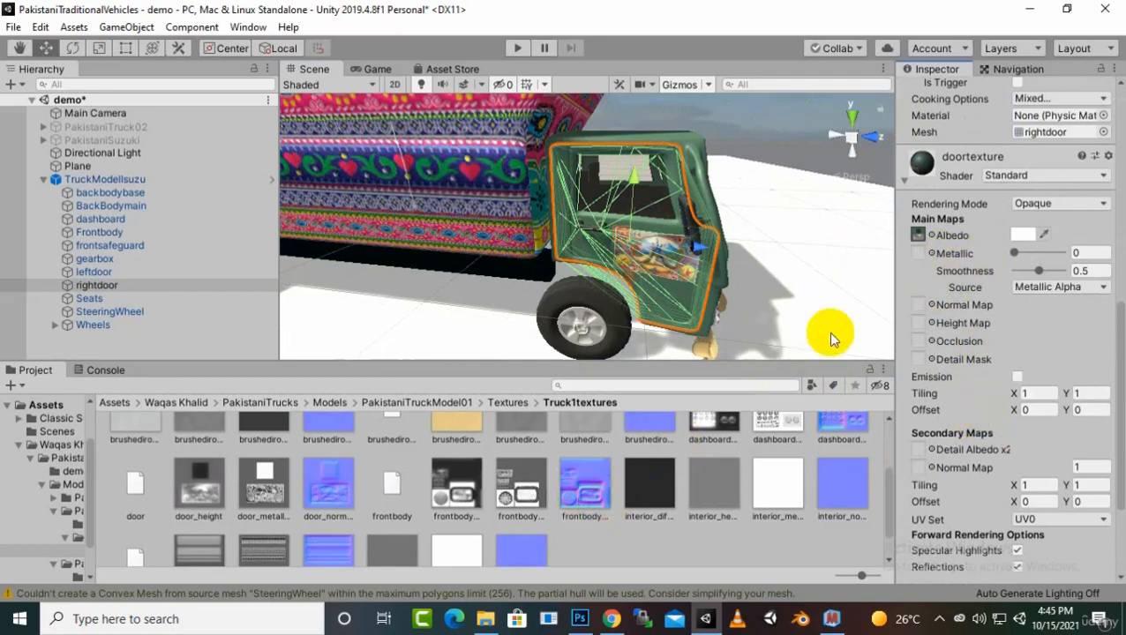
# - Assign the door_height texture as the doortexture material's height map and the door normal texture as its normal map
pyautogui.scroll(-1, 643, 494)
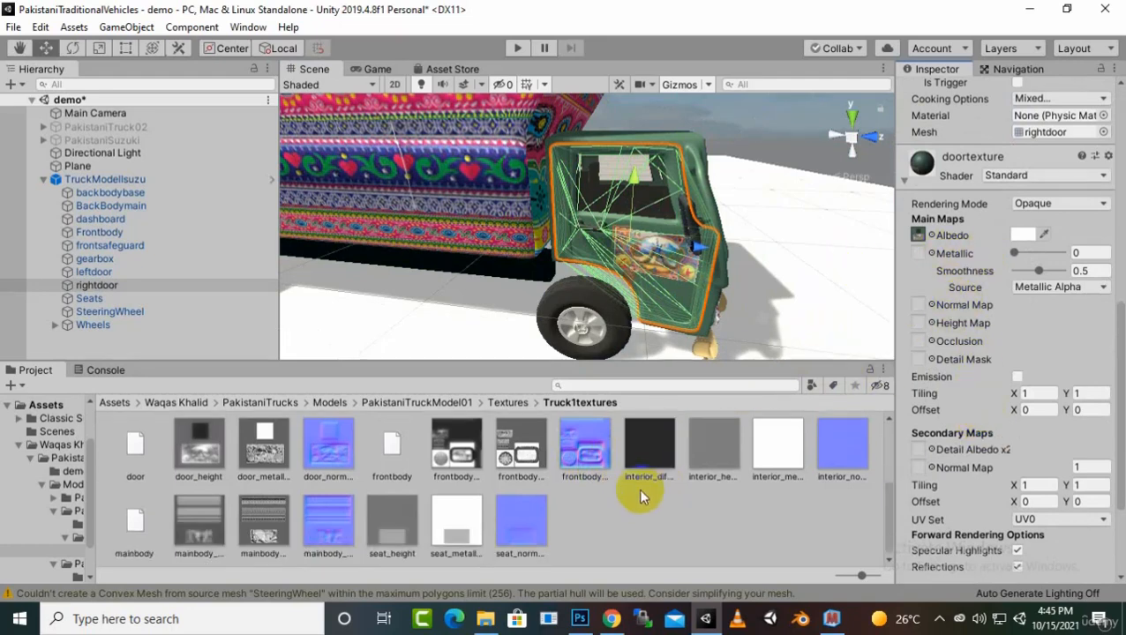
pyautogui.scroll(3, 565, 533)
pyautogui.scroll(2, 566, 534)
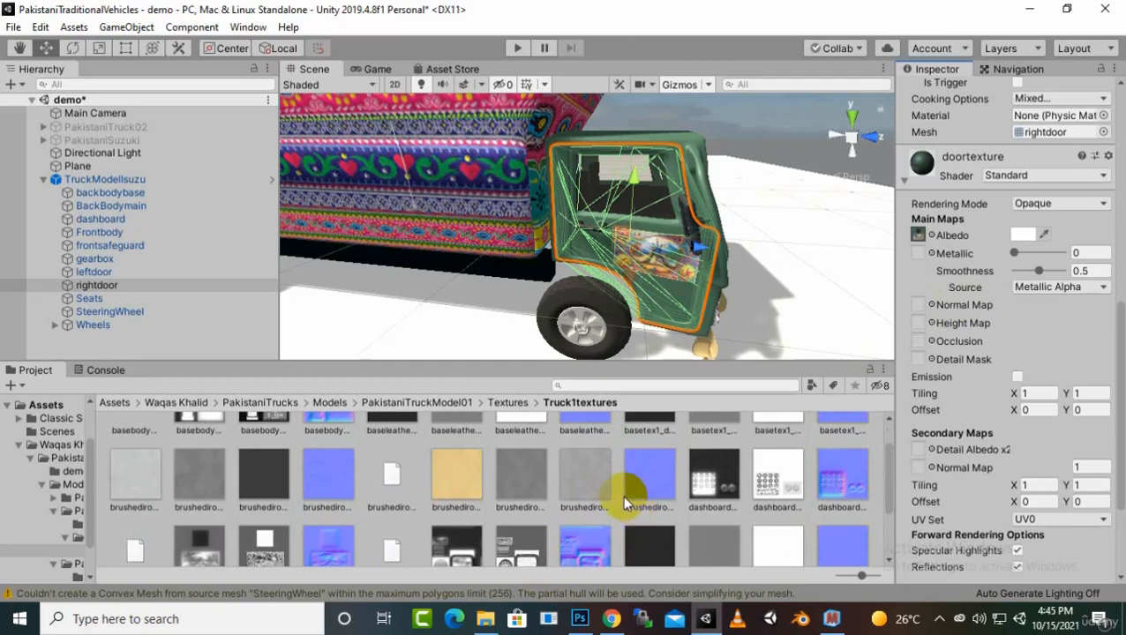
pyautogui.scroll(-2, 622, 495)
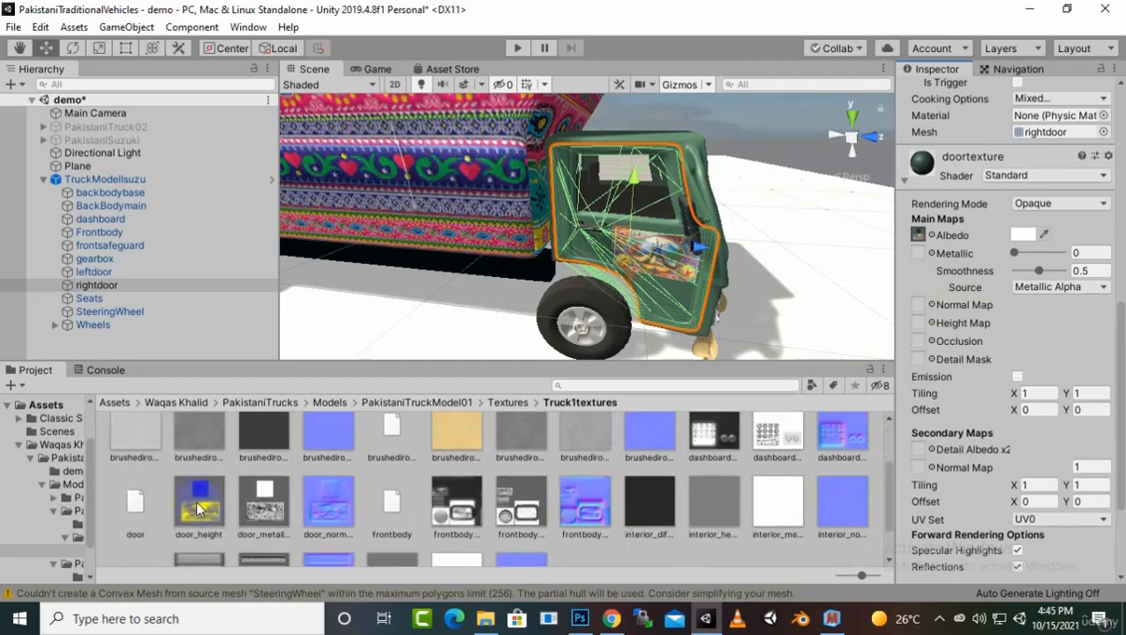
pyautogui.moveTo(194, 515); pyautogui.dragTo(919, 323)
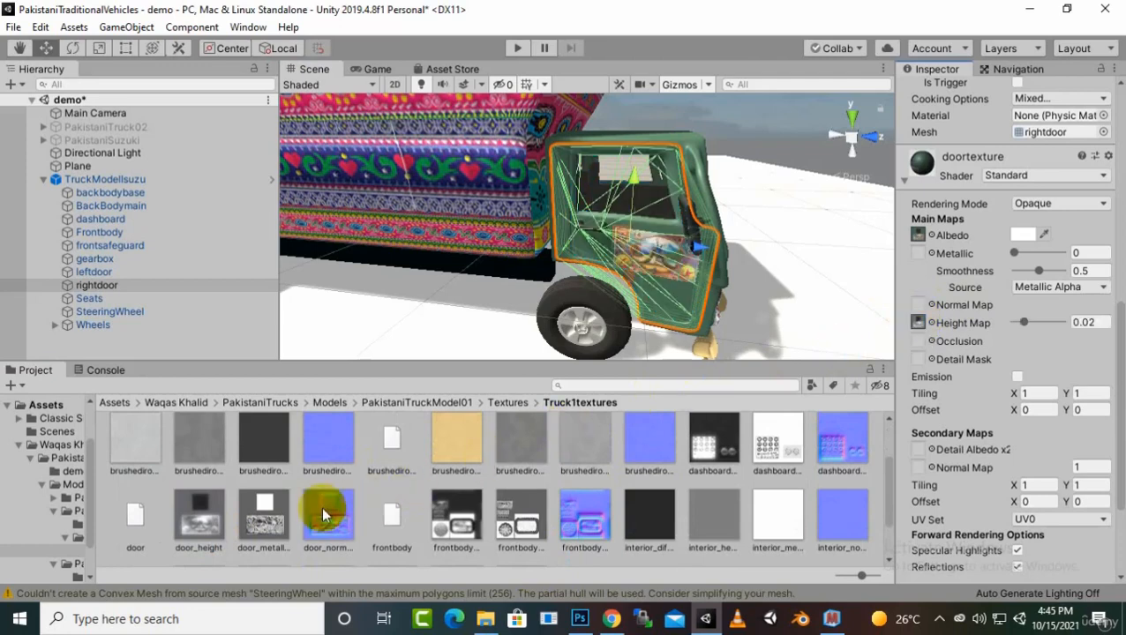
pyautogui.moveTo(323, 507); pyautogui.dragTo(918, 304)
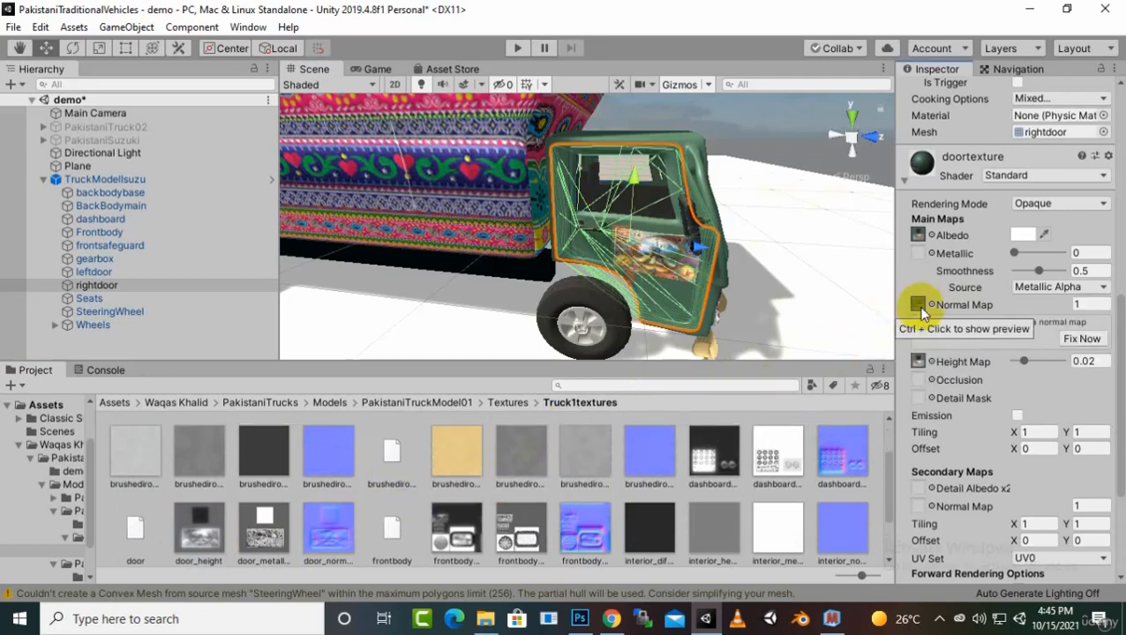
# - Try a height map strength of 0.005 on doortexture, check the door artwork up close, and set the strength to 0.024
pyautogui.scroll(3, 735, 302)
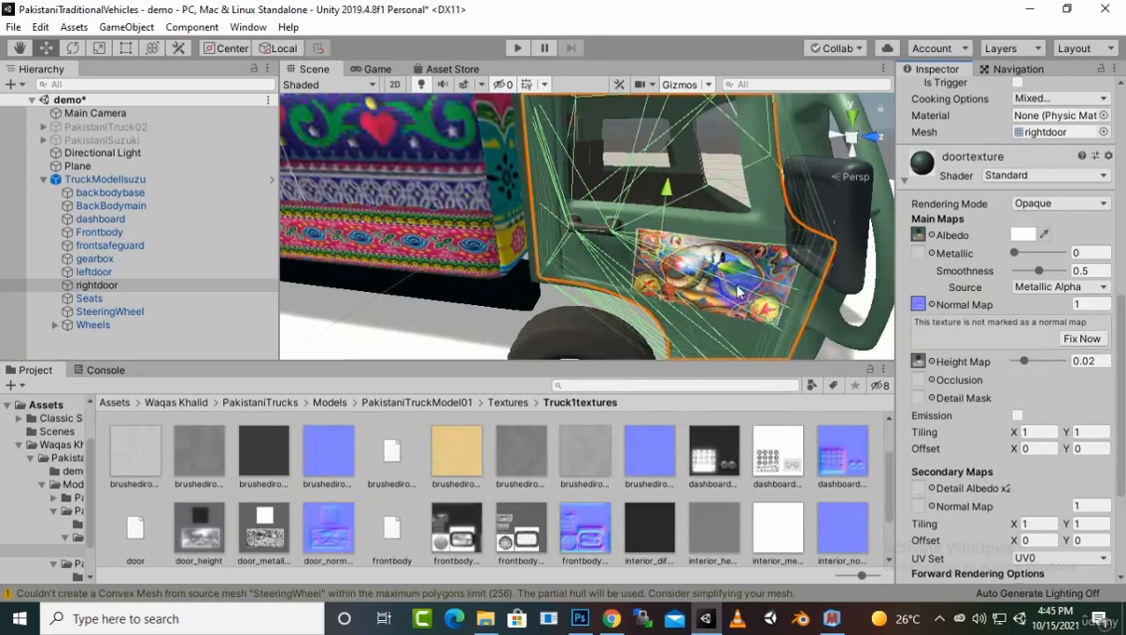
pyautogui.moveTo(744, 289); pyautogui.dragTo(725, 271, button='middle')
pyautogui.scroll(5, 724, 275)
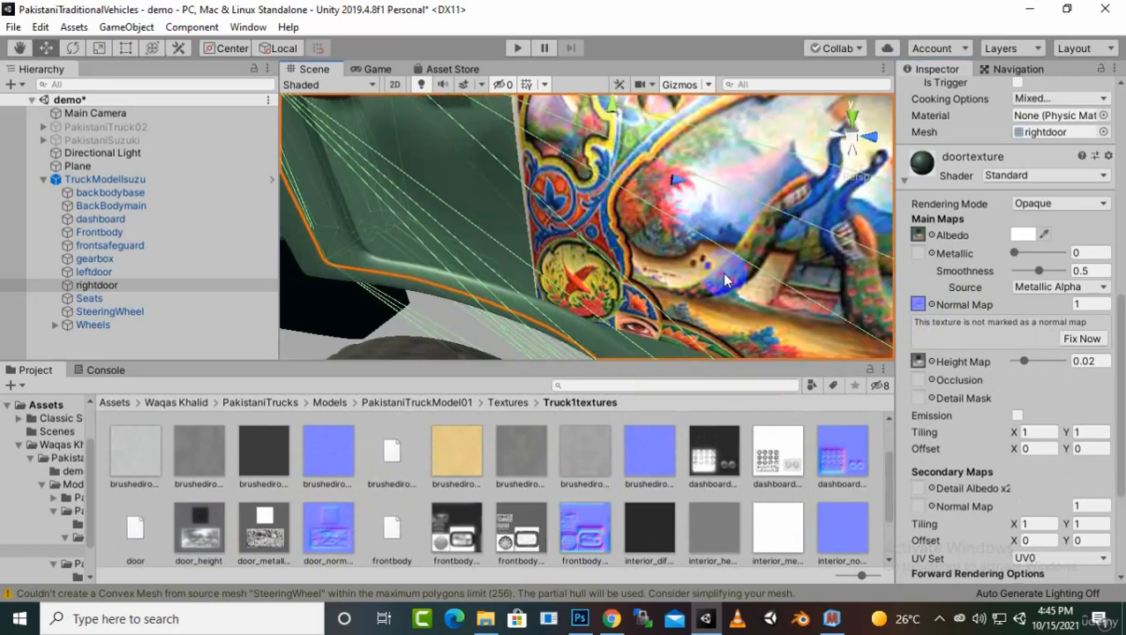
pyautogui.scroll(-5, 724, 279)
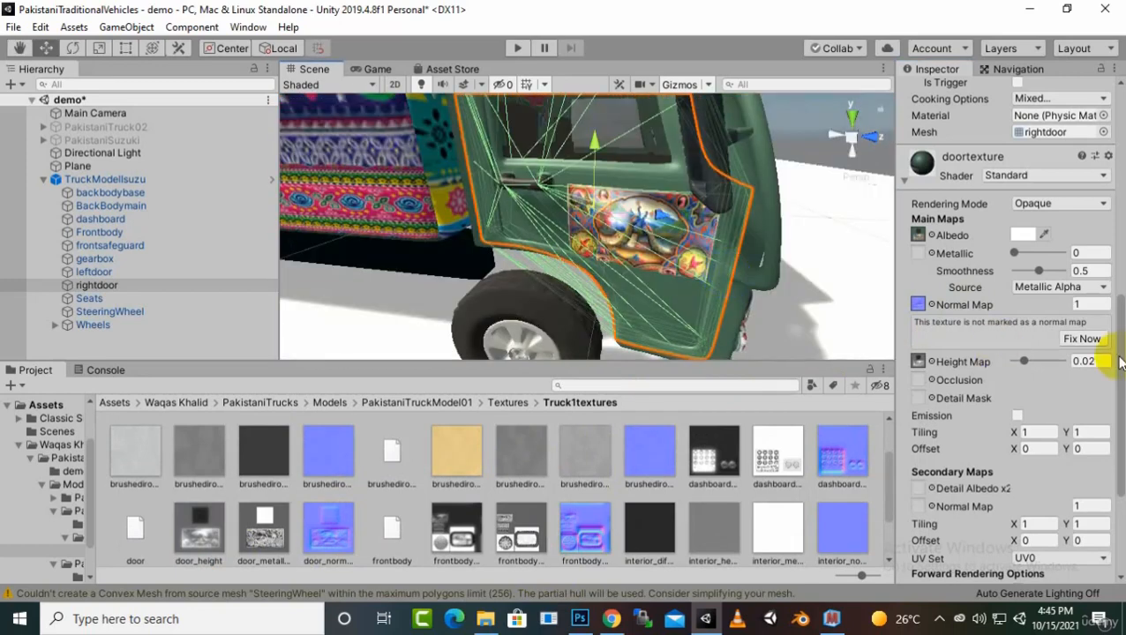
pyautogui.moveTo(1036, 365)
pyautogui.mouseDown()
pyautogui.moveTo(1080, 360)
pyautogui.moveTo(948, 362)
pyautogui.moveTo(1094, 362)
pyautogui.moveTo(1016, 364)
pyautogui.mouseUp()
pyautogui.scroll(5, 758, 308)
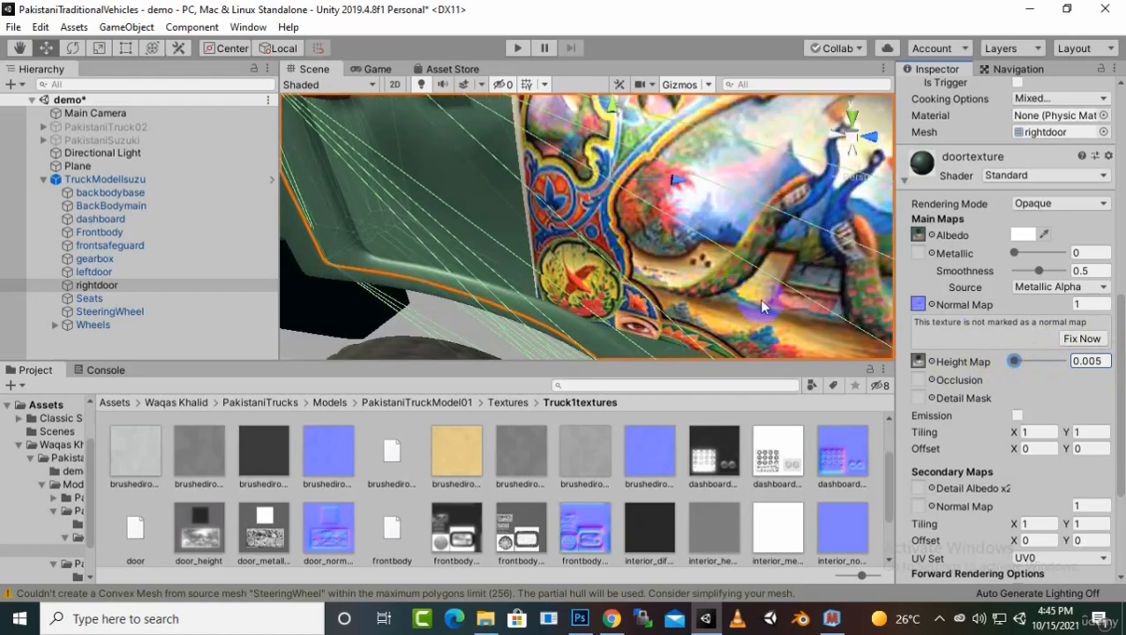
pyautogui.scroll(-3, 1017, 353)
pyautogui.moveTo(1015, 213); pyautogui.dragTo(1027, 212)
pyautogui.scroll(-5, 729, 249)
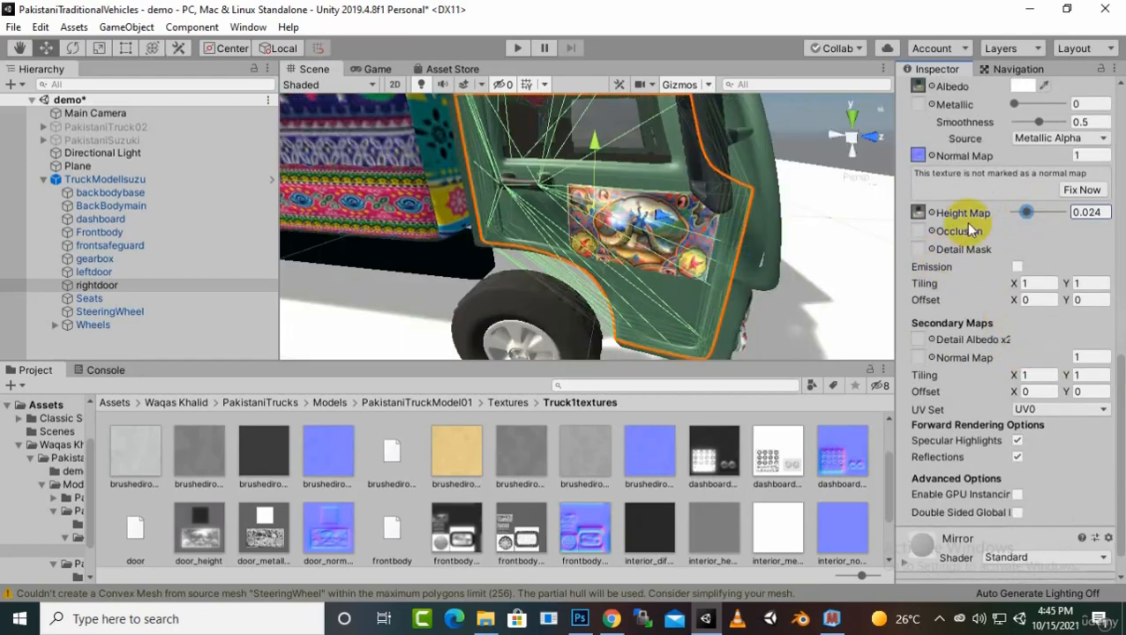
# - Fix the import type of the door normal texture so it is marked as a normal map
pyautogui.click(1072, 189)
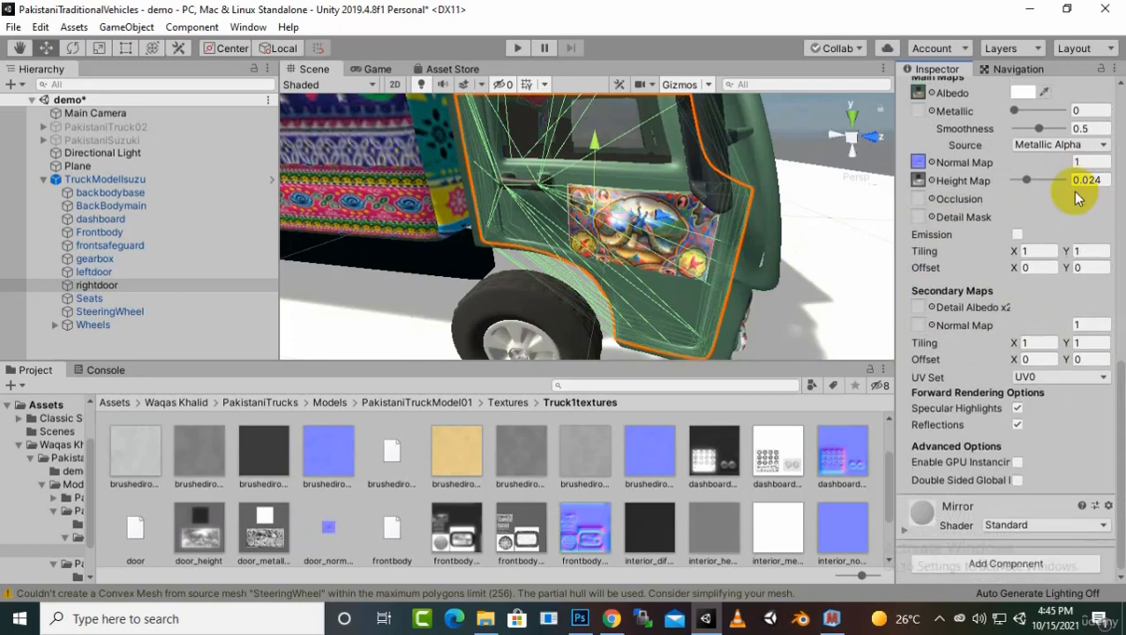
pyautogui.scroll(-3, 663, 237)
pyautogui.scroll(3, 663, 236)
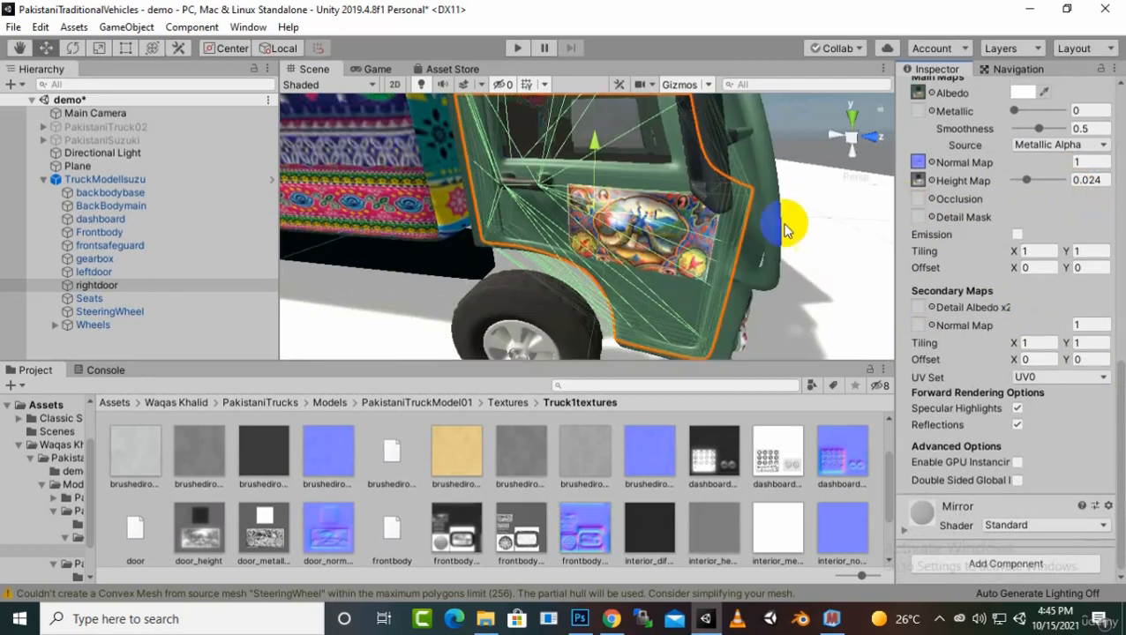
# - Try a normal map strength of 28.51 on doortexture, check the door artwork, and reset the strength to 1
pyautogui.moveTo(1070, 161); pyautogui.dragTo(673, 233)
pyautogui.scroll(5, 672, 233)
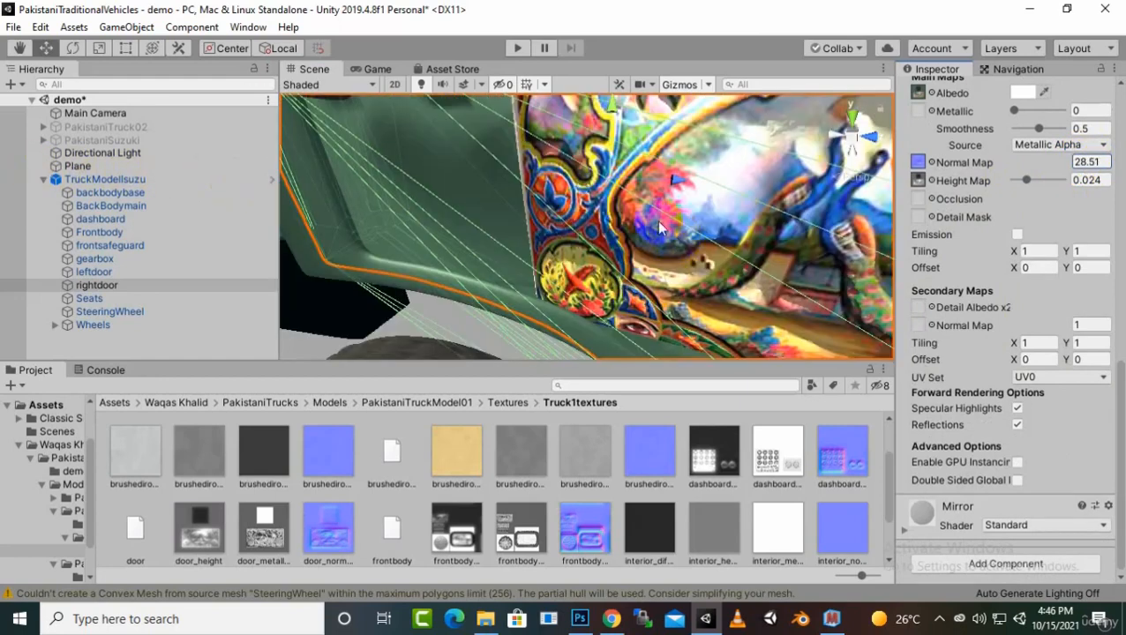
pyautogui.click(1087, 163)
pyautogui.write('1')
pyautogui.scroll(-10, 559, 263)
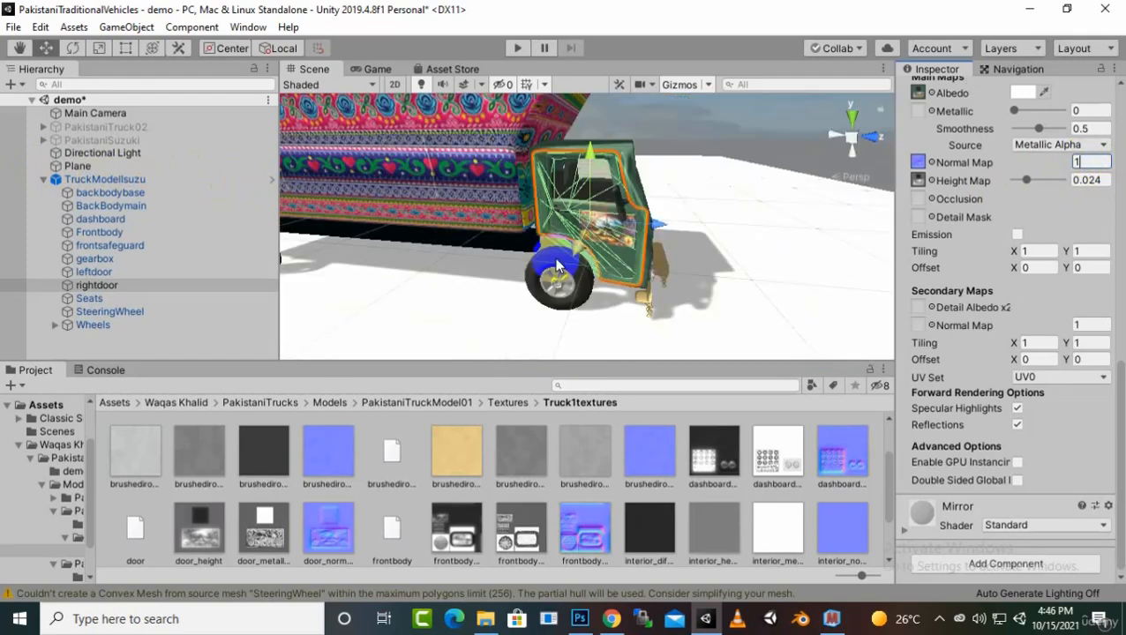
# - Select the frontsafeguard object at the truck's front and expand the settings of its Chainmat material
pyautogui.scroll(4, 554, 243)
pyautogui.moveTo(615, 276)
pyautogui.mouseDown(button='middle')
pyautogui.moveTo(592, 285)
pyautogui.moveTo(613, 272)
pyautogui.mouseUp(button='middle')
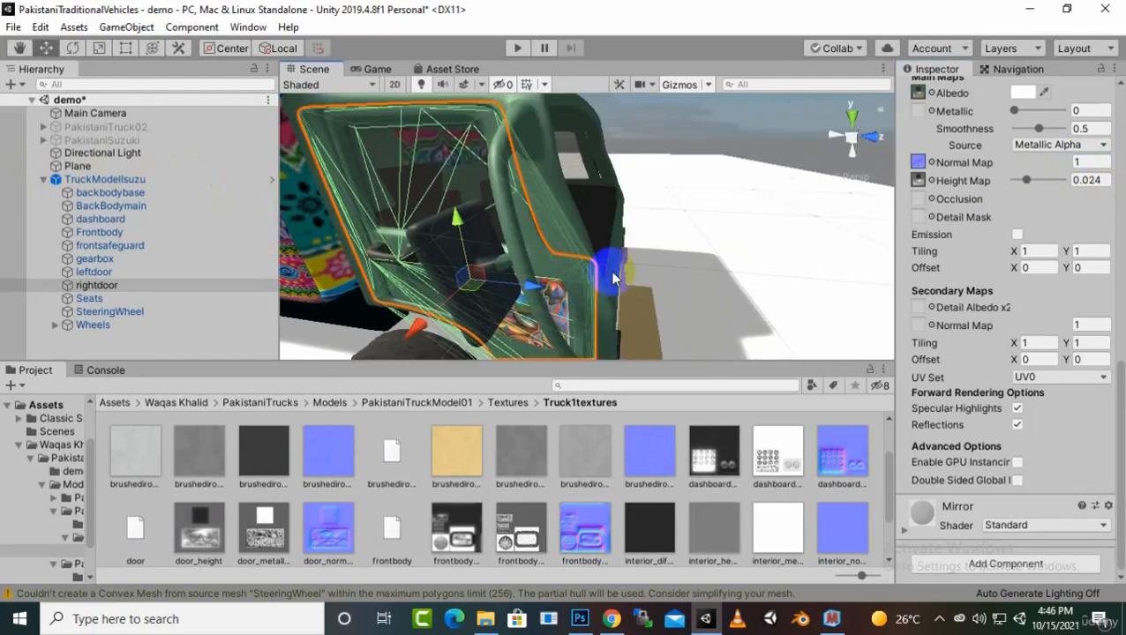
pyautogui.scroll(-3, 630, 258)
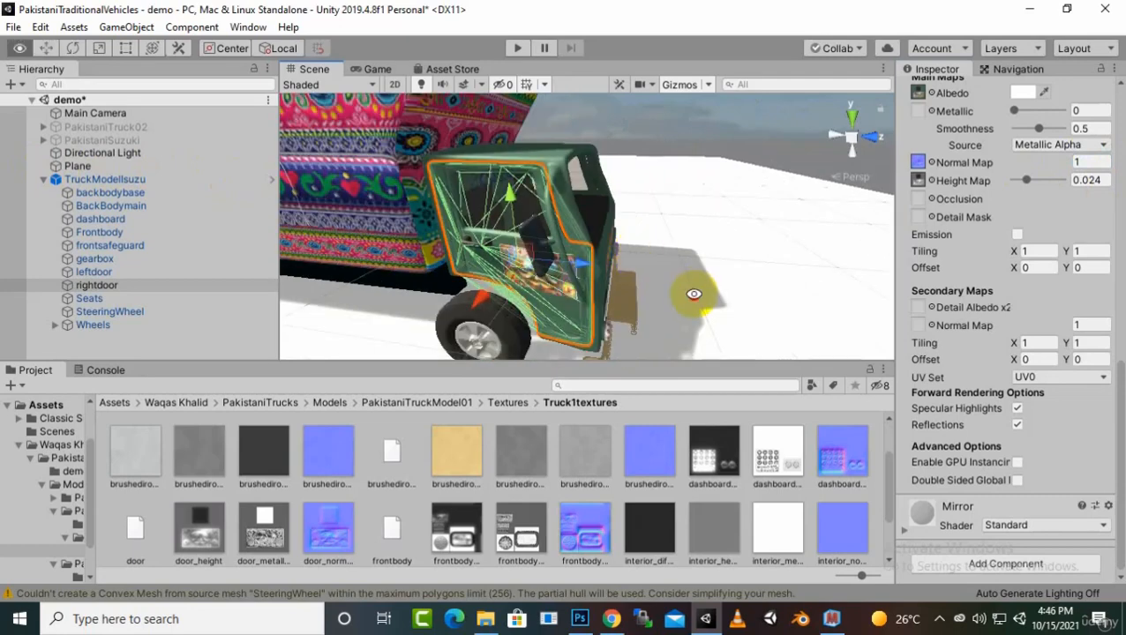
pyautogui.keyDown('alt'); pyautogui.moveTo(691, 301); pyautogui.dragTo(482, 295); pyautogui.keyUp('alt')
pyautogui.scroll(4, 487, 296)
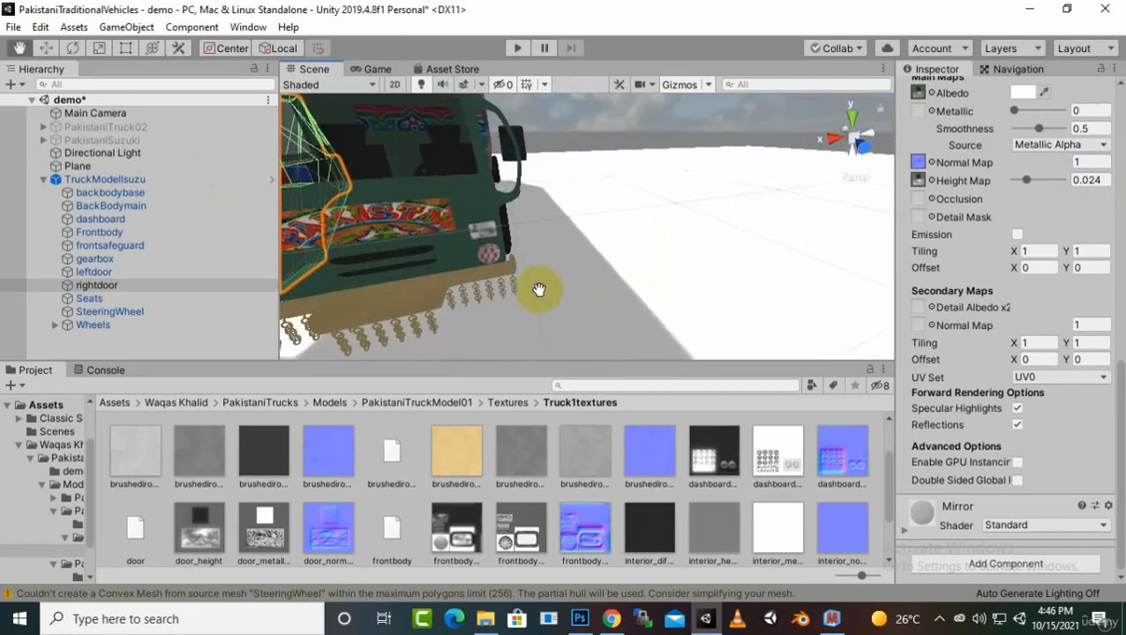
pyautogui.moveTo(538, 288); pyautogui.dragTo(561, 235, button='middle')
pyautogui.click(564, 268)
pyautogui.click(558, 240)
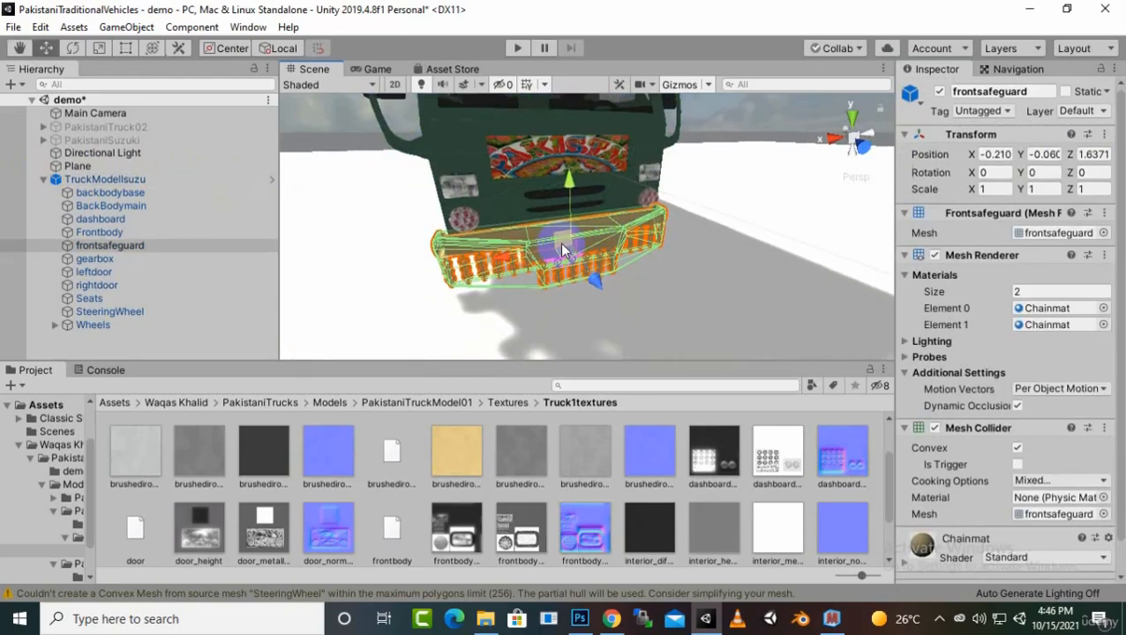
pyautogui.scroll(3, 542, 281)
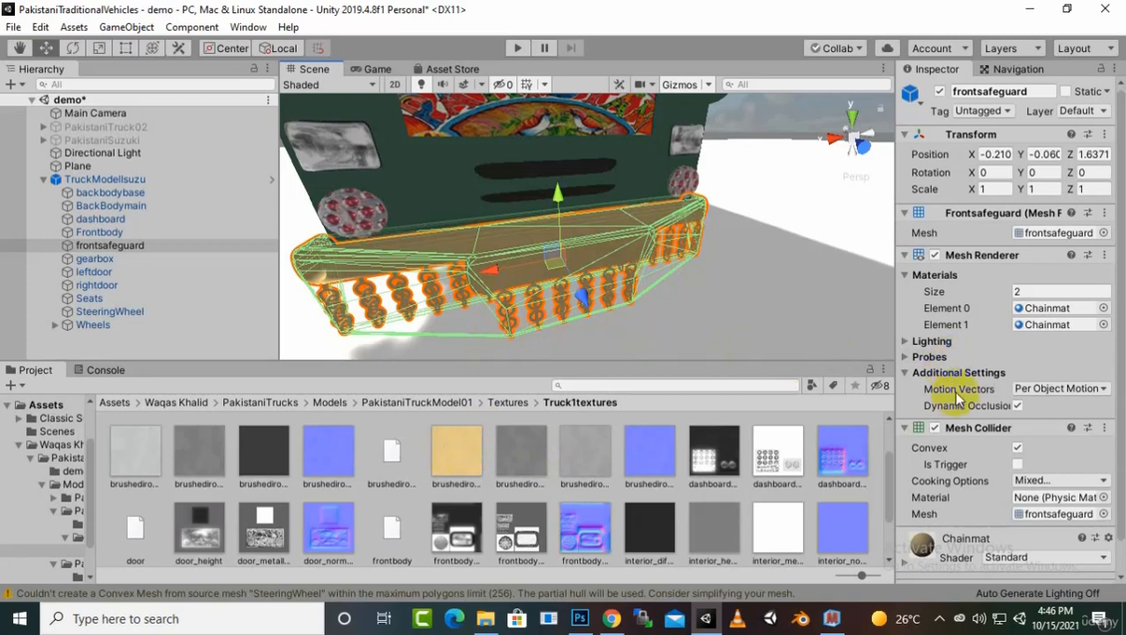
pyautogui.scroll(-2, 957, 399)
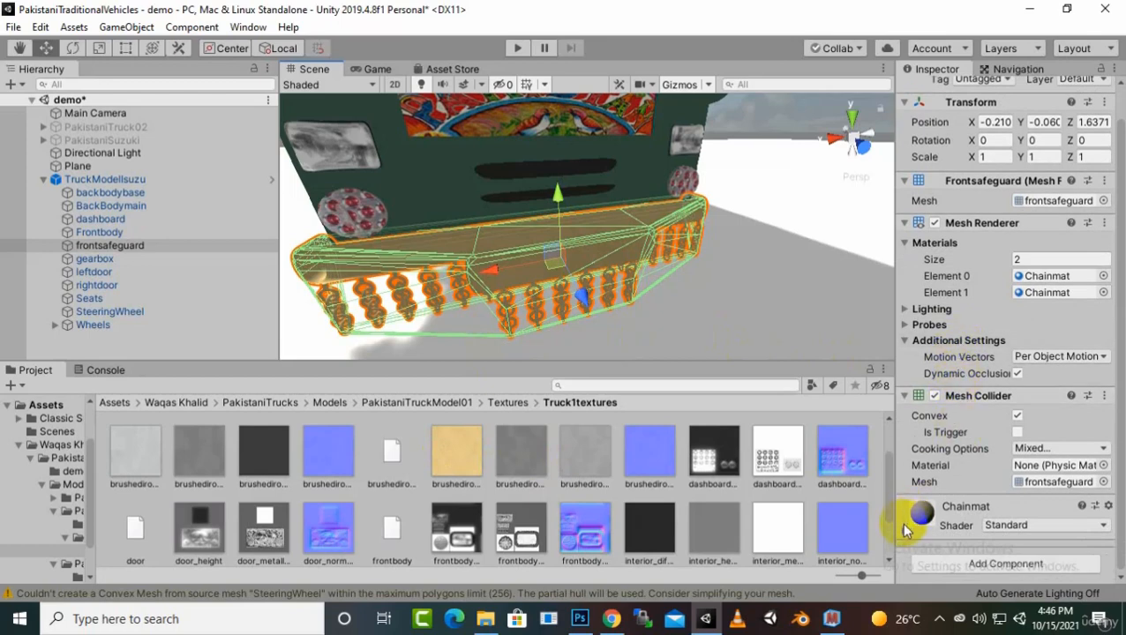
pyautogui.click(905, 530)
pyautogui.scroll(-10, 923, 515)
pyautogui.scroll(5, 942, 505)
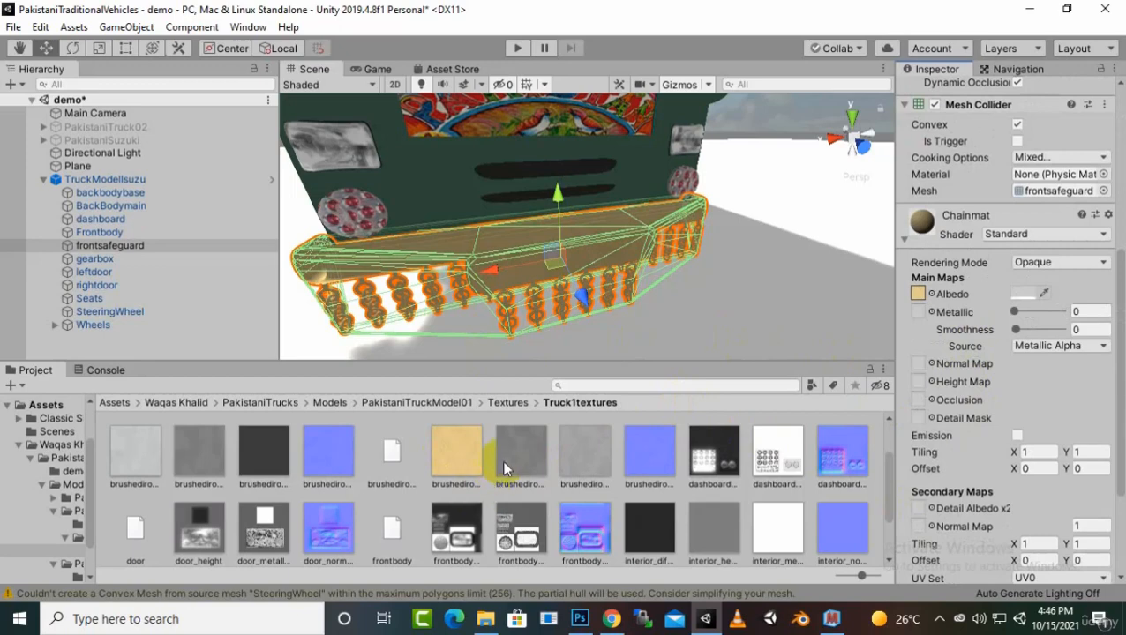
# - Assign brushed iron textures as Chainmat's height and normal maps, and mark the normal texture as a normal map
pyautogui.moveTo(509, 468)
pyautogui.mouseDown()
pyautogui.moveTo(948, 357)
pyautogui.moveTo(917, 379)
pyautogui.mouseUp()
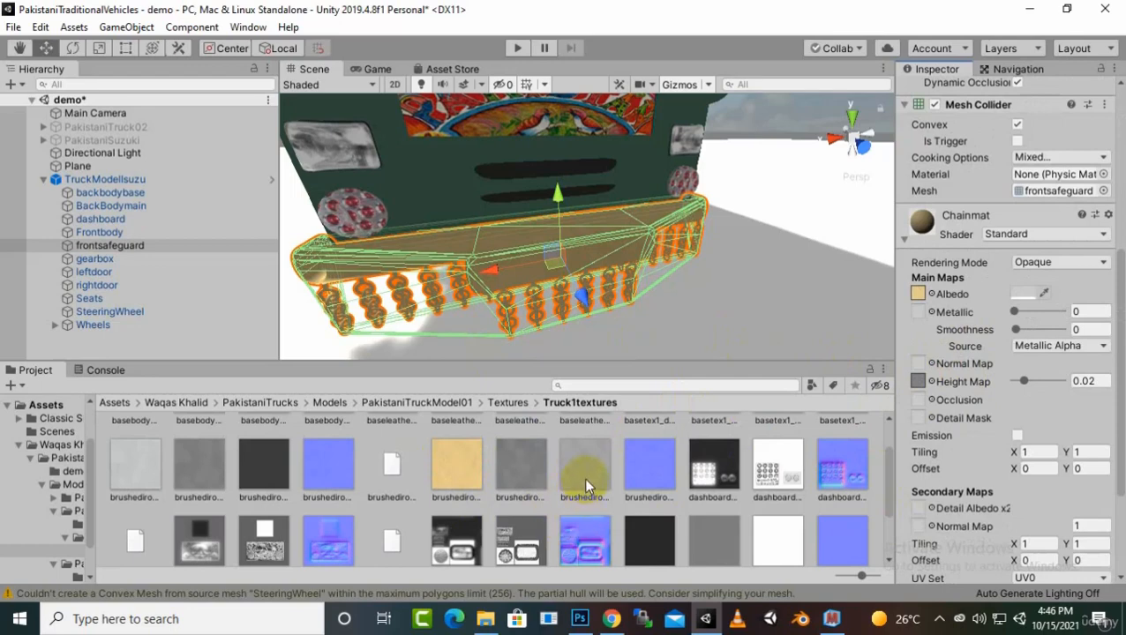
pyautogui.moveTo(640, 480)
pyautogui.mouseDown()
pyautogui.moveTo(877, 389)
pyautogui.moveTo(918, 406)
pyautogui.moveTo(917, 365)
pyautogui.mouseUp()
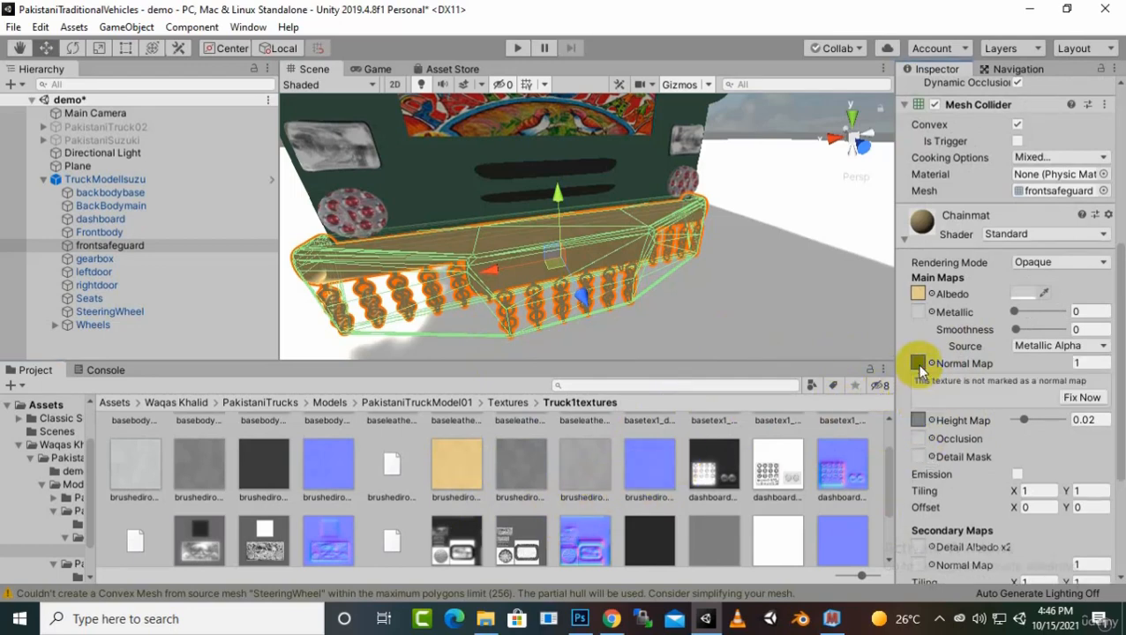
pyautogui.click(1076, 395)
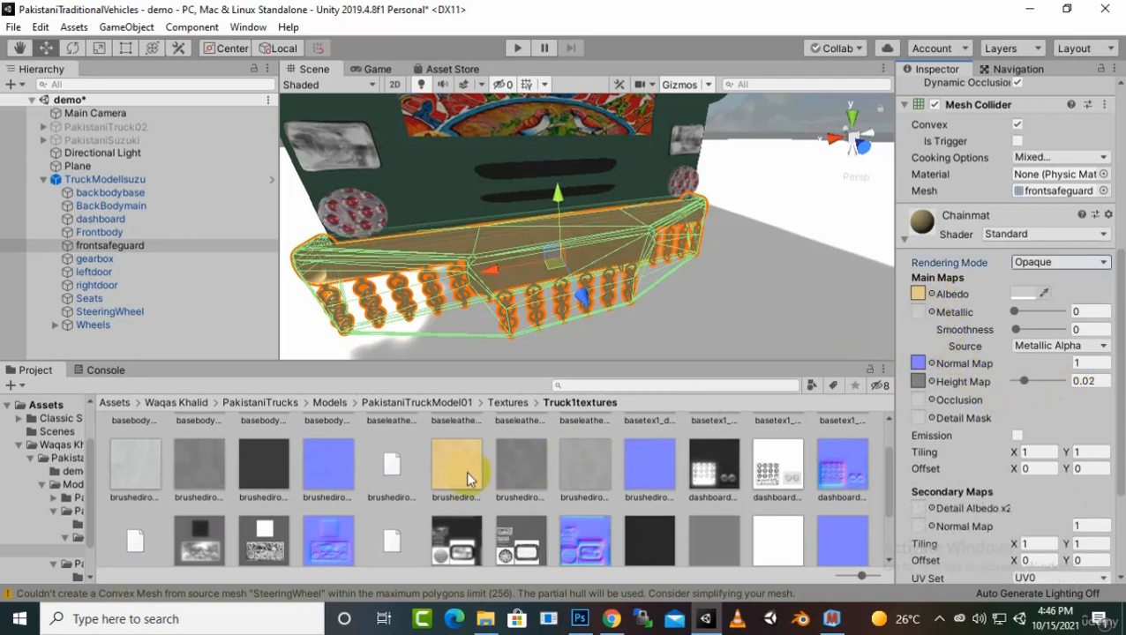
# - Assign the grey brushed iron texture used for height as Chainmat's metallic map and set the smoothness to 0.3
pyautogui.moveTo(516, 472); pyautogui.dragTo(919, 314)
pyautogui.moveTo(649, 322); pyautogui.dragTo(718, 310, button='right')
pyautogui.scroll(-5, 721, 310)
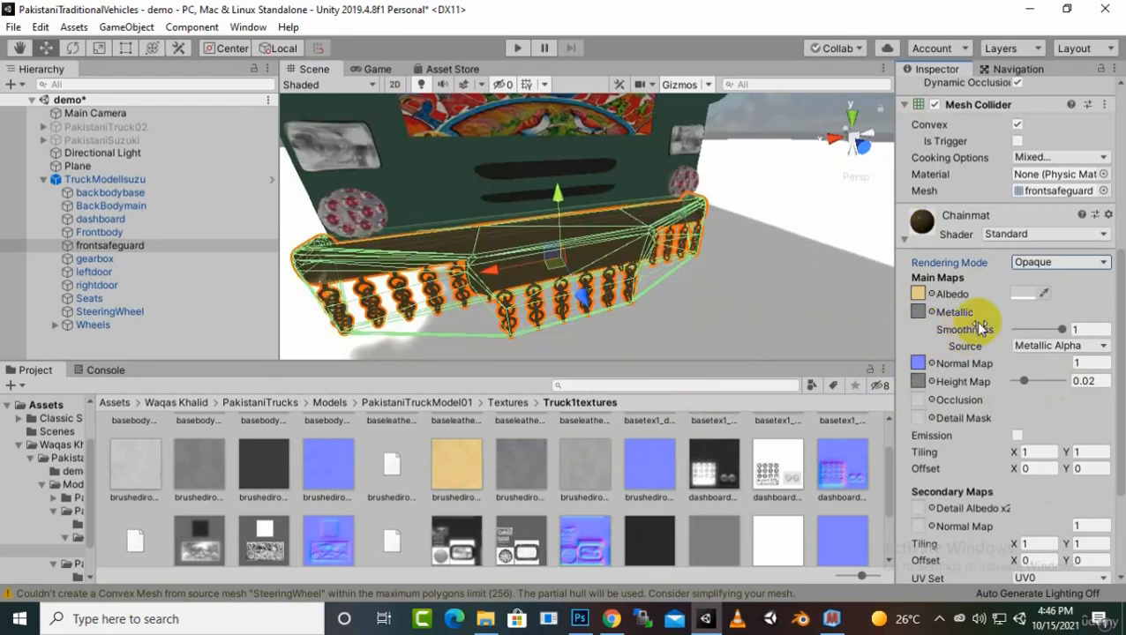
pyautogui.moveTo(1065, 332); pyautogui.dragTo(1025, 337)
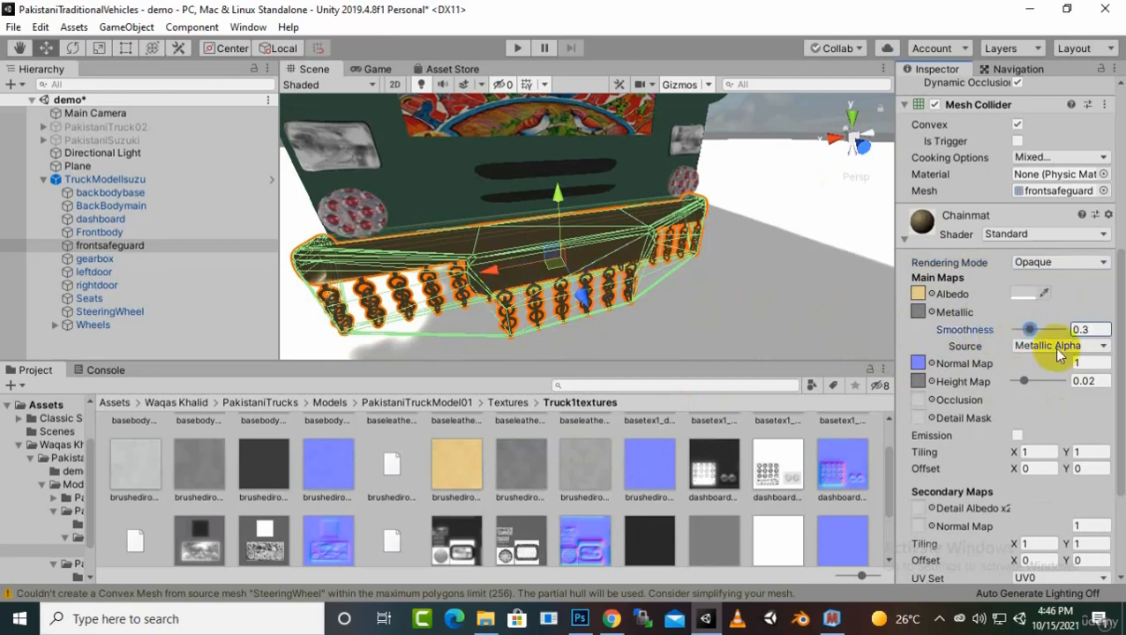
# - Try Albedo Alpha as Chainmat's smoothness source and switch it back to Metallic Alpha
pyautogui.click(1053, 348)
pyautogui.click(1046, 382)
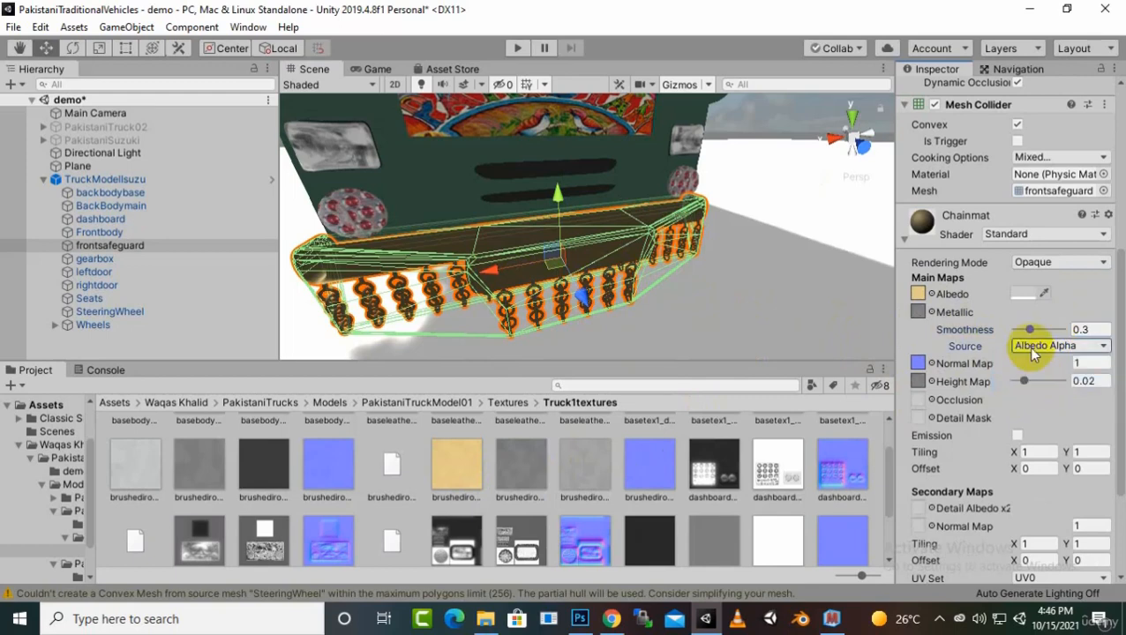
pyautogui.click(1027, 346)
pyautogui.click(1034, 364)
# - Set Chainmat's smoothness to 0.43 while checking the safeguard and its chains from several angles
pyautogui.moveTo(725, 294)
pyautogui.keyDown('alt'); pyautogui.mouseDown()
pyautogui.moveTo(596, 299)
pyautogui.moveTo(711, 306)
pyautogui.moveTo(719, 275)
pyautogui.mouseUp(); pyautogui.keyUp('alt')
pyautogui.scroll(5, 719, 275)
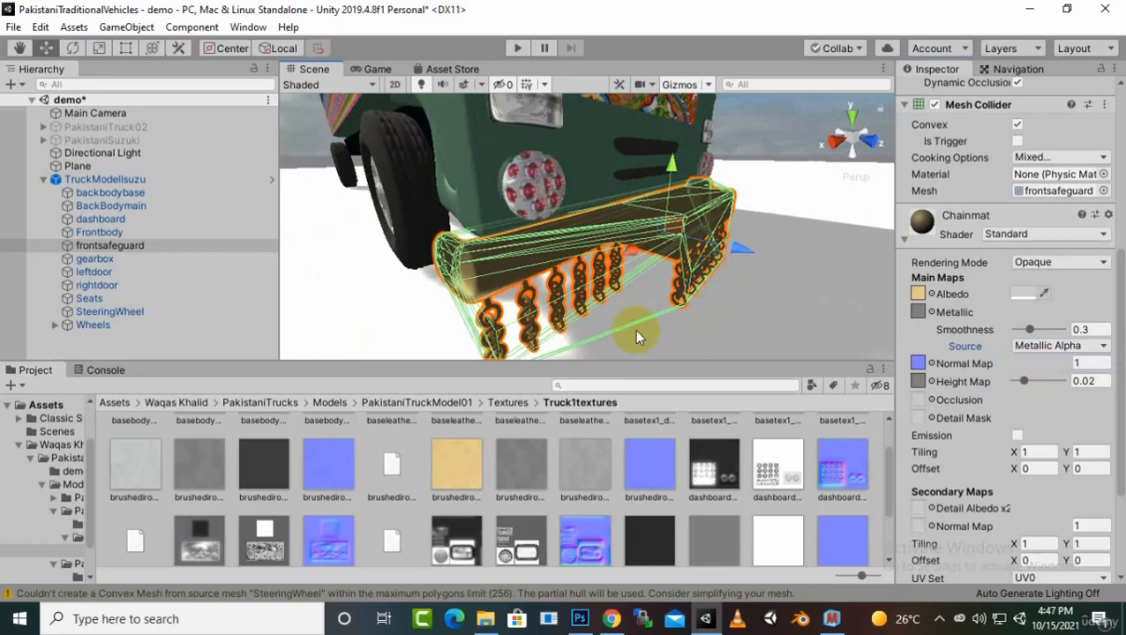
pyautogui.scroll(5, 641, 309)
pyautogui.scroll(-5, 642, 305)
pyautogui.keyDown('alt'); pyautogui.moveTo(646, 309); pyautogui.dragTo(738, 293); pyautogui.keyUp('alt')
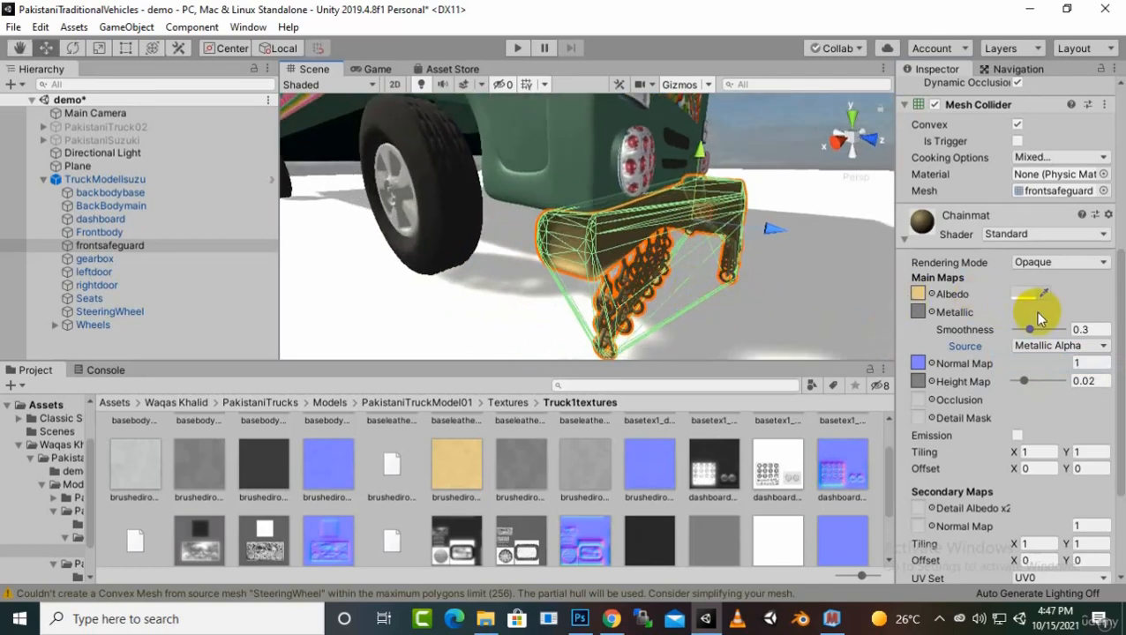
pyautogui.moveTo(1028, 329)
pyautogui.mouseDown()
pyautogui.moveTo(962, 328)
pyautogui.moveTo(1089, 325)
pyautogui.moveTo(1032, 329)
pyautogui.mouseUp()
pyautogui.keyDown('alt'); pyautogui.moveTo(572, 306); pyautogui.dragTo(569, 283); pyautogui.keyUp('alt')
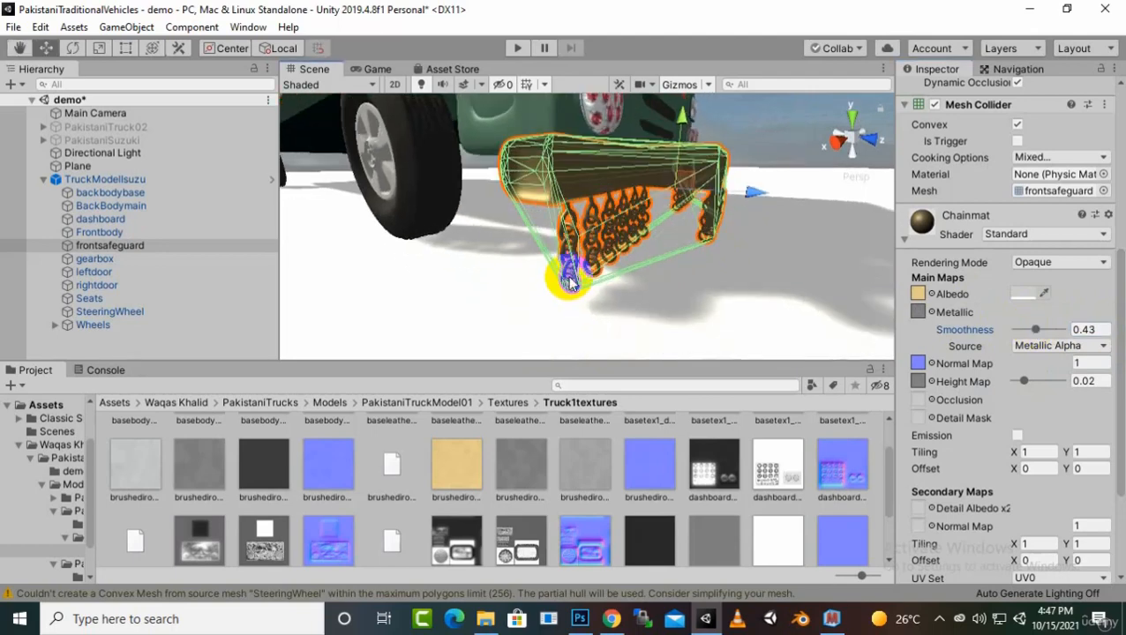
pyautogui.scroll(3, 567, 277)
pyautogui.scroll(-3, 568, 275)
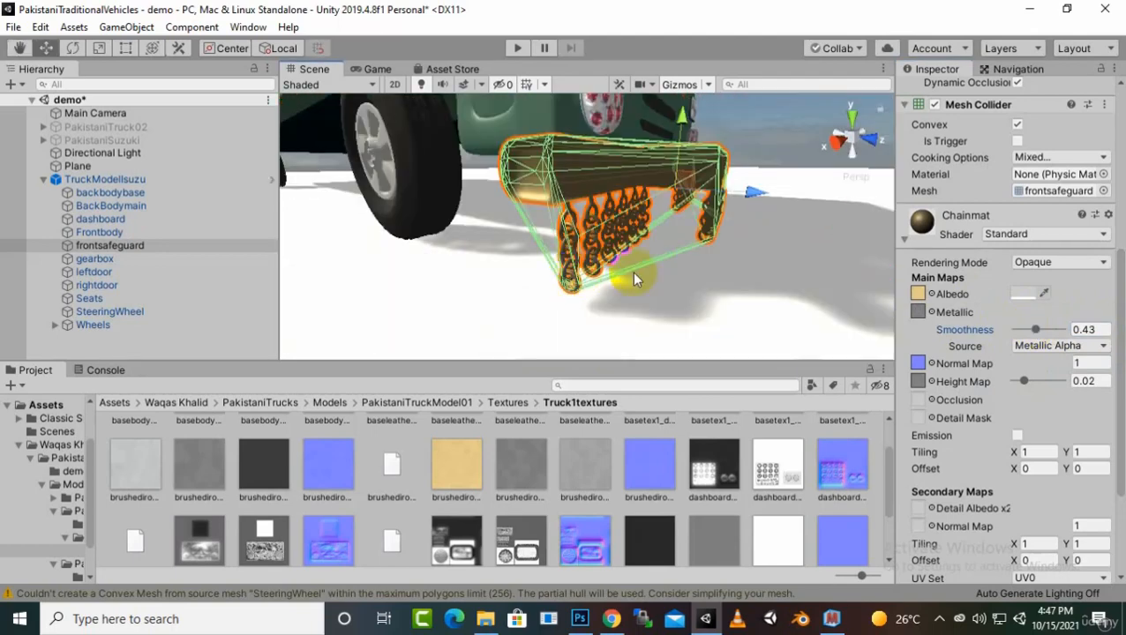
pyautogui.moveTo(731, 293)
pyautogui.keyDown('alt'); pyautogui.mouseDown()
pyautogui.moveTo(716, 312)
pyautogui.moveTo(674, 314)
pyautogui.moveTo(855, 339)
pyautogui.mouseUp(); pyautogui.keyUp('alt')
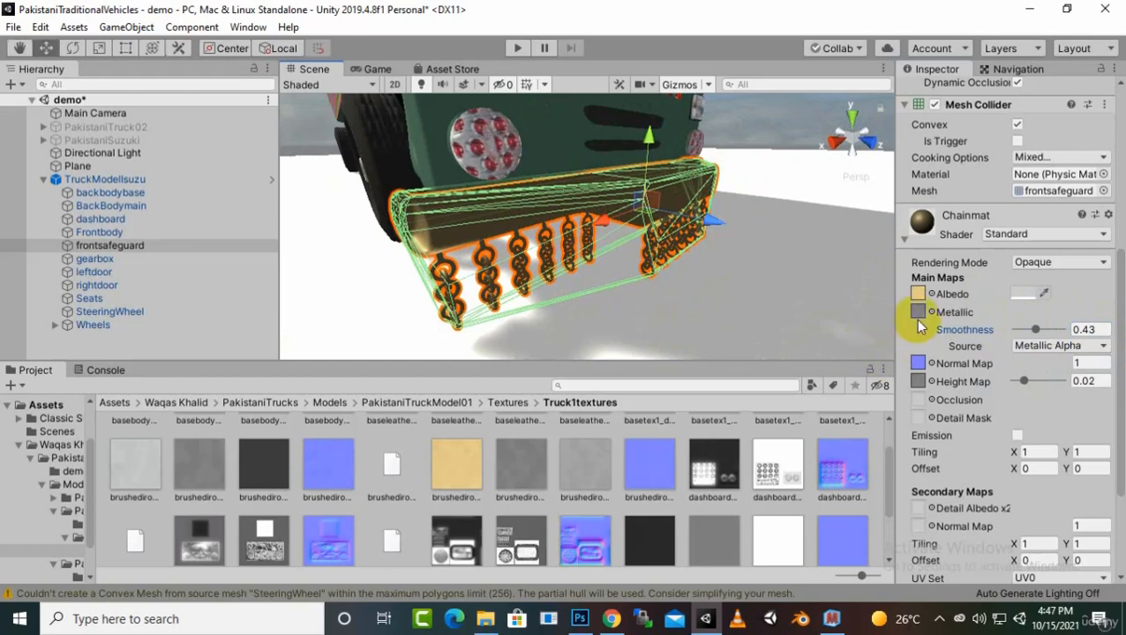
# - Remove the brushed iron texture from Chainmat's metallic map by choosing no texture
pyautogui.click(918, 312)
pyautogui.click(918, 314)
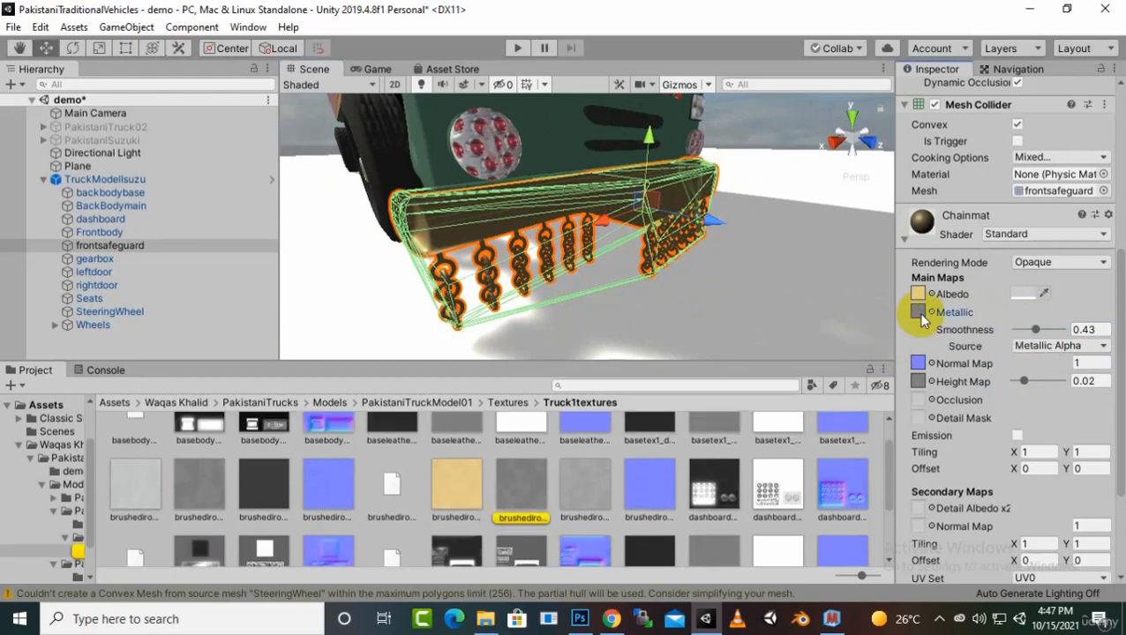
pyautogui.click(931, 311)
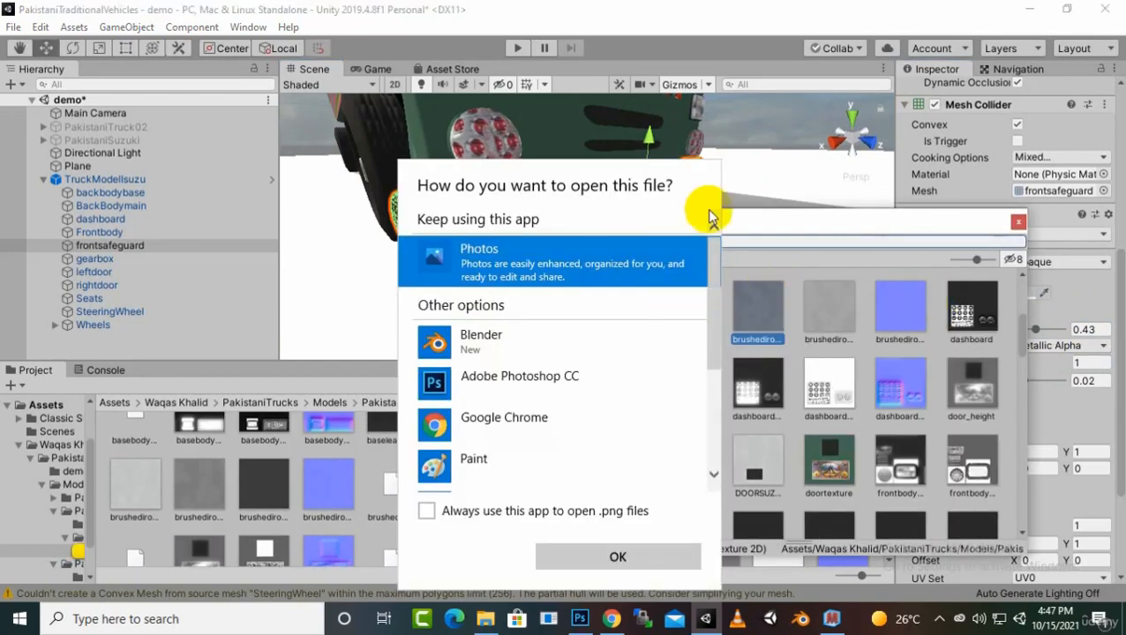
pyautogui.click(629, 549)
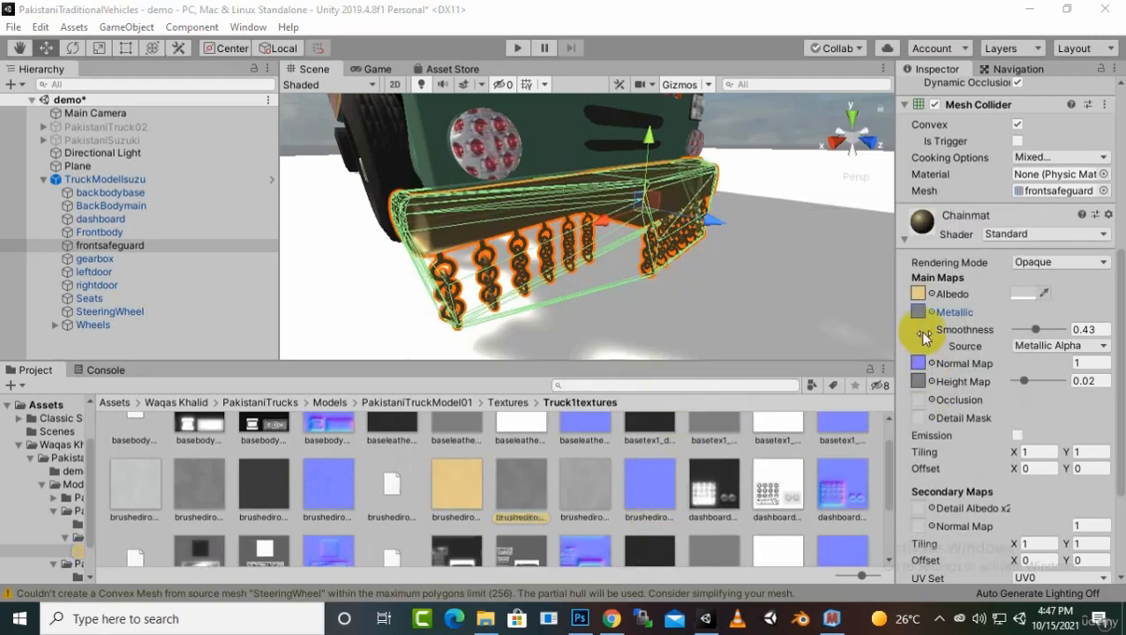
pyautogui.click(929, 312)
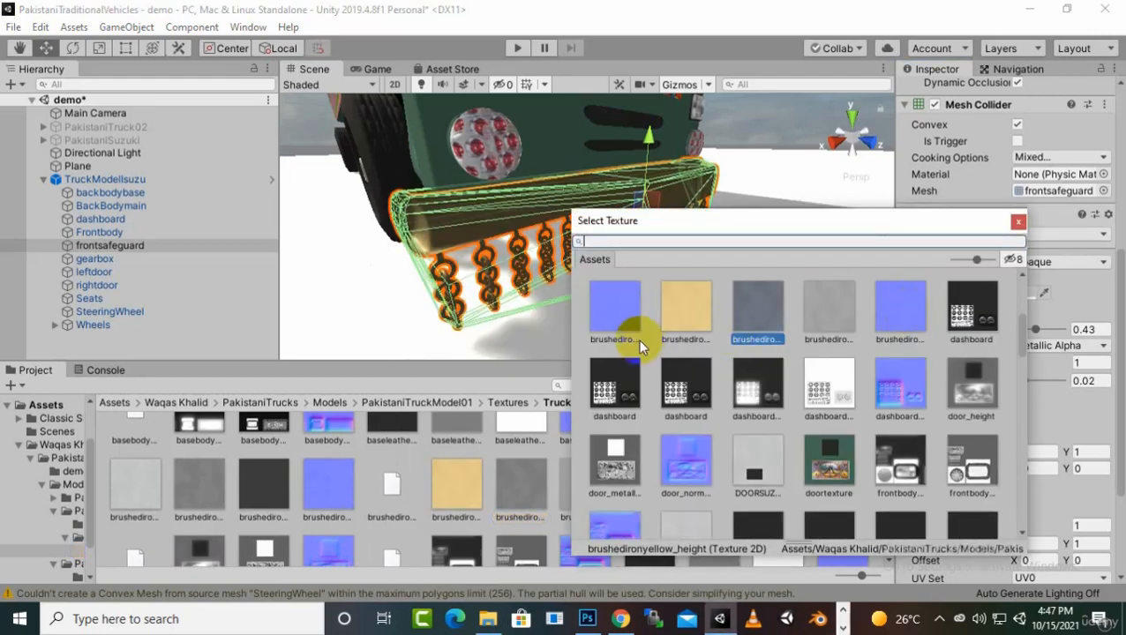
pyautogui.scroll(2, 624, 330)
pyautogui.doubleClick(624, 330)
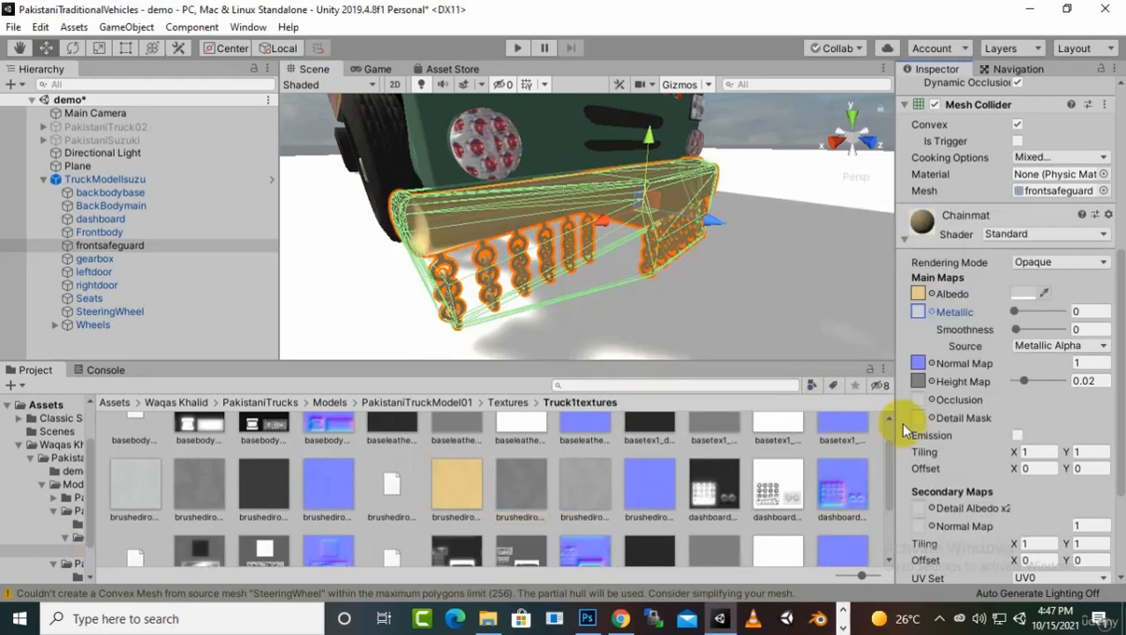
# - Set Chainmat's metallic value to 0.4 and save the demo scene
pyautogui.moveTo(1017, 316); pyautogui.dragTo(1039, 316)
pyautogui.click(1095, 314)
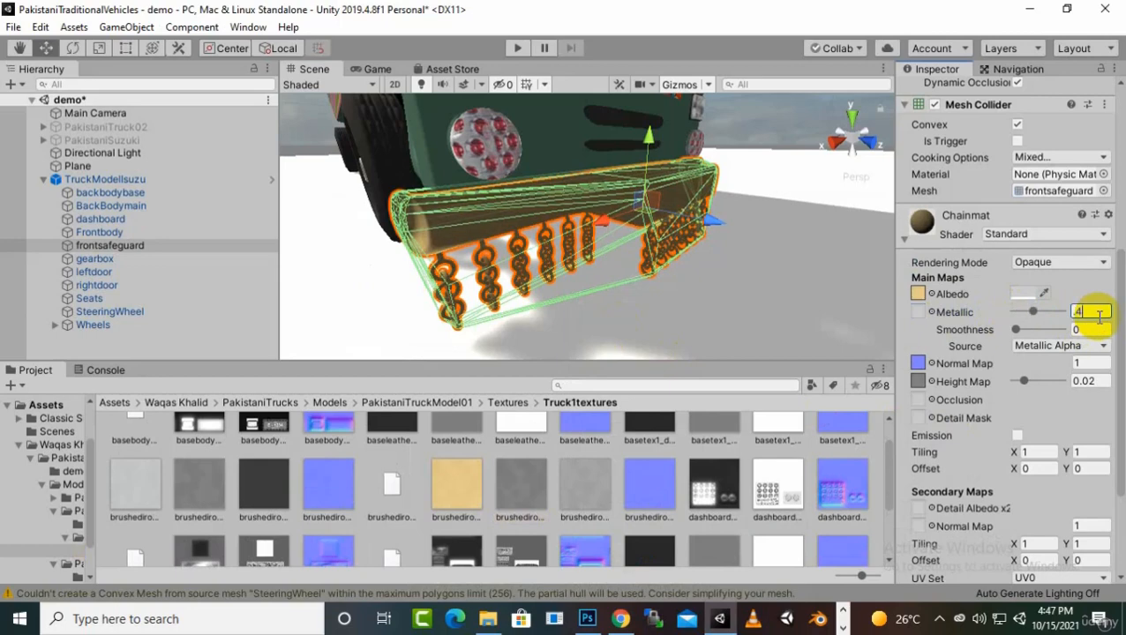
pyautogui.write('0.4')
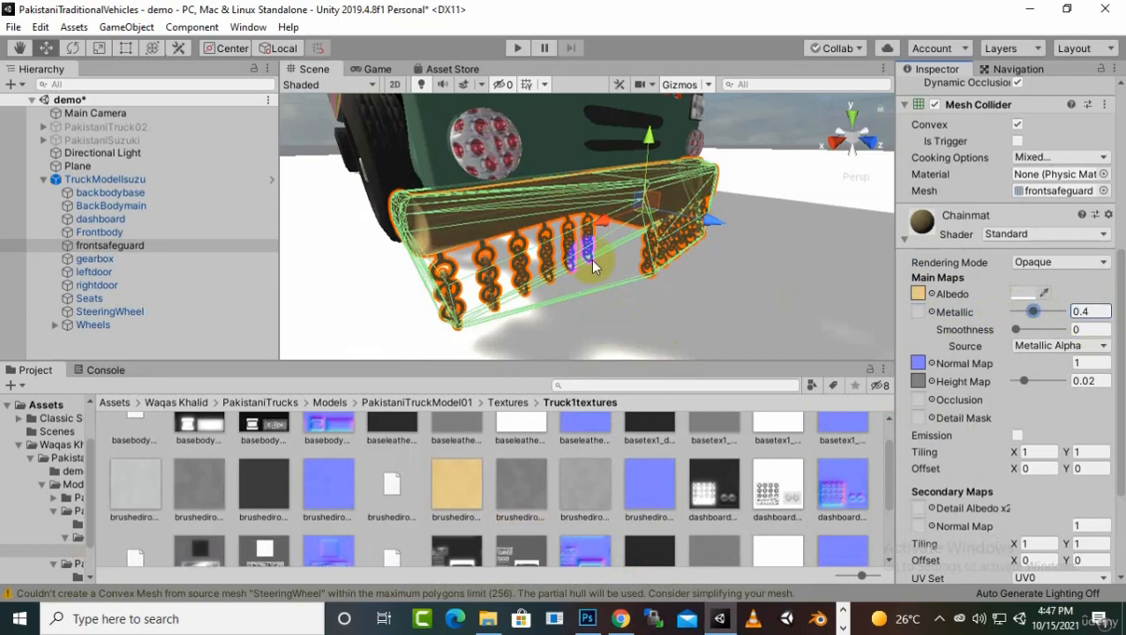
pyautogui.hotkey('ctrl', 's')
pyautogui.scroll(-4, 607, 265)
pyautogui.moveTo(615, 281); pyautogui.dragTo(658, 314, button='middle')
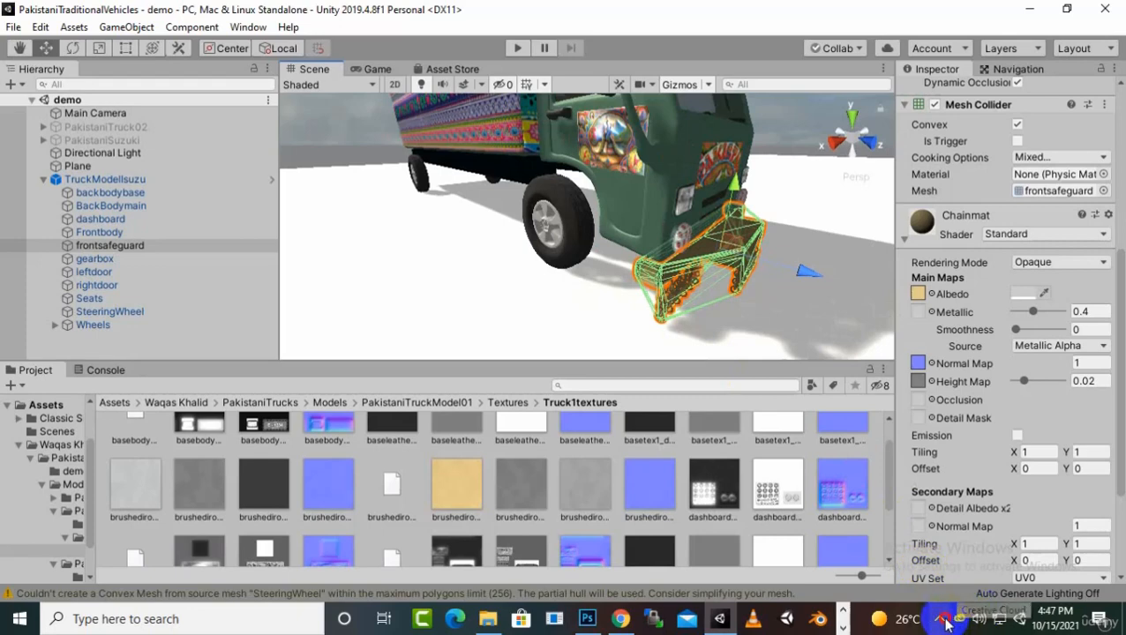
pyautogui.click(941, 619)
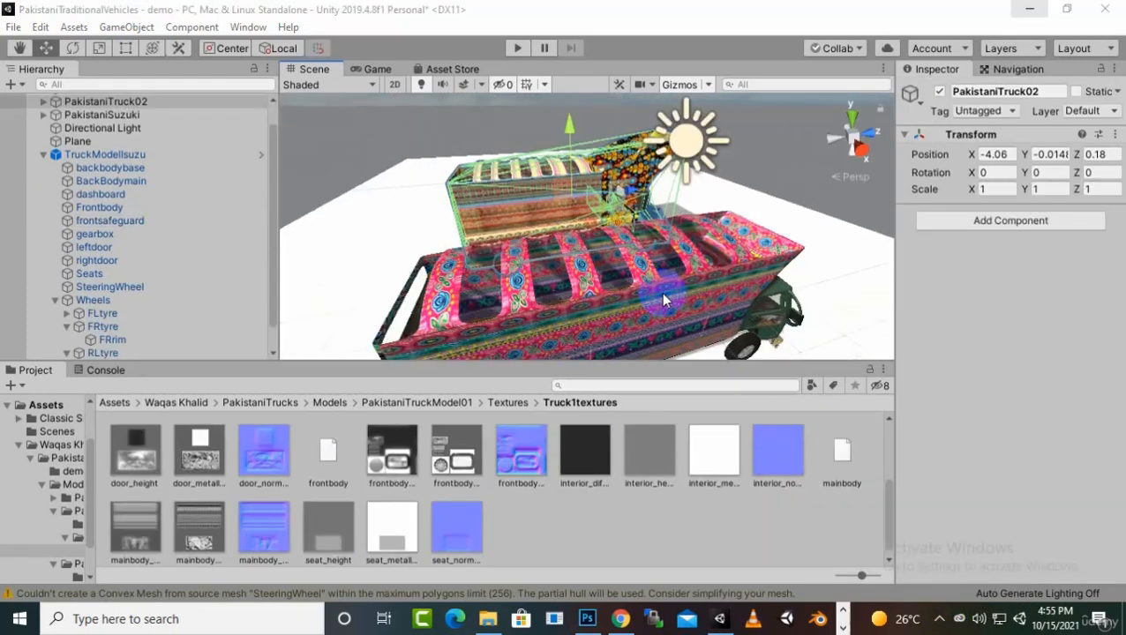
# - Examine the decorated Suzuki and the Isuzu truck in the scene from several angles
pyautogui.scroll(3, 662, 299)
pyautogui.scroll(-3, 699, 282)
pyautogui.moveTo(590, 232); pyautogui.dragTo(582, 168, button='middle')
pyautogui.moveTo(631, 329); pyautogui.dragTo(498, 174, button='middle')
pyautogui.moveTo(646, 256); pyautogui.dragTo(597, 222, button='middle')
pyautogui.scroll(4, 581, 211)
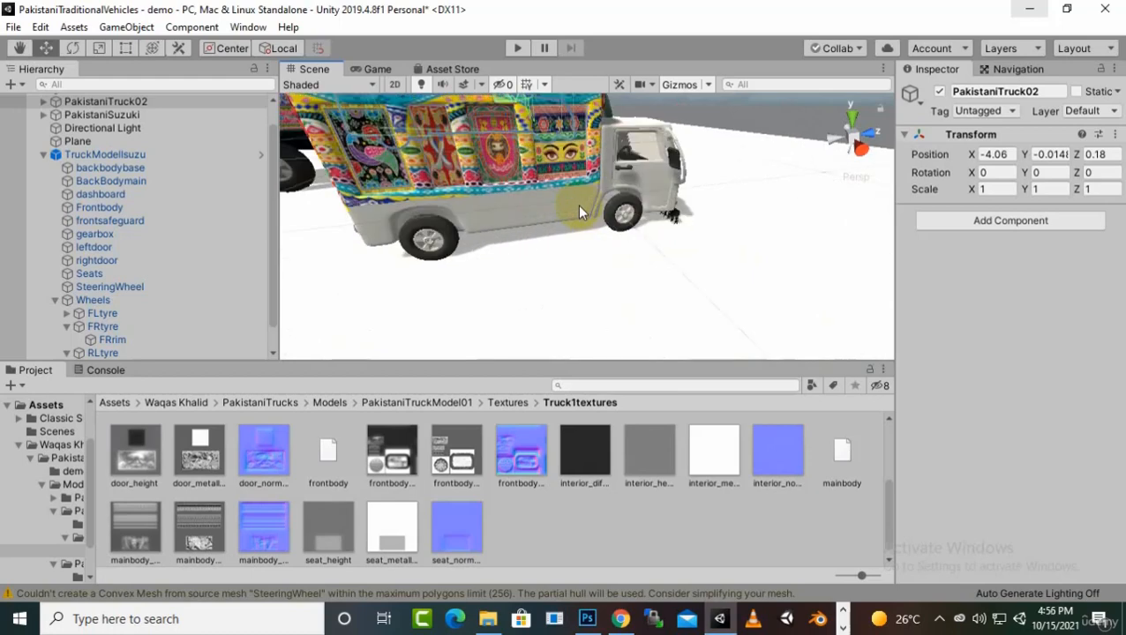
pyautogui.moveTo(631, 264); pyautogui.dragTo(499, 261, button='middle')
pyautogui.moveTo(598, 344); pyautogui.dragTo(658, 361, button='middle')
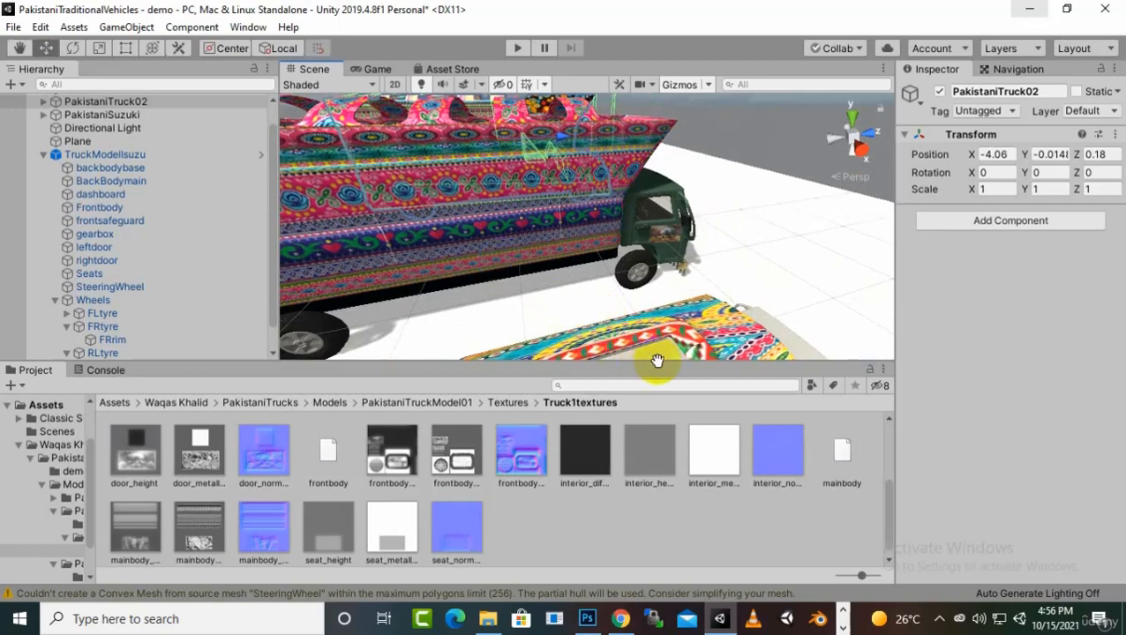
# - Inspect the patterned side panels and floral cab of PakistaniTruck02 up close and from a distance
pyautogui.moveTo(587, 256); pyautogui.dragTo(708, 355, button='middle')
pyautogui.moveTo(521, 190); pyautogui.dragTo(624, 227, button='middle')
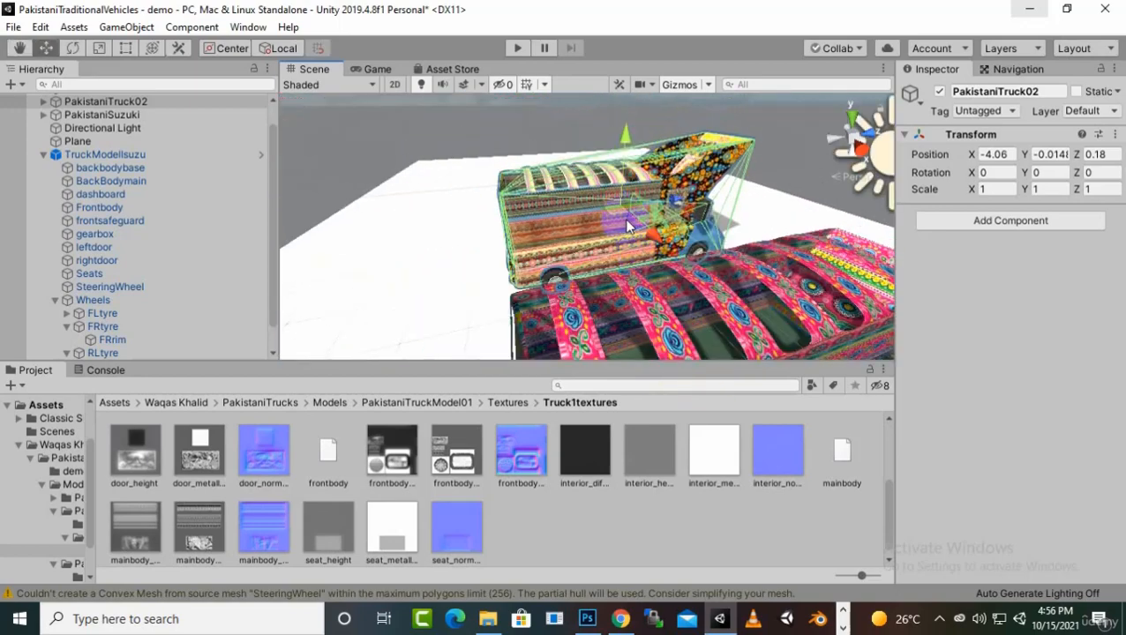
pyautogui.scroll(-5, 625, 223)
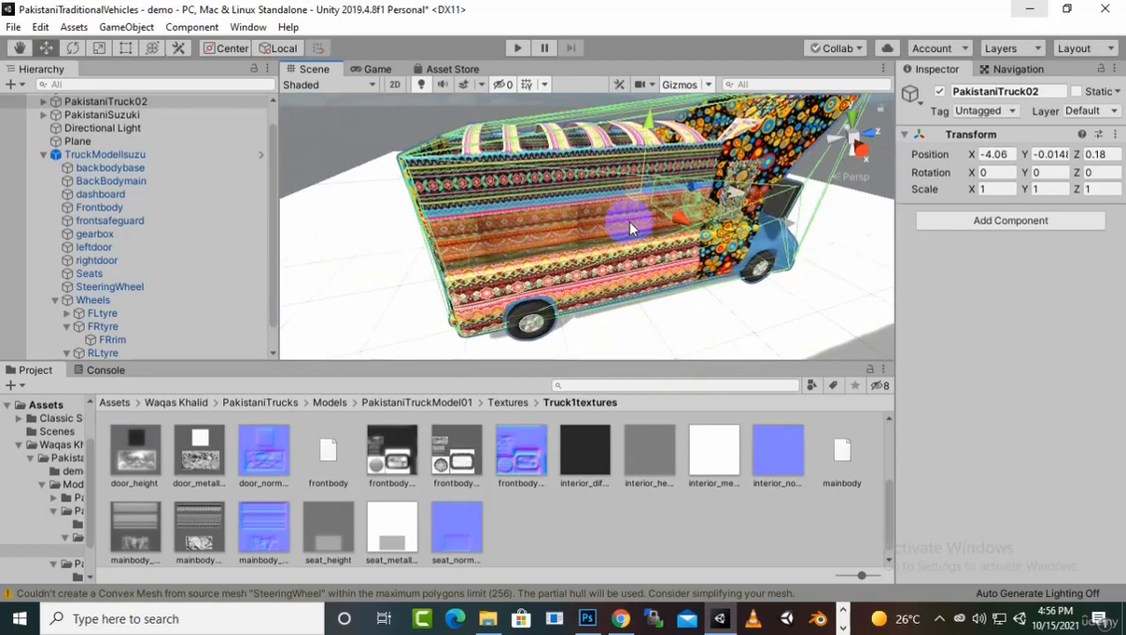
pyautogui.scroll(2, 627, 221)
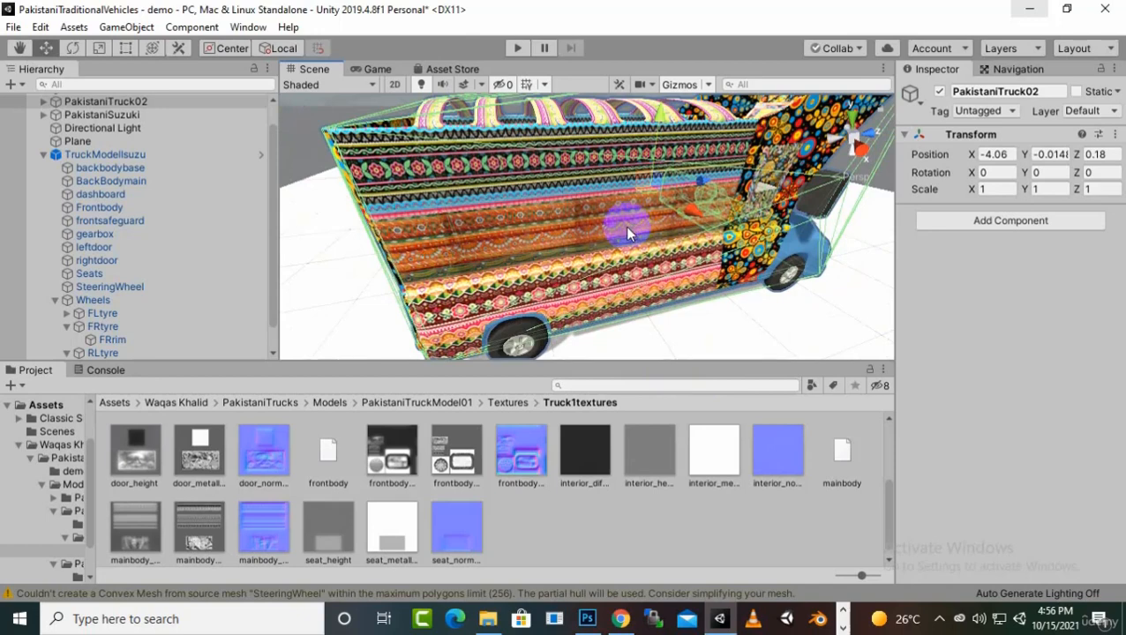
pyautogui.scroll(4, 627, 229)
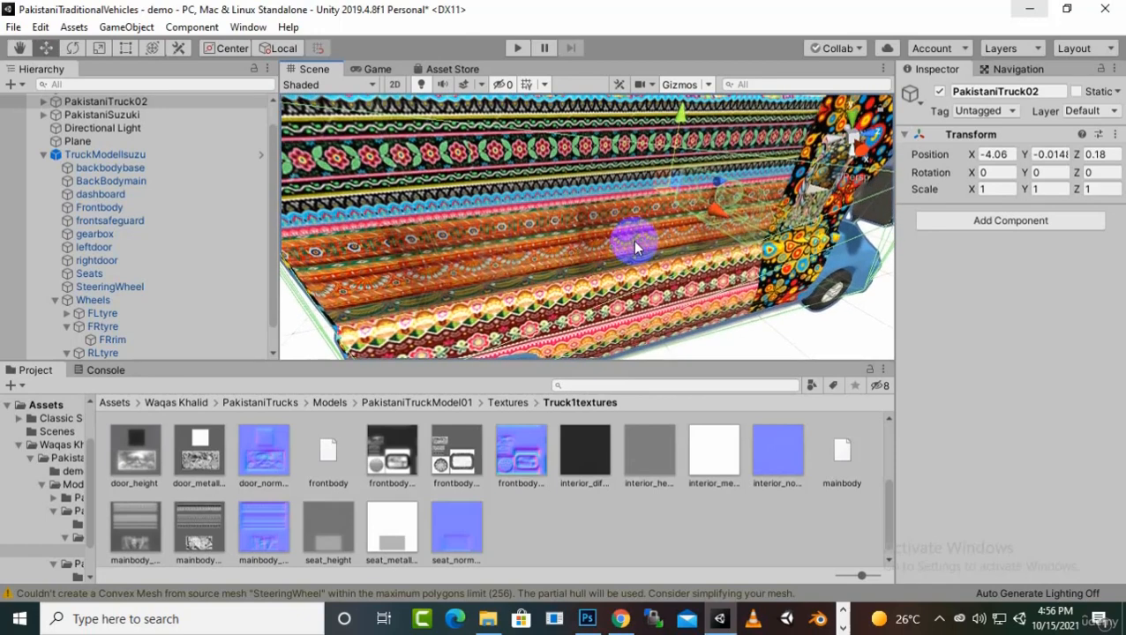
pyautogui.scroll(-5, 632, 240)
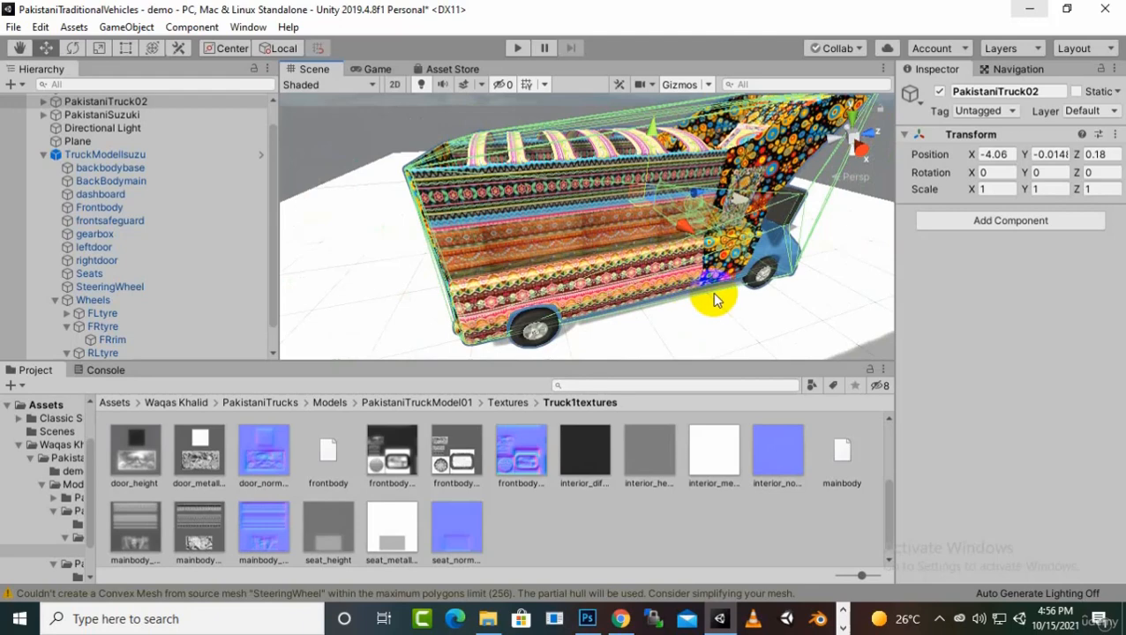
pyautogui.keyDown('alt'); pyautogui.moveTo(733, 296); pyautogui.dragTo(677, 220); pyautogui.keyUp('alt')
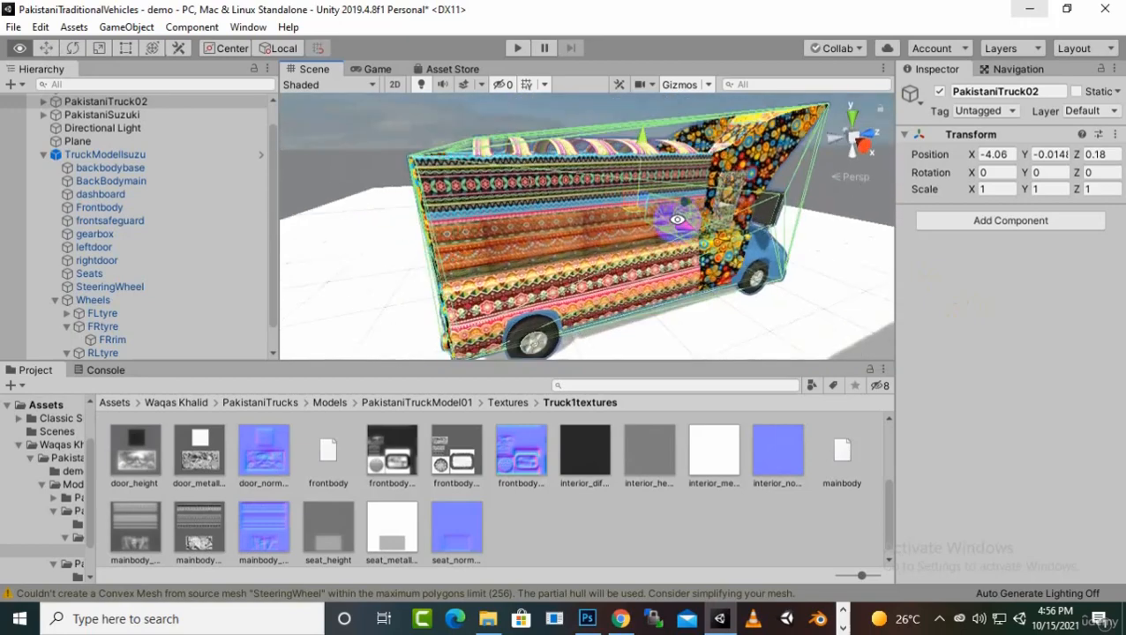
pyautogui.scroll(-5, 677, 220)
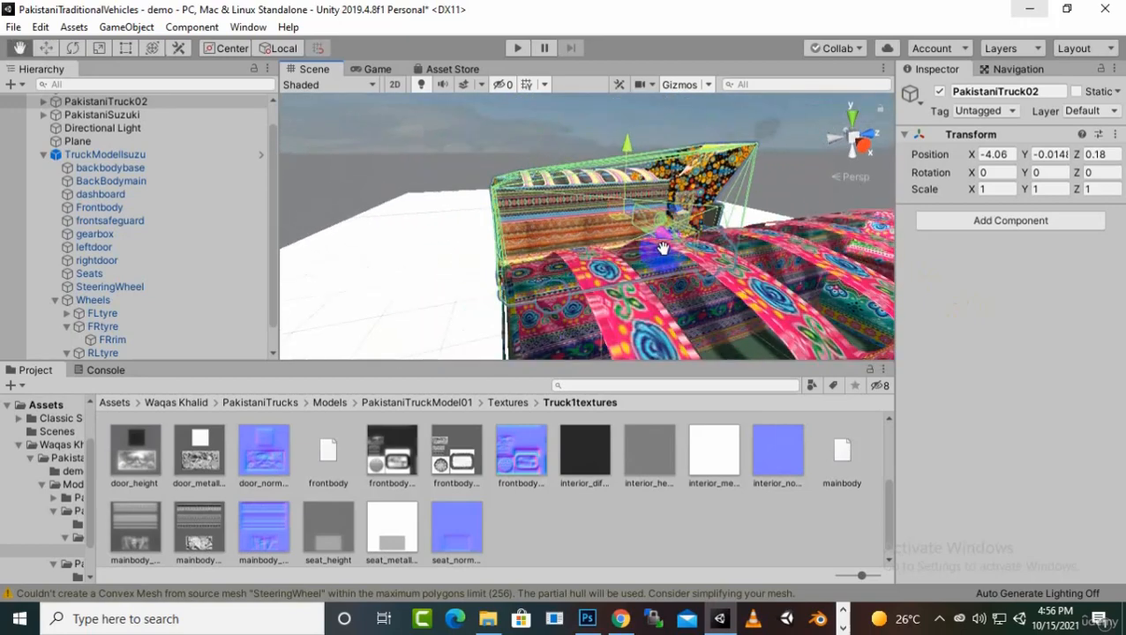
# - Inspect the Isuzu truck's painted side panel, rear chassis and number plate
pyautogui.moveTo(663, 249); pyautogui.dragTo(617, 235, button='middle')
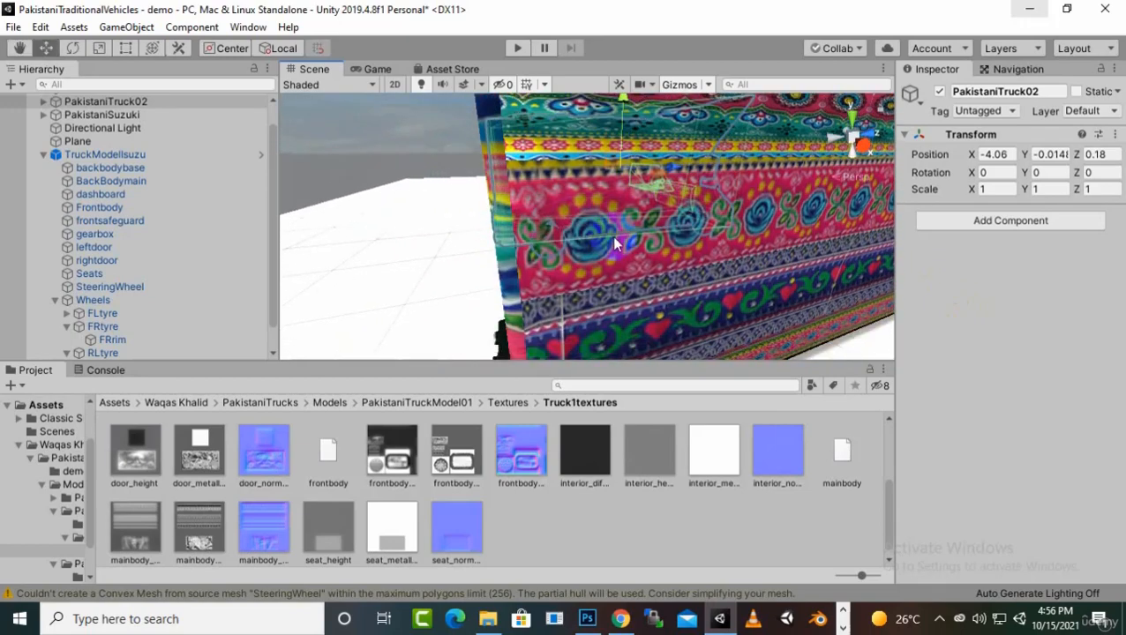
pyautogui.moveTo(587, 292)
pyautogui.mouseDown(button='middle')
pyautogui.moveTo(627, 280)
pyautogui.moveTo(646, 205)
pyautogui.mouseUp(button='middle')
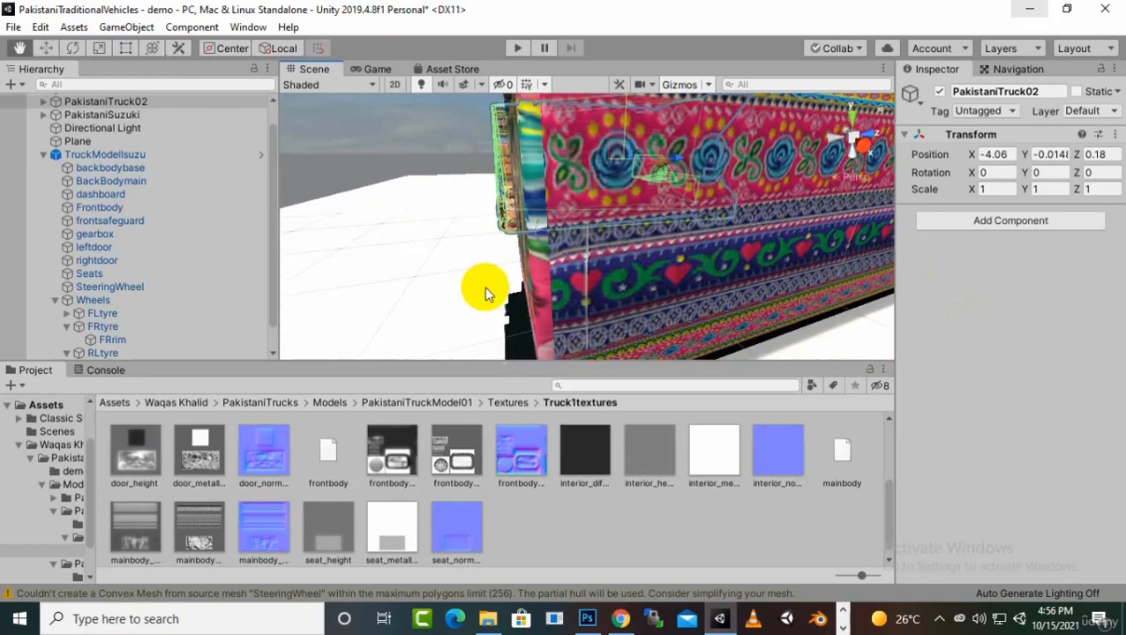
pyautogui.moveTo(525, 284)
pyautogui.keyDown('alt'); pyautogui.mouseDown()
pyautogui.moveTo(596, 274)
pyautogui.moveTo(763, 203)
pyautogui.mouseUp(); pyautogui.keyUp('alt')
pyautogui.moveTo(763, 203)
pyautogui.mouseDown(button='middle')
pyautogui.moveTo(754, 181)
pyautogui.moveTo(754, 238)
pyautogui.moveTo(703, 232)
pyautogui.mouseUp(button='middle')
pyautogui.scroll(1, 711, 253)
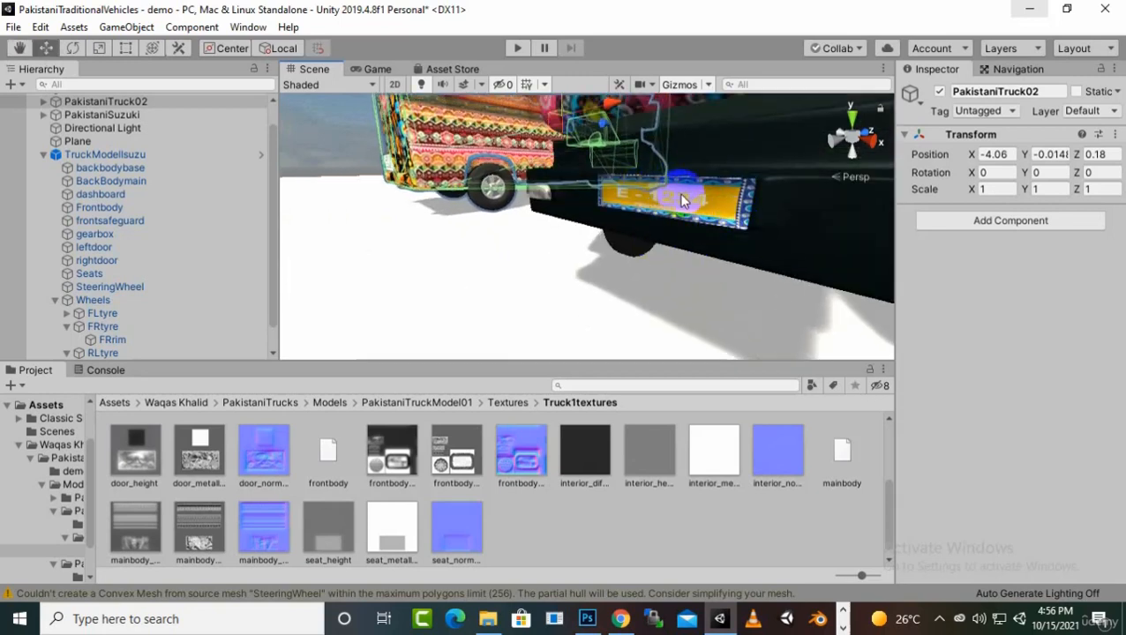
pyautogui.click(491, 201)
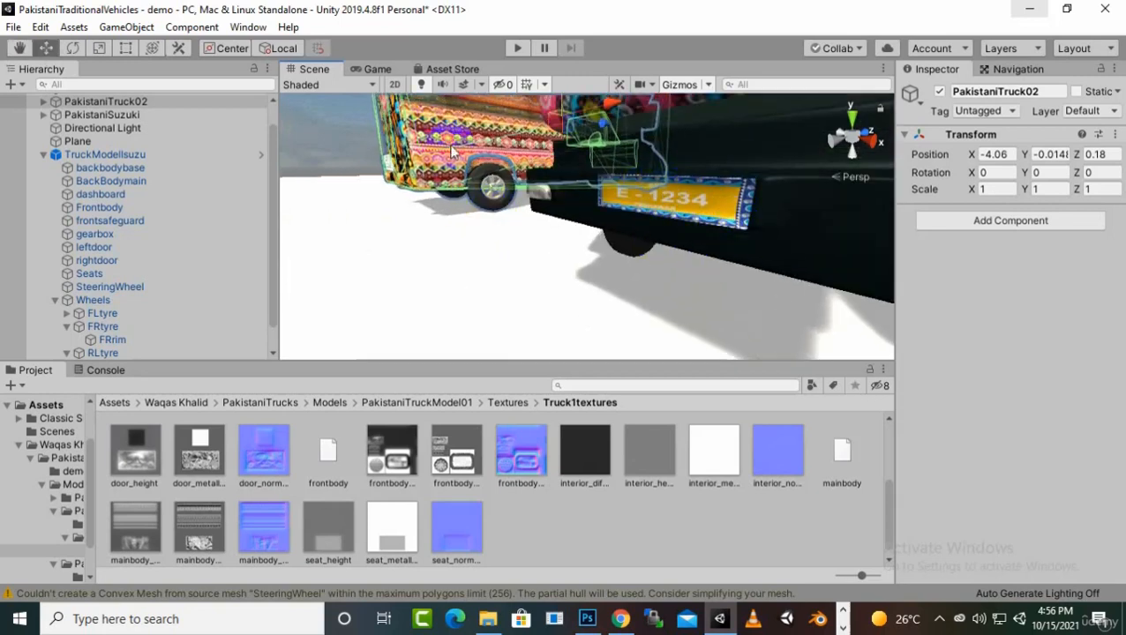
pyautogui.moveTo(653, 254); pyautogui.dragTo(621, 262, button='middle')
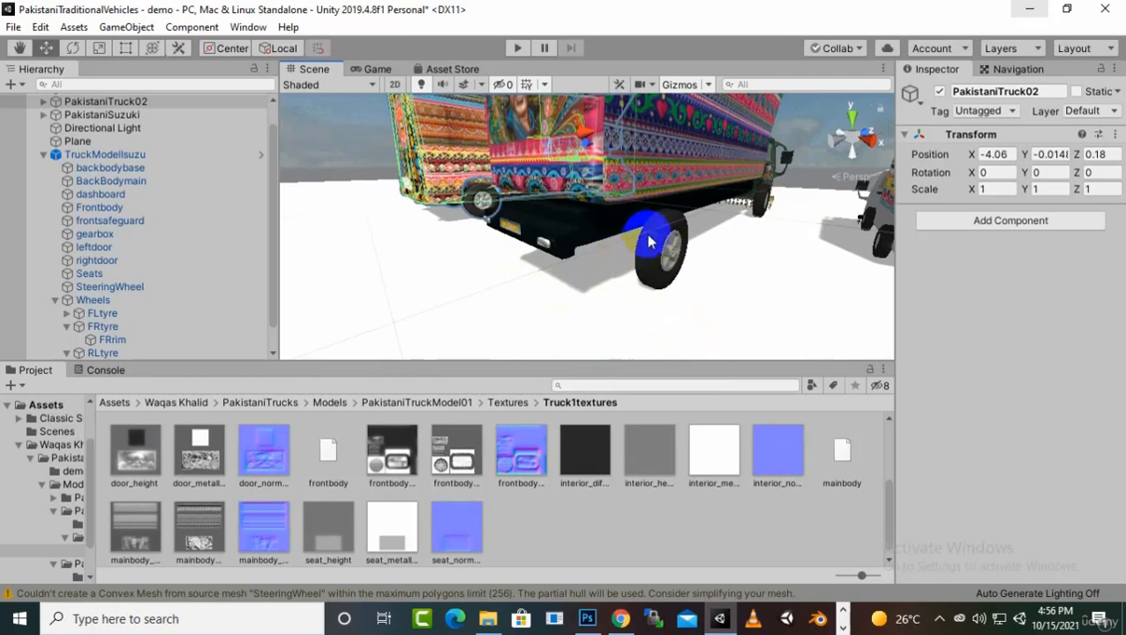
# - Select the Isuzu truck's rear right tyre and review its TyreTexture material, including the tiling, UV set and rendering mode options
pyautogui.click(650, 233)
pyautogui.click(653, 229)
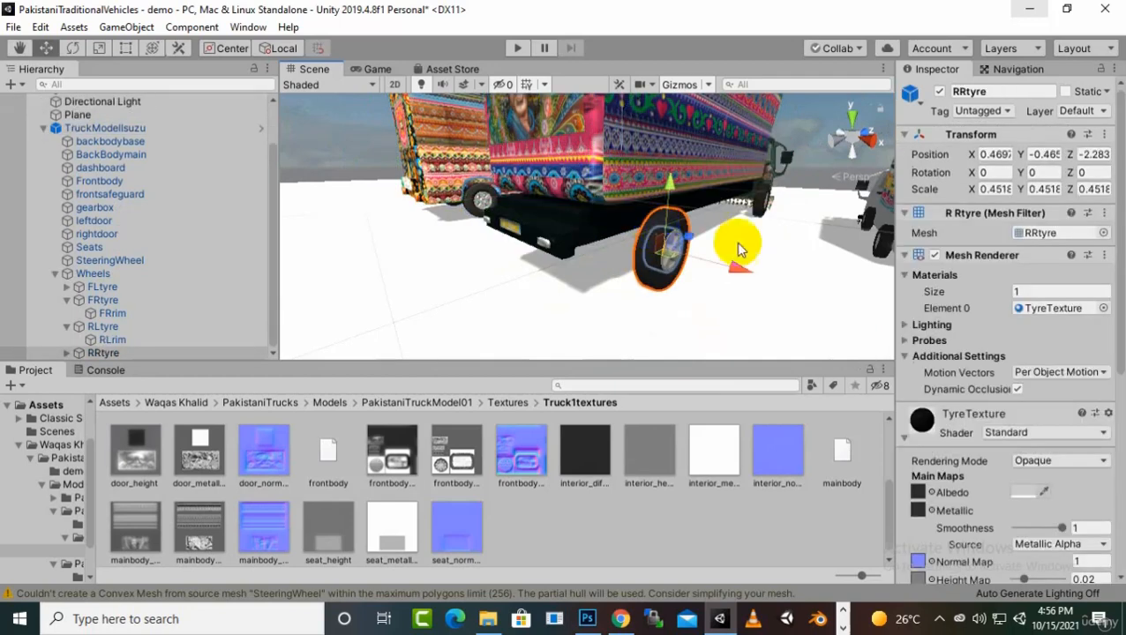
pyautogui.scroll(-5, 1006, 454)
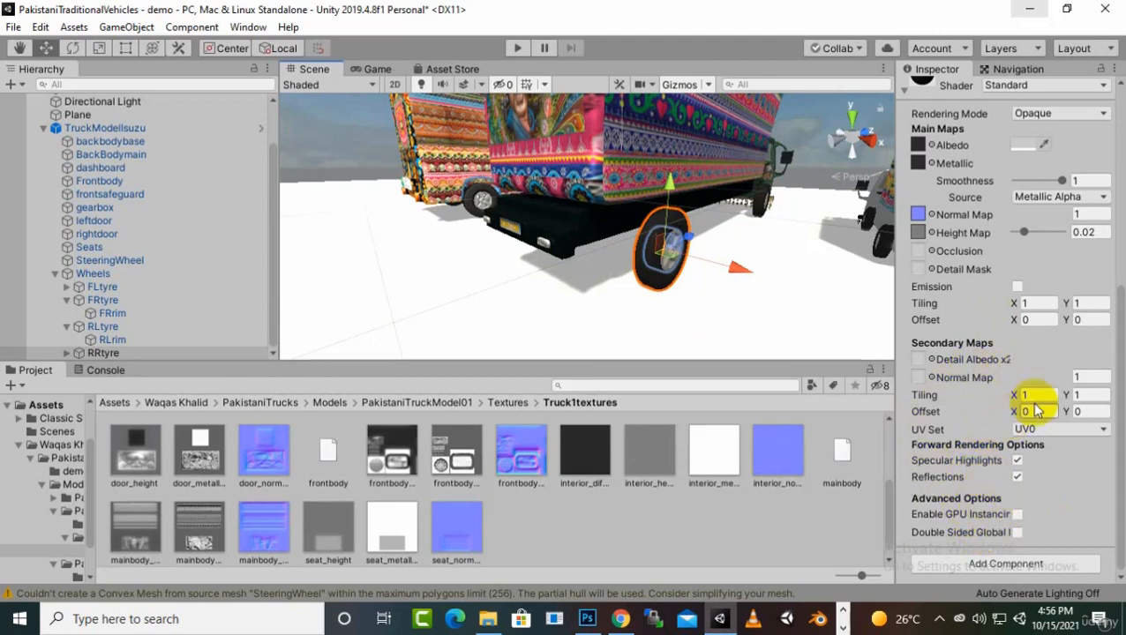
pyautogui.click(1093, 395)
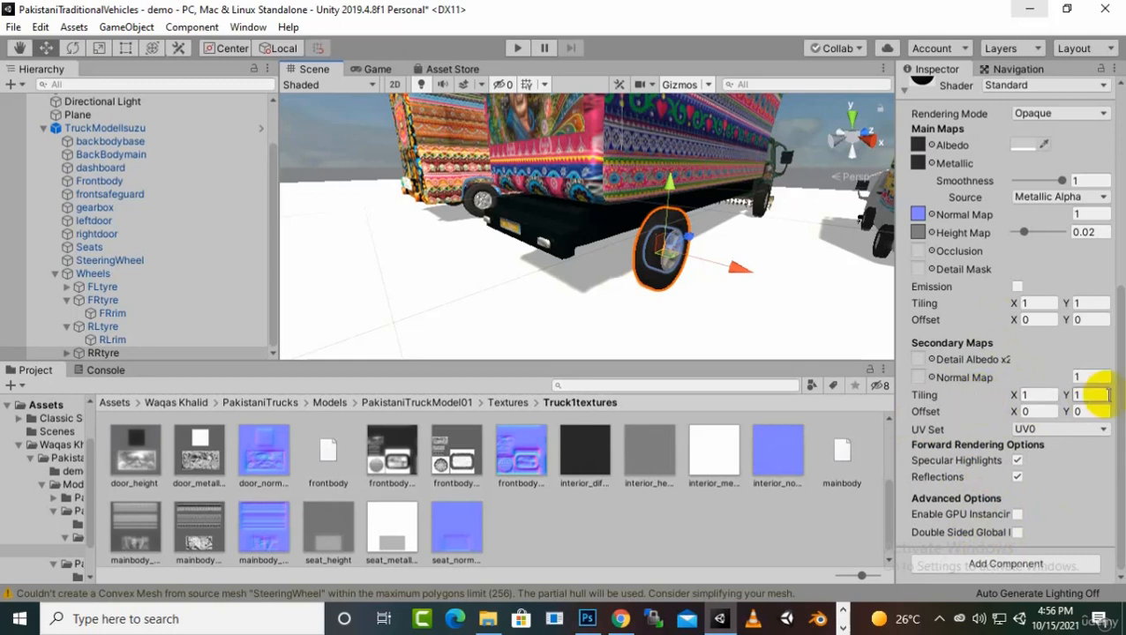
pyautogui.click(1028, 430)
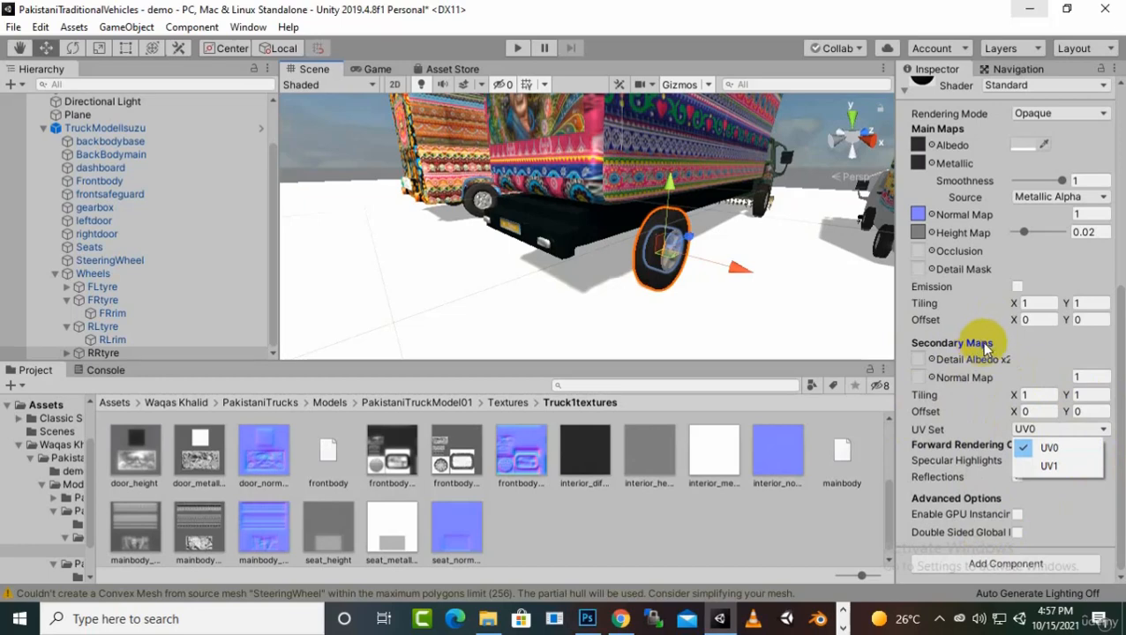
pyautogui.click(894, 472)
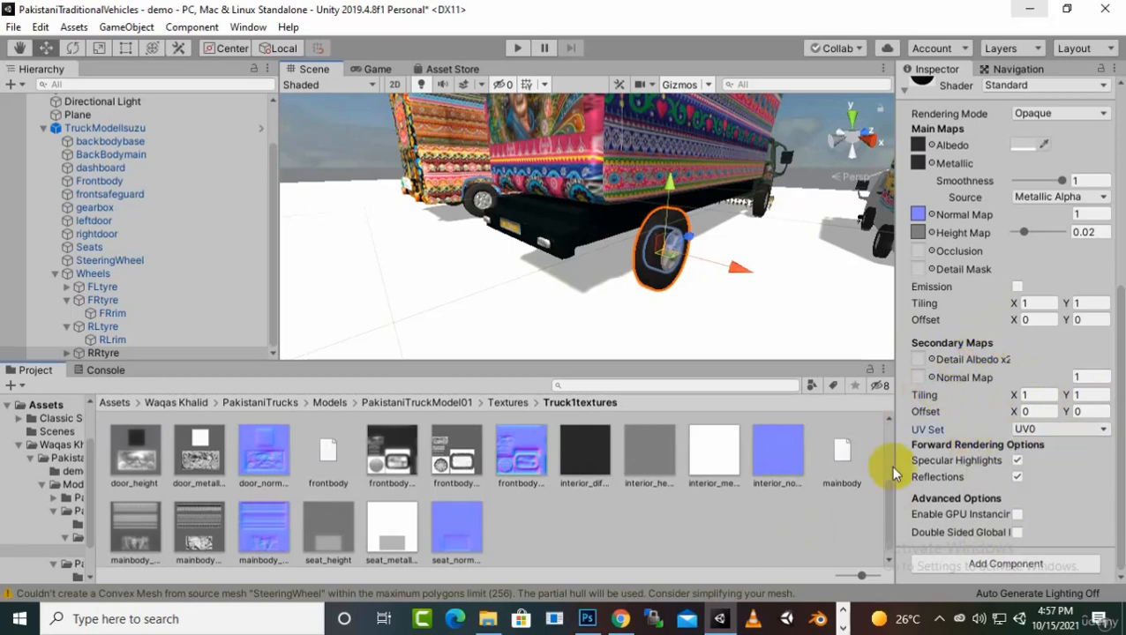
pyautogui.scroll(5, 1038, 318)
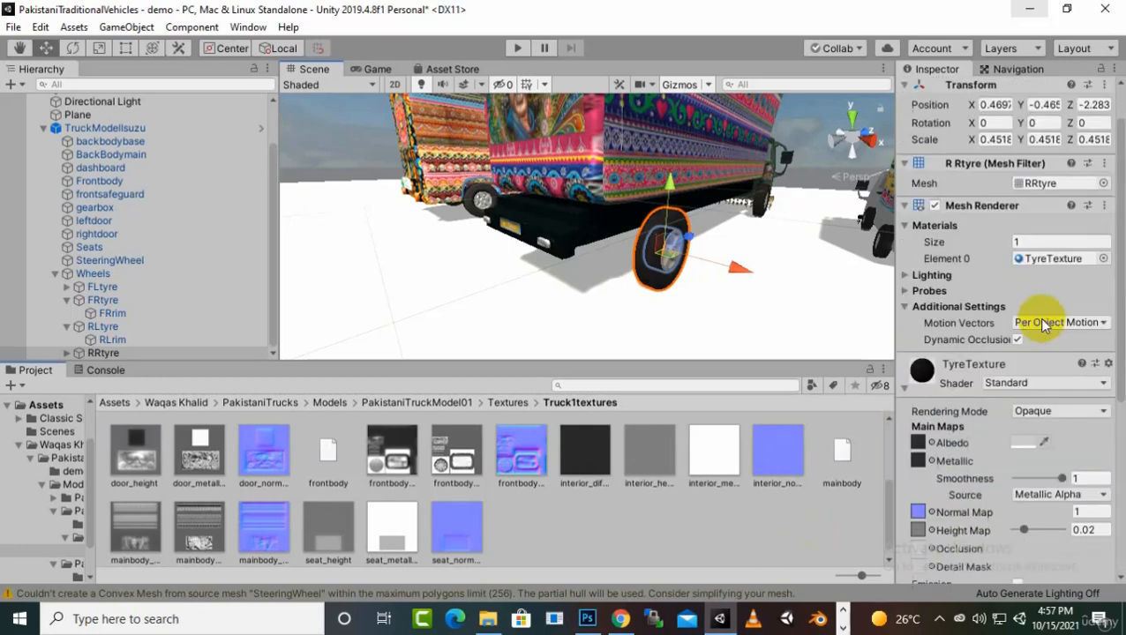
pyautogui.click(1092, 417)
pyautogui.click(1092, 413)
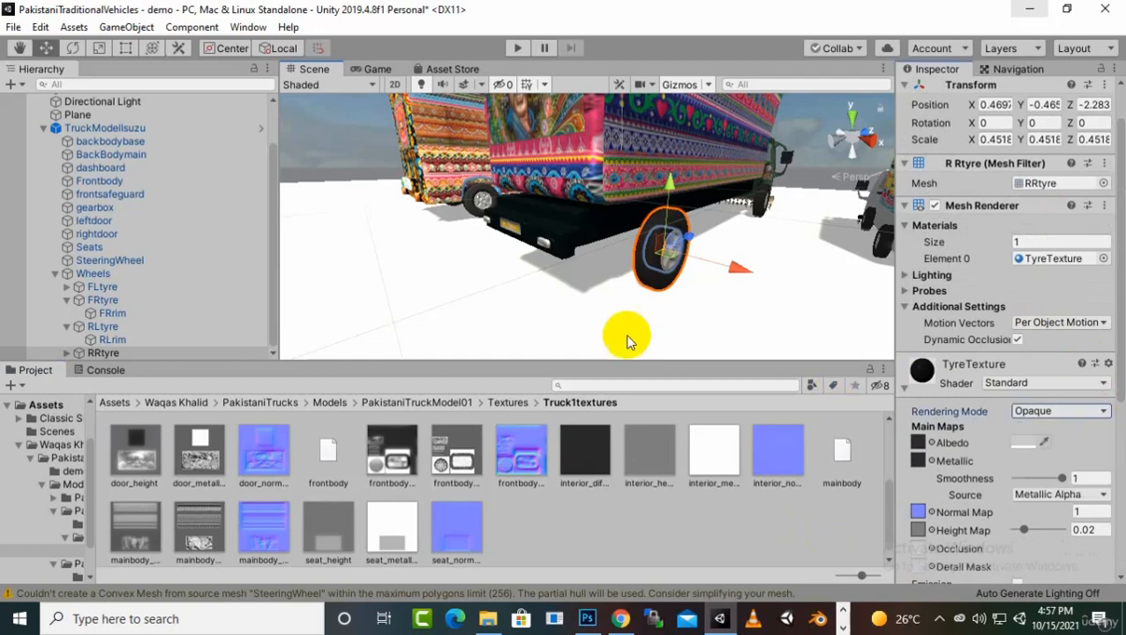
pyautogui.moveTo(614, 305)
pyautogui.mouseDown(button='middle')
pyautogui.moveTo(647, 341)
pyautogui.moveTo(593, 357)
pyautogui.moveTo(614, 322)
pyautogui.mouseUp(button='middle')
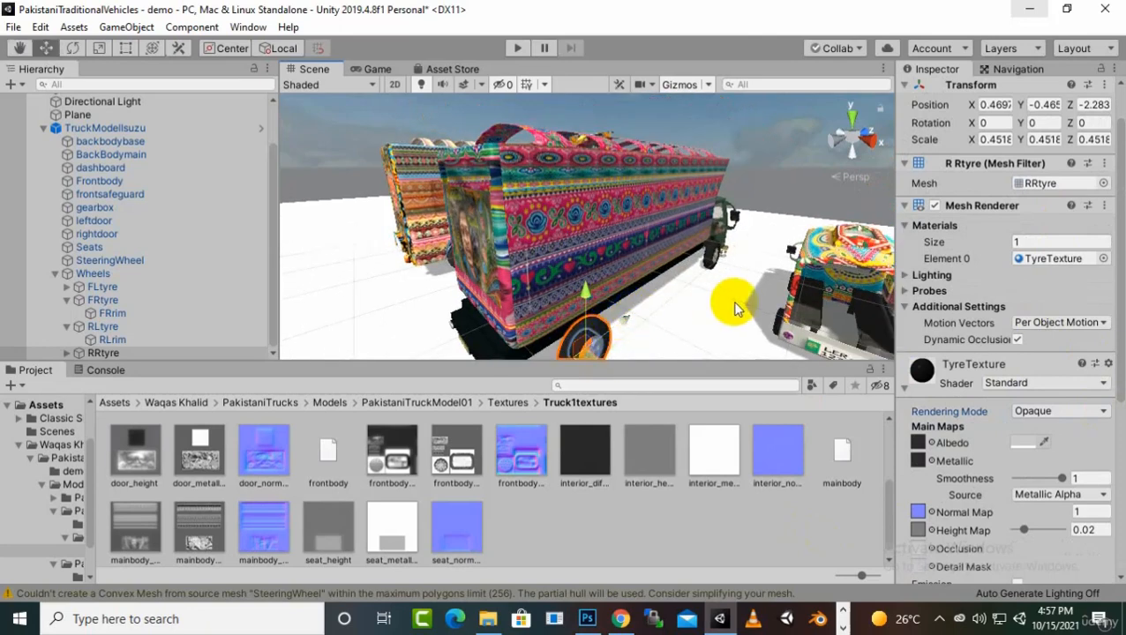
pyautogui.moveTo(734, 299); pyautogui.dragTo(819, 270, button='middle')
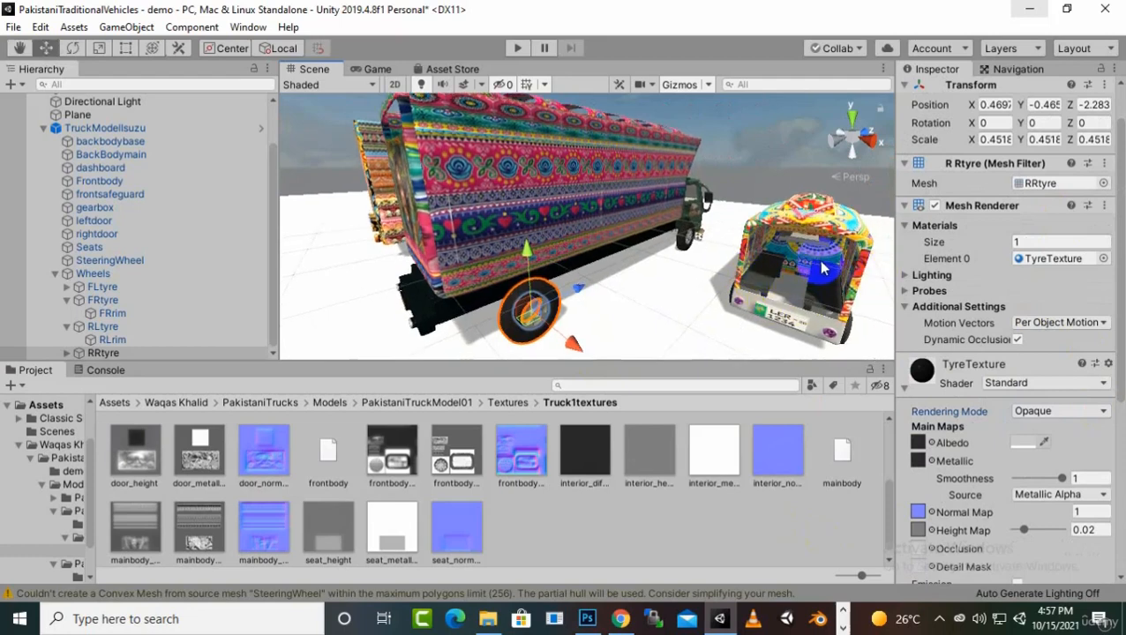